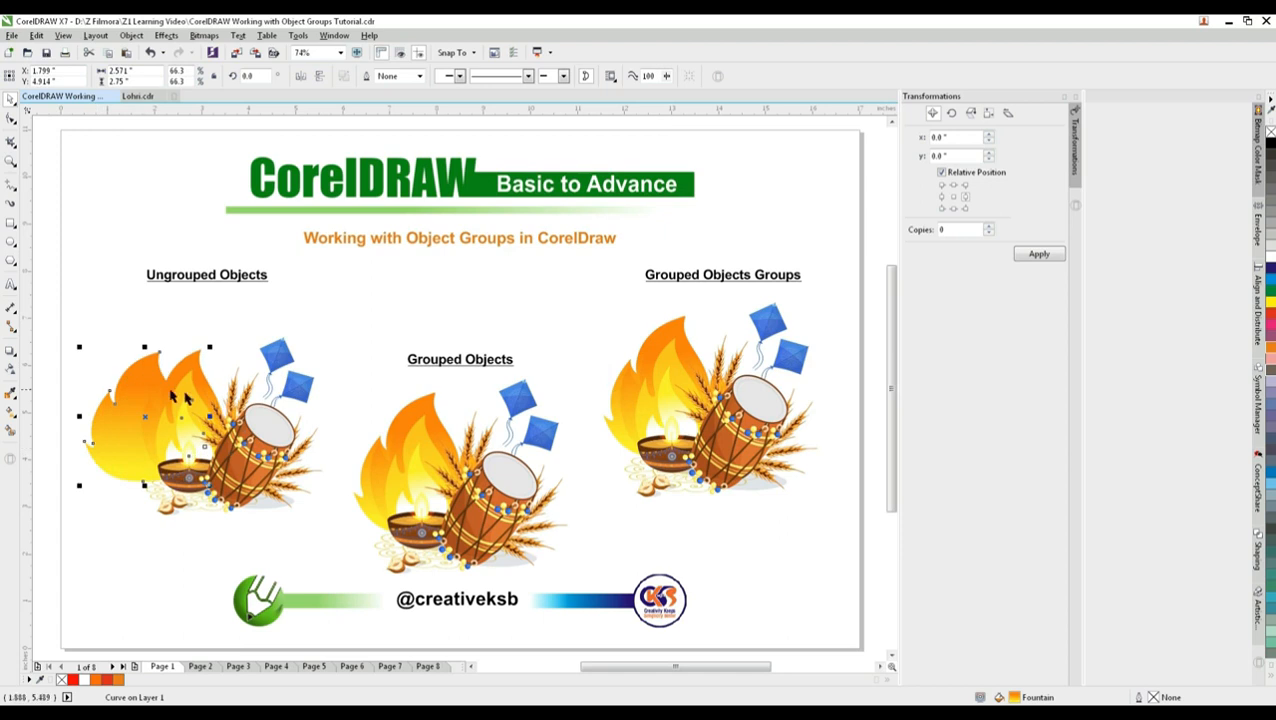
Step: Select all objects of the artwork under Ungrouped Objects on page 1, then clear the selection
left_click(300, 386)
left_click_drag(47, 300, 351, 560)
left_click(330, 555)
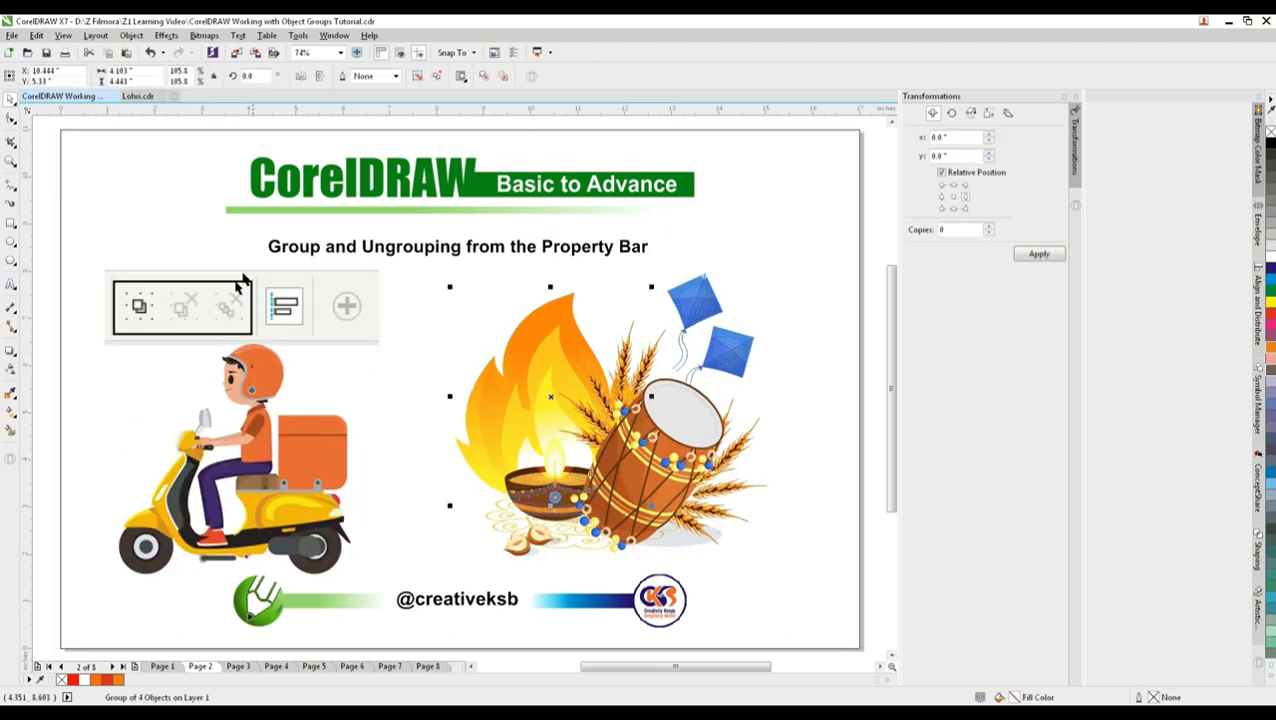
Step: Try moving the flame and the drum separately on page 2, undoing each move
left_click_drag(545, 403, 455, 400)
key("ctrl+z")
left_click(795, 290)
left_click_drag(655, 420, 765, 502)
key("ctrl+z")
Step: Group the flame with the drum on page 2, then try moving the group and undo the move
left_click(547, 318)
left_click(655, 443, "shift")
left_click(577, 76)
left_click_drag(560, 370, 845, 389)
key("ctrl+z")
Step: Group the kites with the flame and drum, then test-move the result and undo the move
left_click(705, 305, "shift")
key("ctrl+g")
left_click_drag(500, 366, 844, 371)
key("ctrl+z")
Step: Group the oil lamp with the existing flame group on page 2, test-move it and undo the move
left_click(547, 486)
left_click(543, 365, "shift")
key("ctrl+g")
left_click_drag(555, 365, 742, 365)
key("ctrl+z")
left_click(517, 553)
left_click(517, 553)
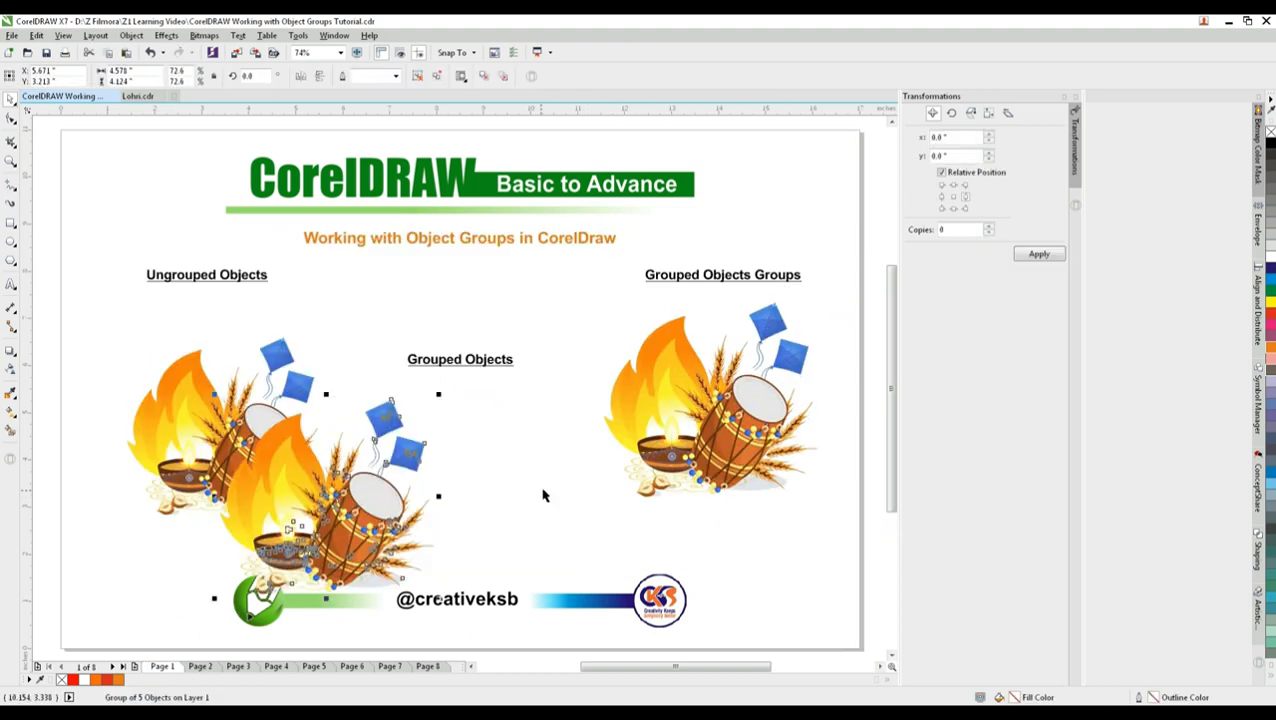
Step: Ungroup the artwork under Grouped Objects on page 1 and test-move its drum, undoing the move
key("ctrl+z")
left_click(418, 76)
left_click(410, 336)
left_click_drag(497, 500, 610, 500)
key("ctrl+z")
left_click(520, 398)
left_click(435, 528)
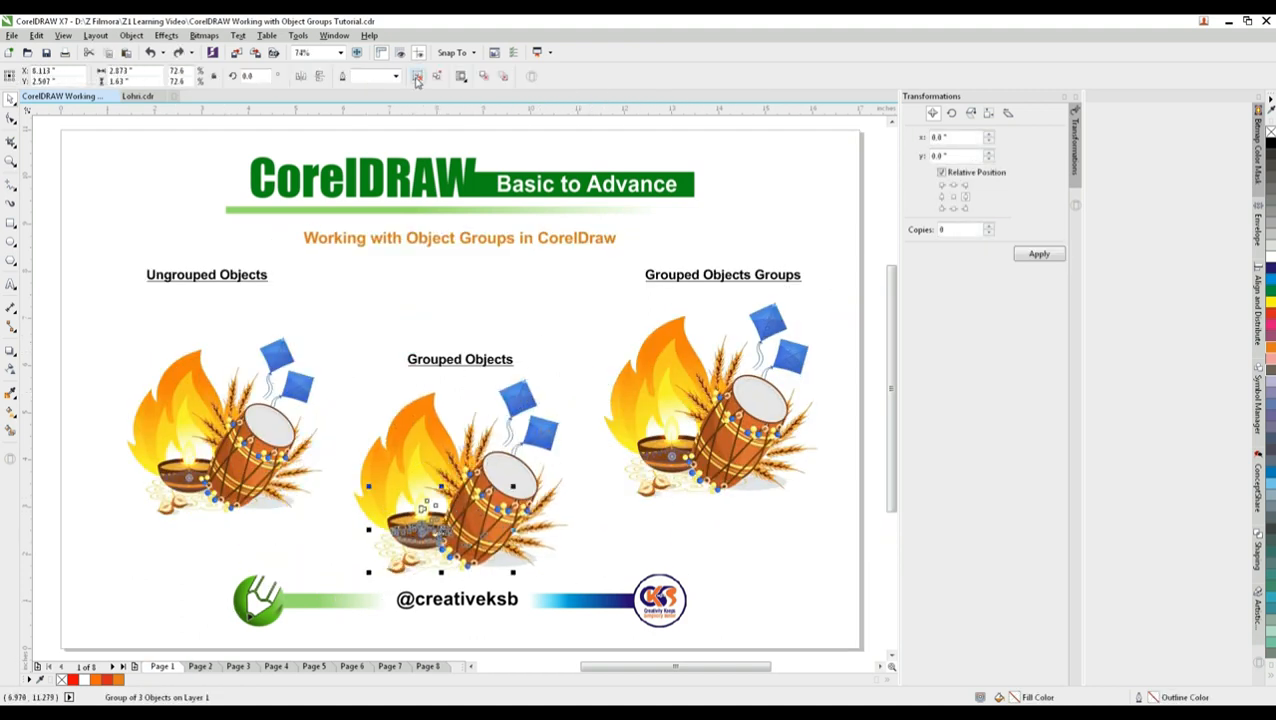
Step: Try ungrouping all objects of the artwork under Grouped Objects and pulling the flame pieces apart, then undo everything
left_click_drag(336, 298, 592, 590)
left_click(612, 76)
left_click_drag(470, 440, 355, 438)
left_click_drag(421, 434, 425, 325)
key("ctrl+z")
key("ctrl+z")
key("ctrl+z")
key("ctrl+z")
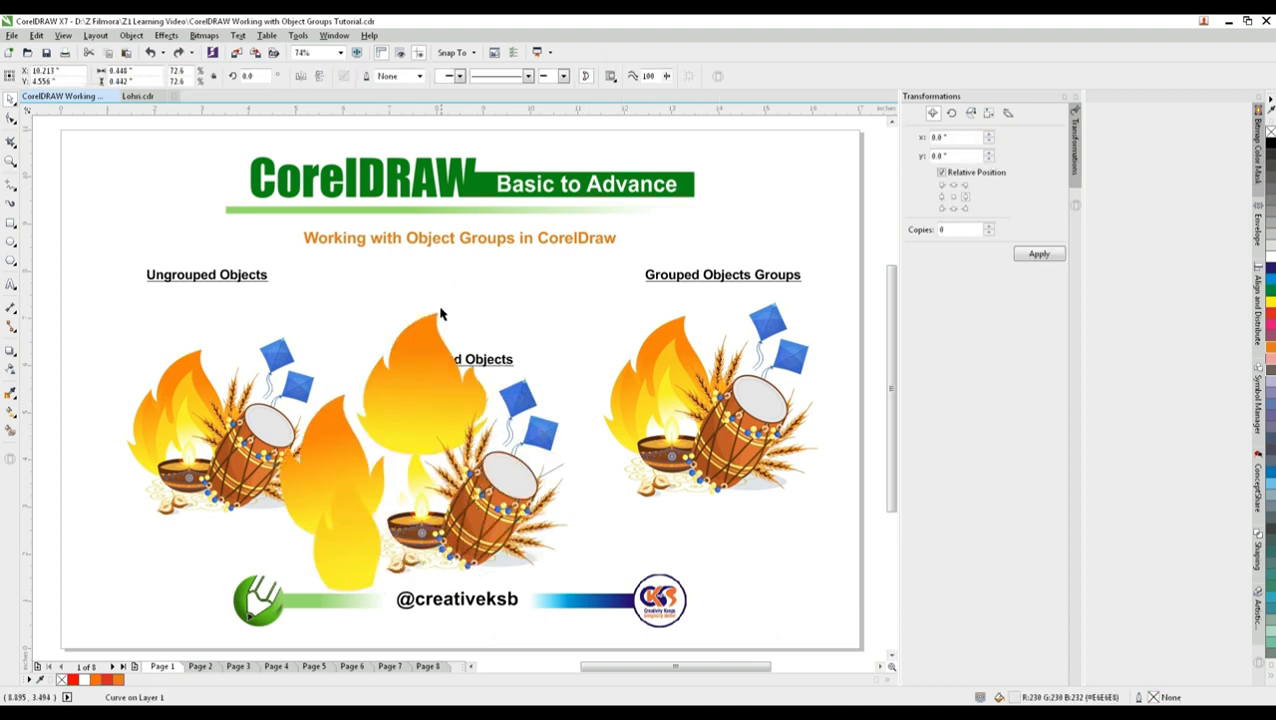
Step: Ungroup the artwork under Grouped Objects Groups and test-move its drum, undoing the move
left_click(668, 452)
left_click(418, 78)
mouse_move(659, 428)
left_mouse_down()
mouse_move(576, 498)
mouse_move(659, 428)
left_mouse_up()
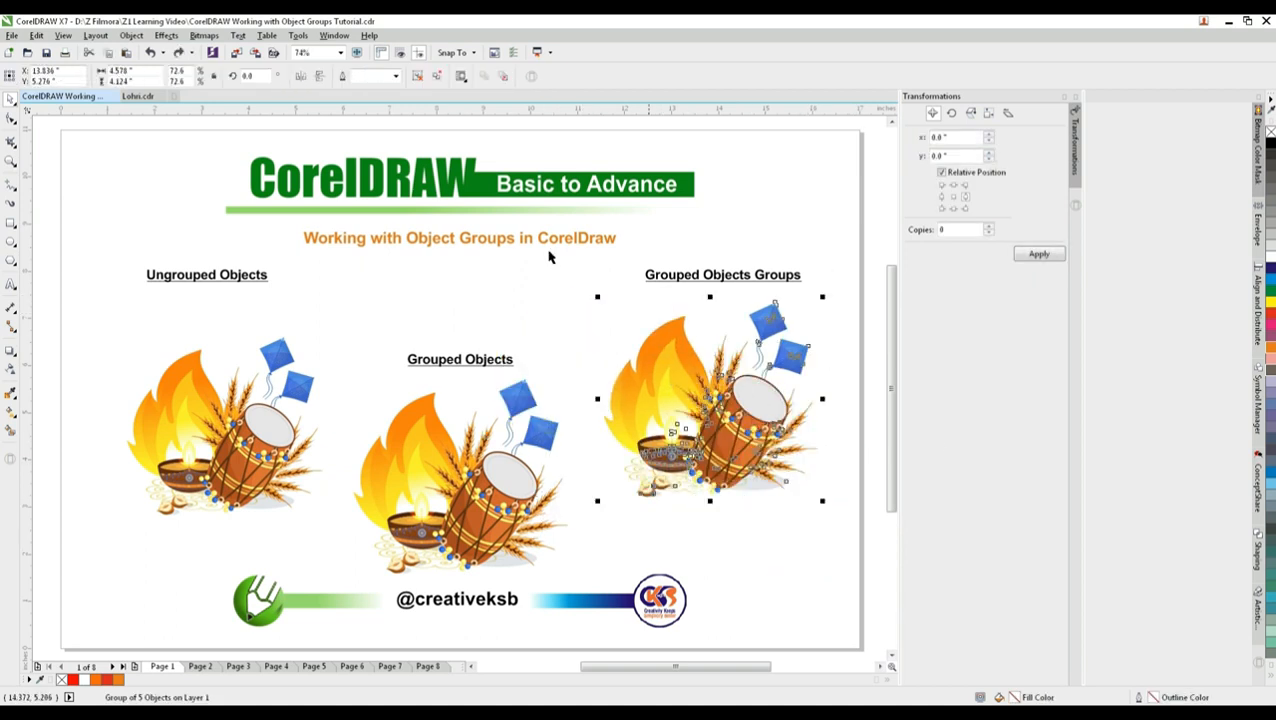
left_click_drag(549, 256, 843, 479)
left_click_drag(770, 432, 845, 535)
key("ctrl+z")
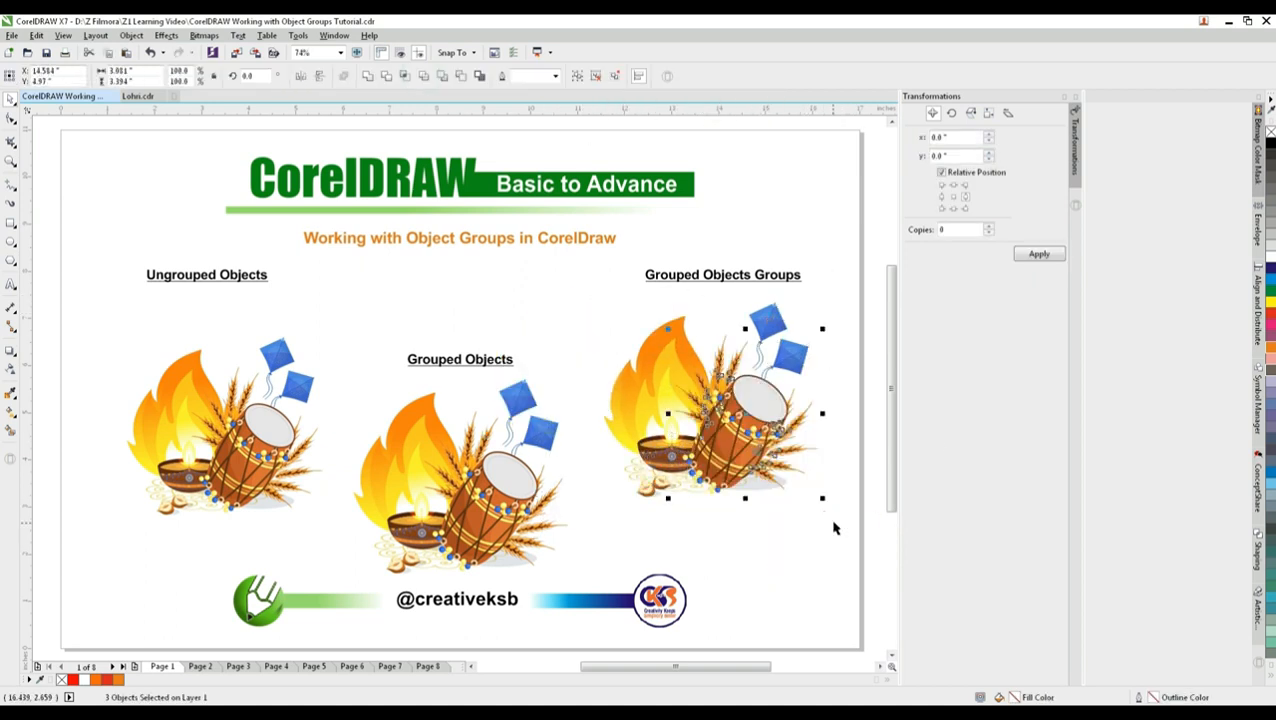
left_click(857, 300)
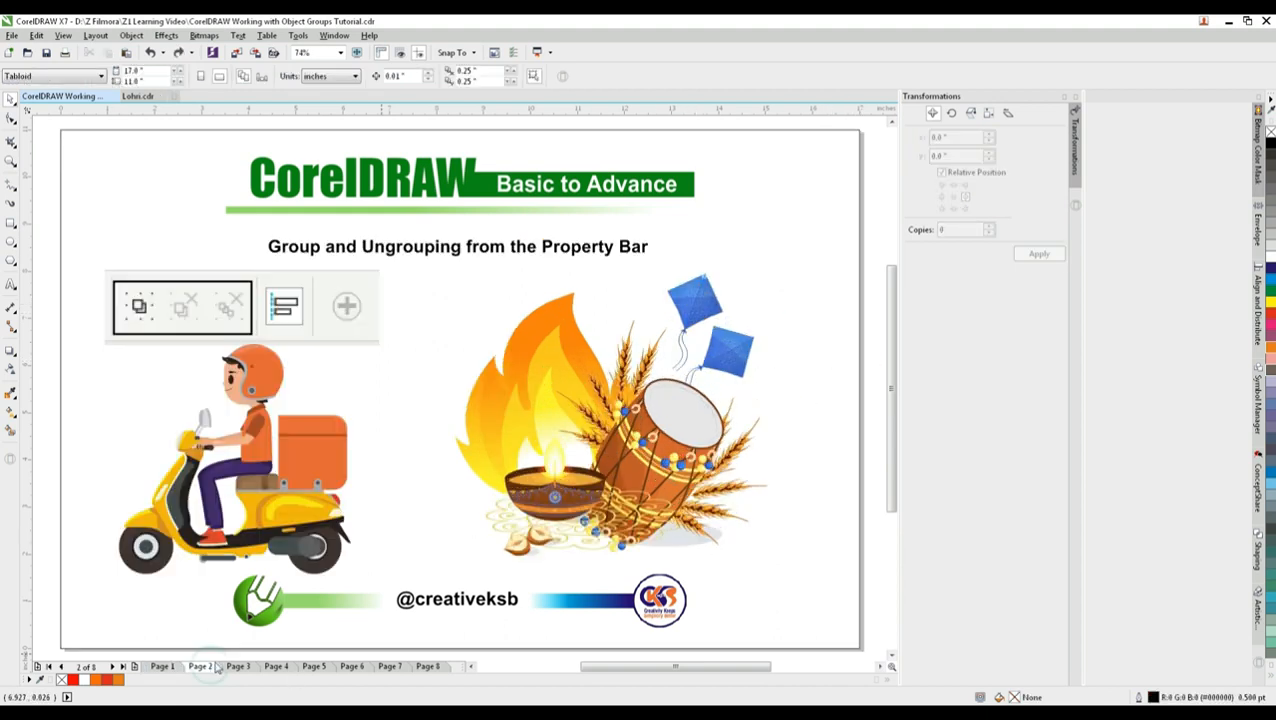
Step: Ungroup the festival artwork on page 3, try regrouping its parts and undo the regrouping
left_click(250, 450)
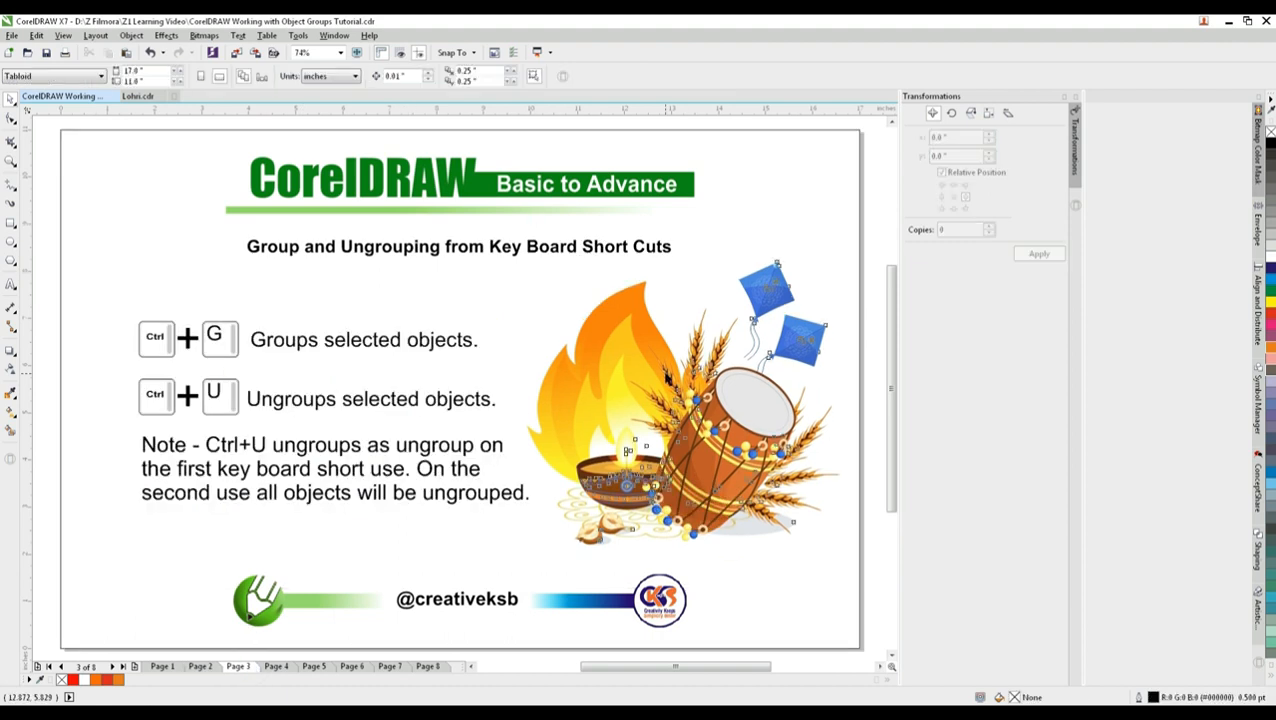
left_click(603, 405)
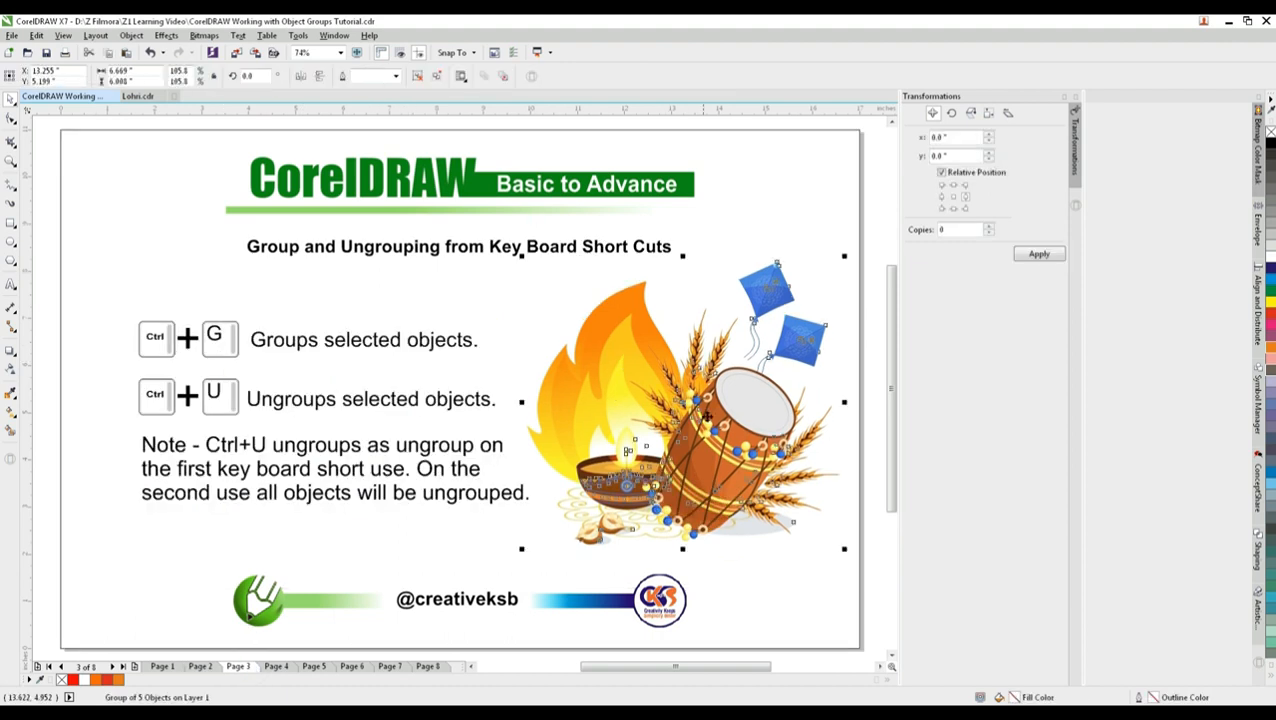
left_click(418, 76)
left_click(585, 76)
key("ctrl+z")
Step: Try moving and fully ungrouping the kites, then try moving the flame, undoing the changes
left_click_drag(770, 290, 824, 365)
left_click(437, 76)
key("ctrl+z")
left_click_drag(619, 388, 592, 492)
key("ctrl+z")
left_click(191, 200)
Step: Group the objects around the flame on page 3, then test-move the flame and the drum, undoing both moves
left_click_drag(501, 276, 728, 500)
key("ctrl+g")
left_click_drag(600, 400, 552, 388)
key("ctrl+z")
left_click_drag(760, 443, 809, 554)
key("ctrl+z")
Step: Ungroup the drum artwork and move the drum and a wheat stalk away from the rest
key("ctrl+u")
left_click(743, 538)
left_click_drag(730, 452, 825, 580)
left_click_drag(812, 422, 857, 364)
Step: Ungroup the drum again, pull its bead tassels off and move the drum body farther out
left_click(820, 590)
key("ctrl+u")
left_click_drag(772, 645, 745, 567)
left_click_drag(747, 617, 720, 622)
left_click(824, 650)
key("ctrl+z")
left_click_drag(808, 600, 837, 626)
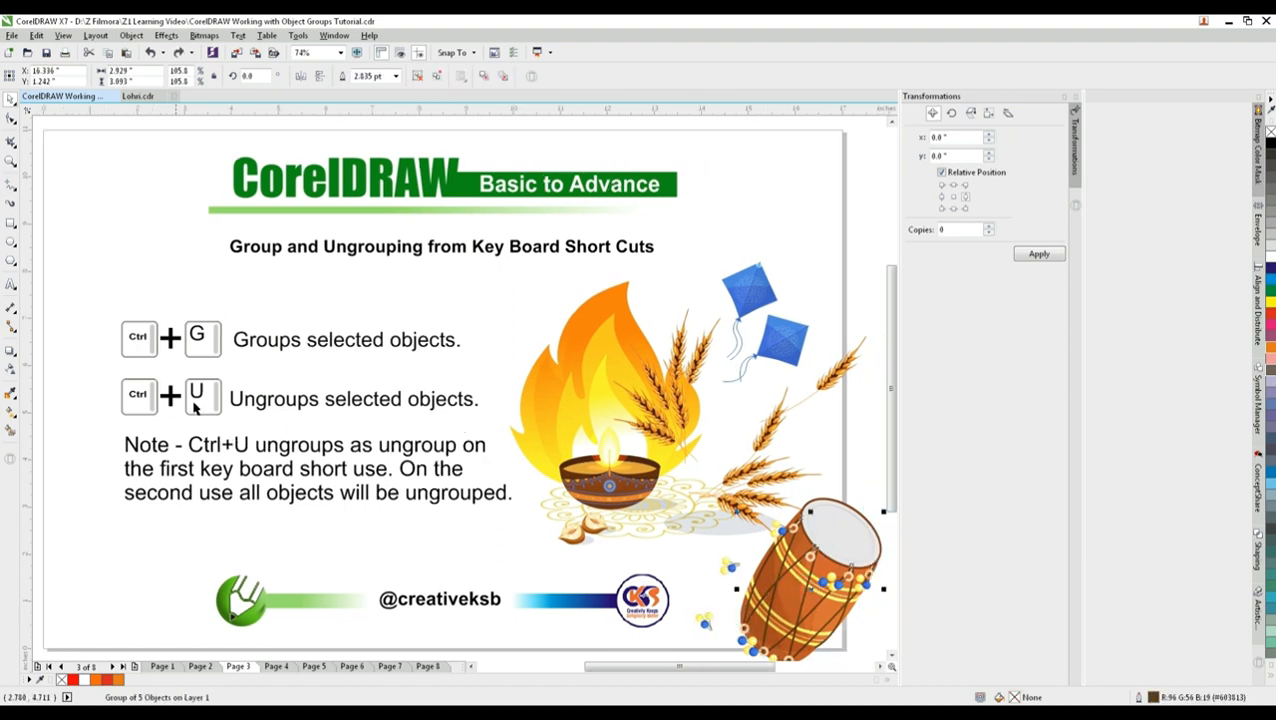
Step: Go to page 4 and ungroup the festival artwork by one level
left_click(276, 666)
left_click(238, 666)
left_click(240, 368)
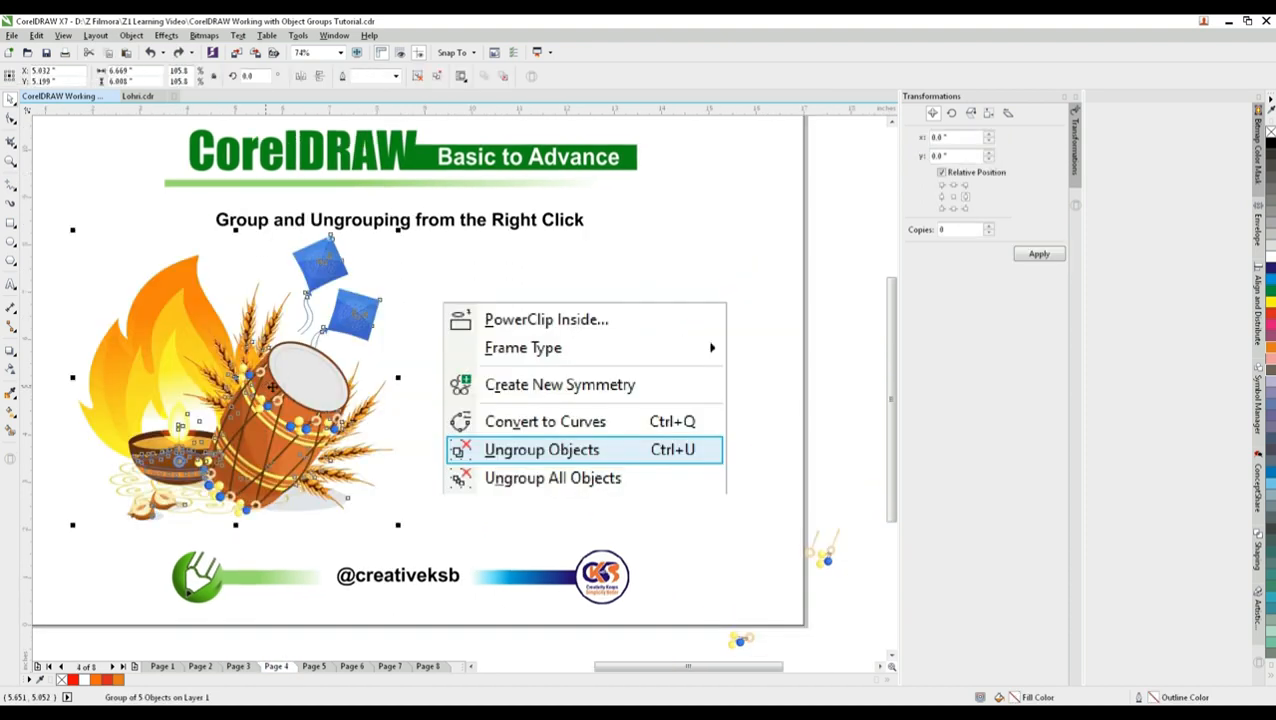
right_click(272, 387)
left_click(300, 126)
Step: Try ungrouping all objects of the drum group on page 4, then undo the last changes
left_click(262, 390)
right_click(258, 384)
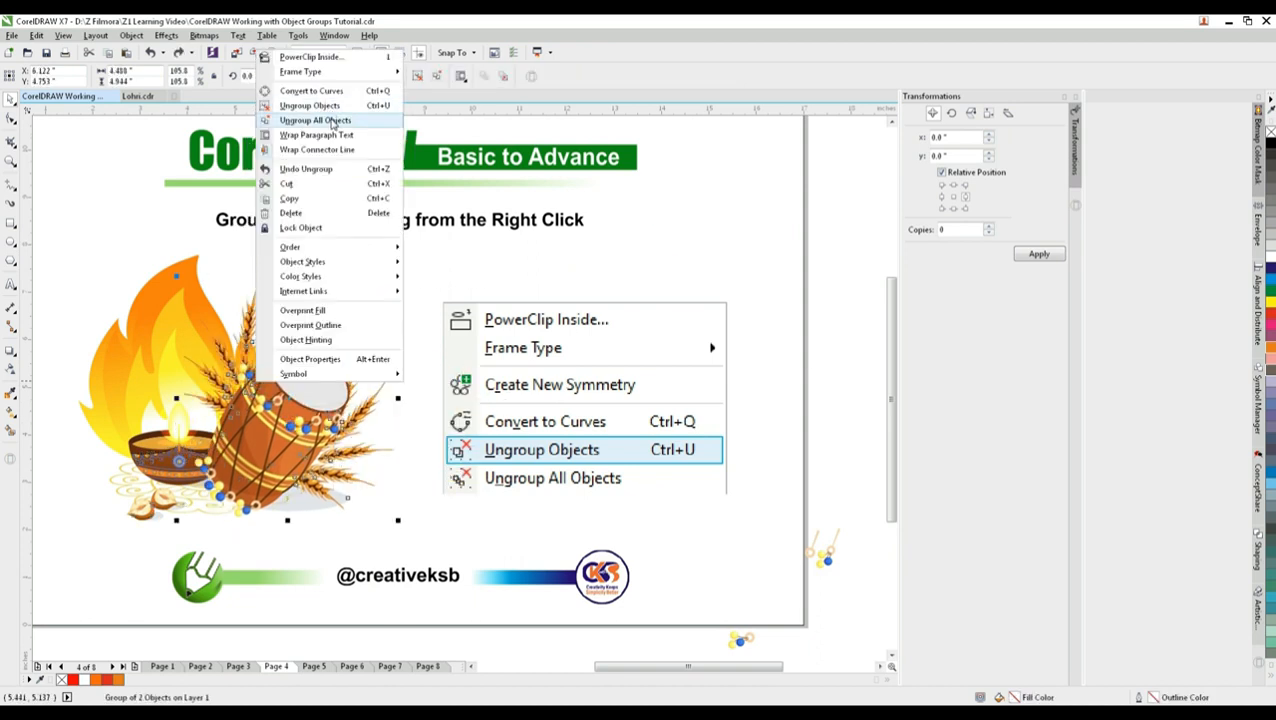
left_click(333, 121)
left_click(366, 478)
left_click(36, 35)
left_click(77, 49)
key("ctrl+z")
key("ctrl+z")
Step: Try to group the flame with the kites on page 4
left_click(163, 308)
right_click(163, 308)
left_click(106, 303)
left_click(318, 260, "shift")
right_click(315, 256)
left_click(371, 334)
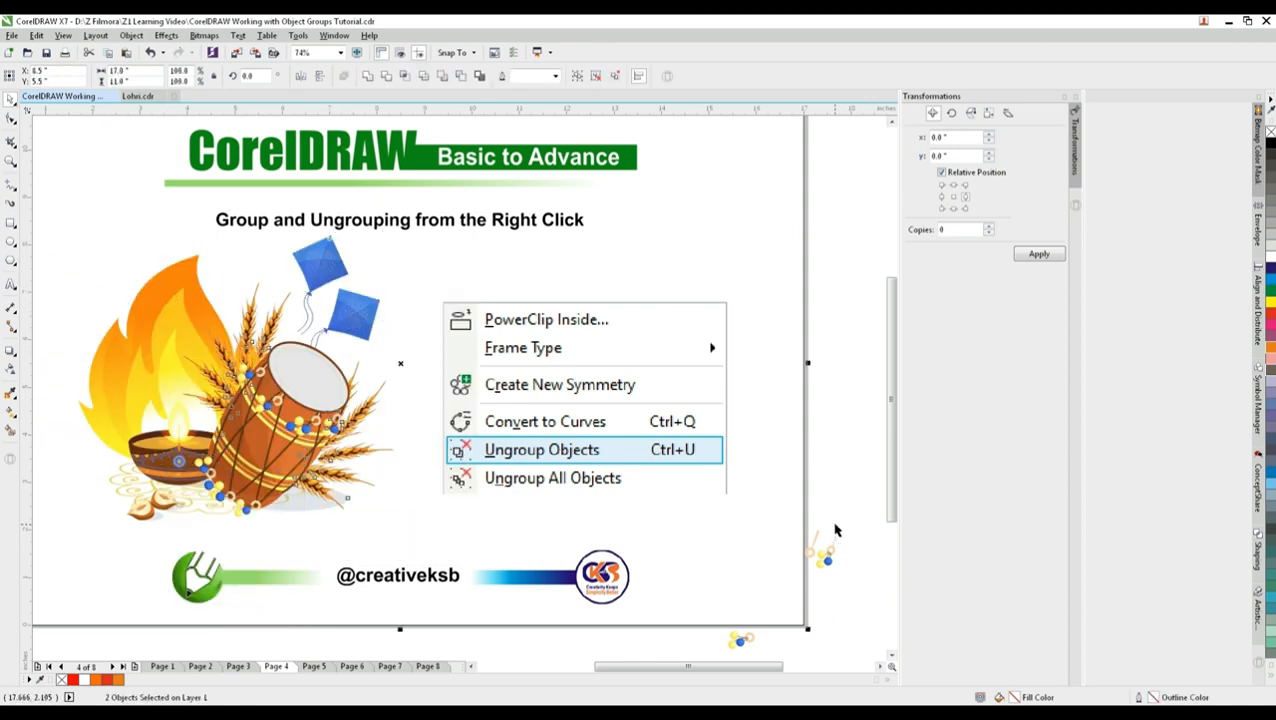
Step: Go to page 5 and show the Object Manager docker
left_click(313, 666)
left_click(332, 35)
mouse_move(404, 213)
left_click(650, 224)
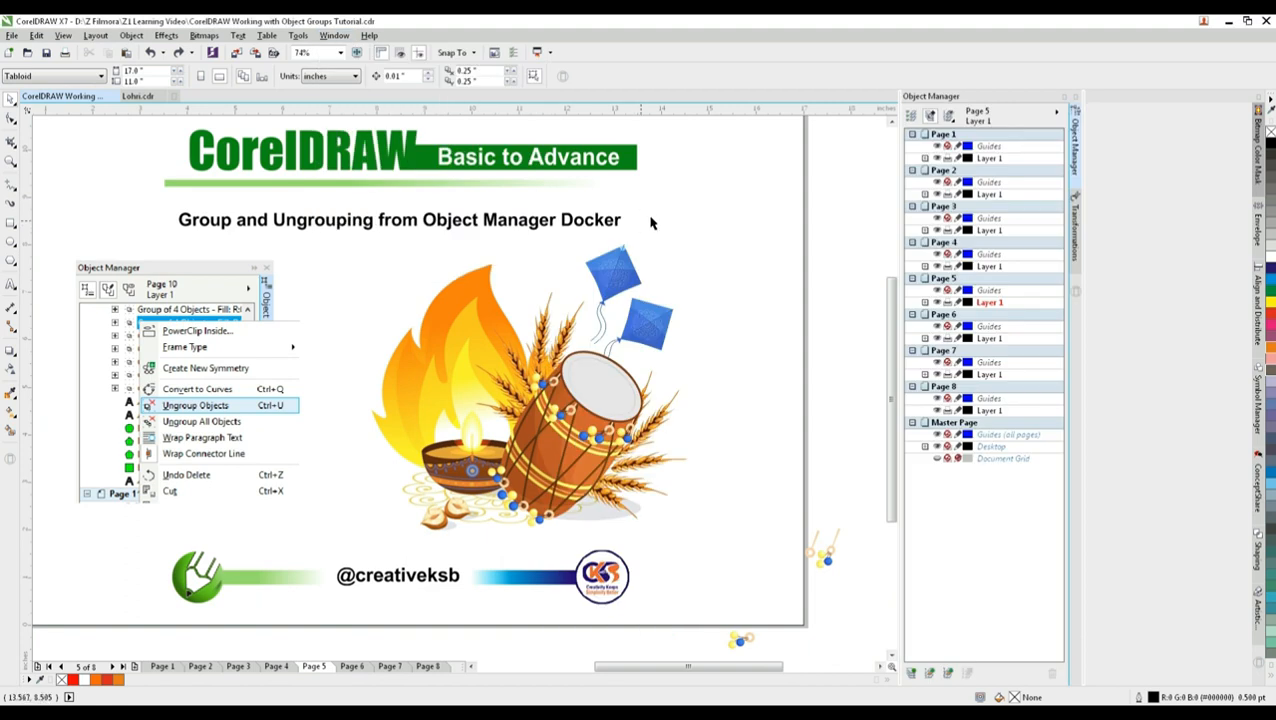
Step: Delete the Object Manager picture from page 5 and move the festival artwork about 2.5 inches toward the freed space
left_click(650, 325)
left_click(225, 415)
key("Delete")
left_click_drag(532, 390, 416, 390)
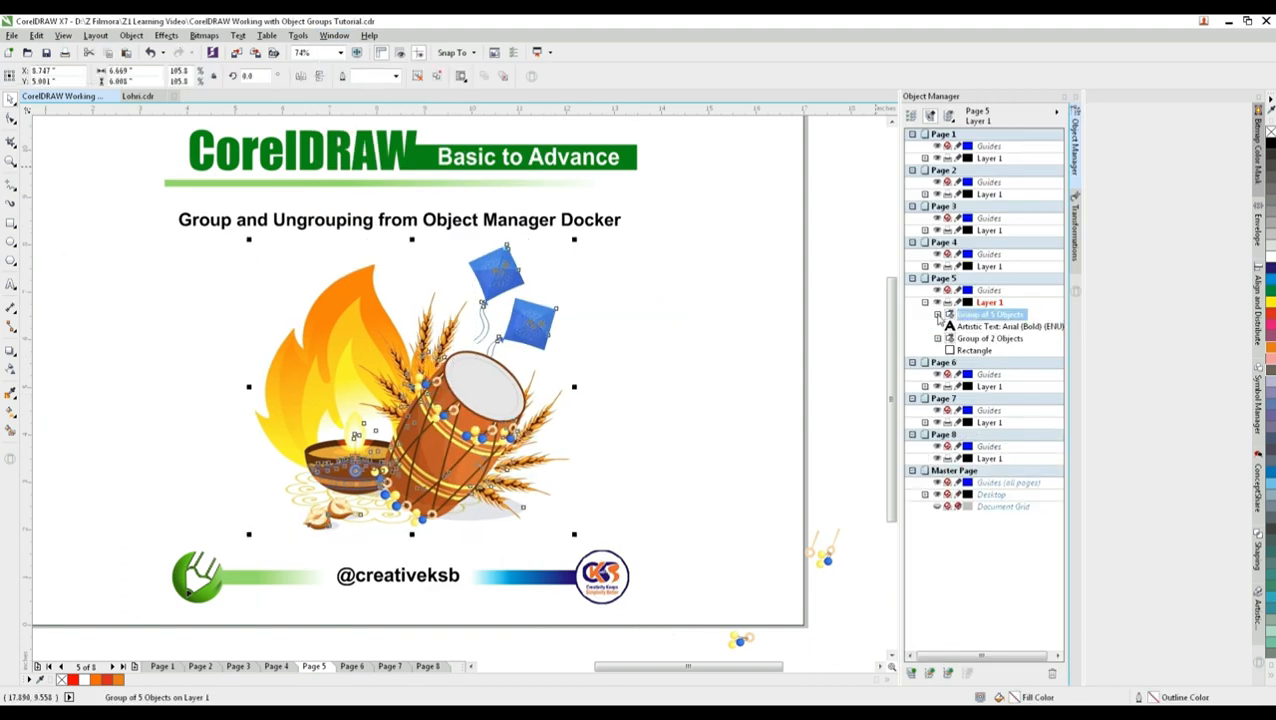
Step: Expand the festival artwork's group in the Object Manager, select the flame subgroup and move it away from the lamp
left_click(937, 314)
left_click(1002, 338)
left_click(998, 350)
left_click(994, 376)
left_click_drag(343, 362, 210, 361)
Step: Ungroup the festival artwork from the Object Manager and move the drum and the oil lamp apart
left_click(994, 316)
right_click(990, 316)
left_click(1051, 373)
left_click_drag(470, 420, 630, 425)
left_click_drag(372, 455, 428, 342)
left_click_drag(630, 425, 739, 387)
Step: Ungroup all objects of the kites group from the Object Manager and pull the kite pieces apart
left_click(1005, 338)
right_click(980, 338)
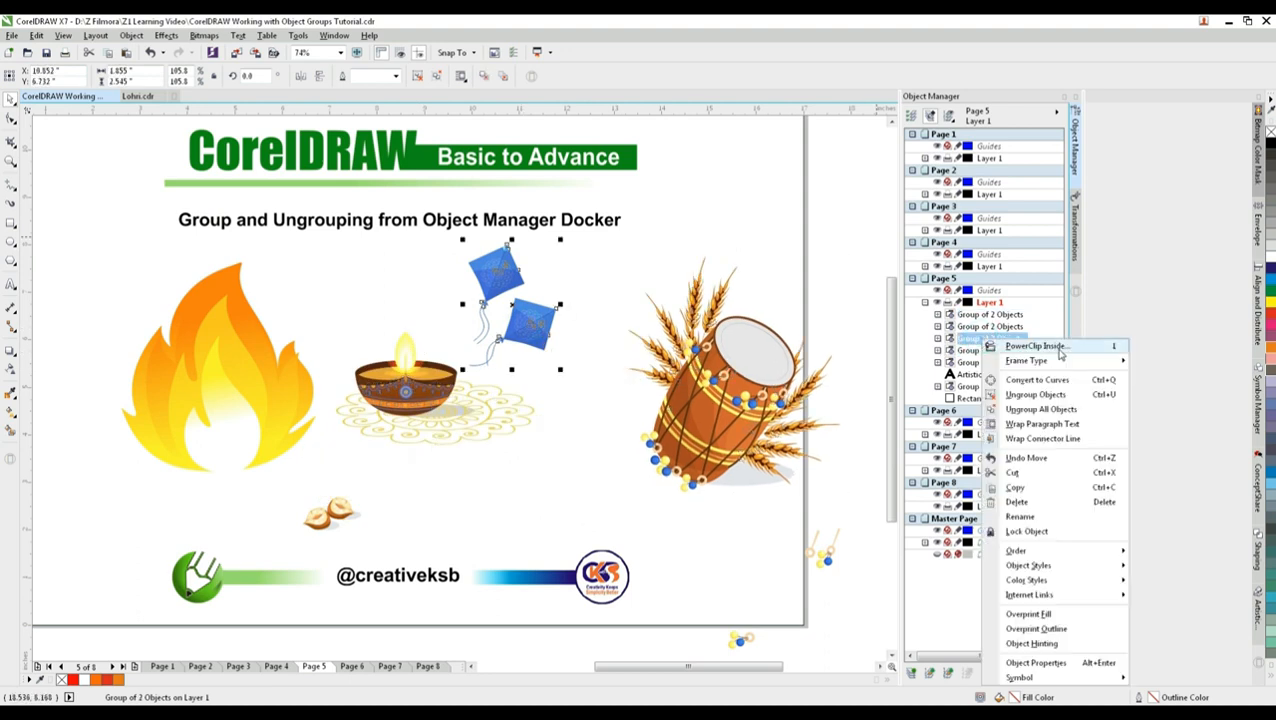
left_click(1050, 410)
left_click(795, 270)
left_click(530, 315)
left_click(533, 335)
left_click(486, 356)
left_click_drag(483, 322, 450, 322)
left_click_drag(486, 273, 495, 318)
Step: Ungroup the oil lamp group from the Object Manager and move the lamp and its floor pattern apart
left_click(473, 426)
right_click(988, 604)
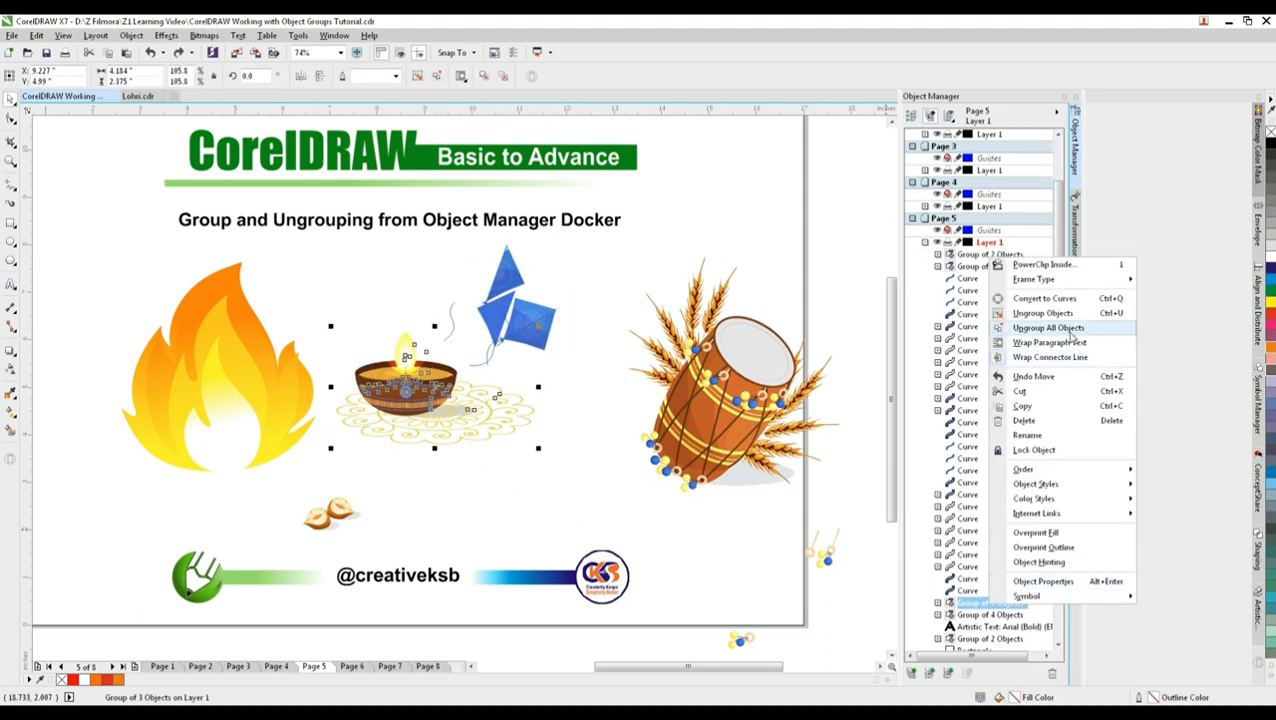
left_click(1060, 314)
left_click(590, 365)
left_click_drag(408, 392, 393, 342)
left_click_drag(452, 438, 497, 429)
Step: Ungroup all objects of another group on page 5 from the Object Manager
right_click(998, 579)
left_click(1040, 303)
left_click(513, 514)
Step: Go to page 6 and ungroup the festival artwork with the Object menu's Ungroup Objects command
left_click(362, 666)
left_click(670, 466)
left_click(131, 35)
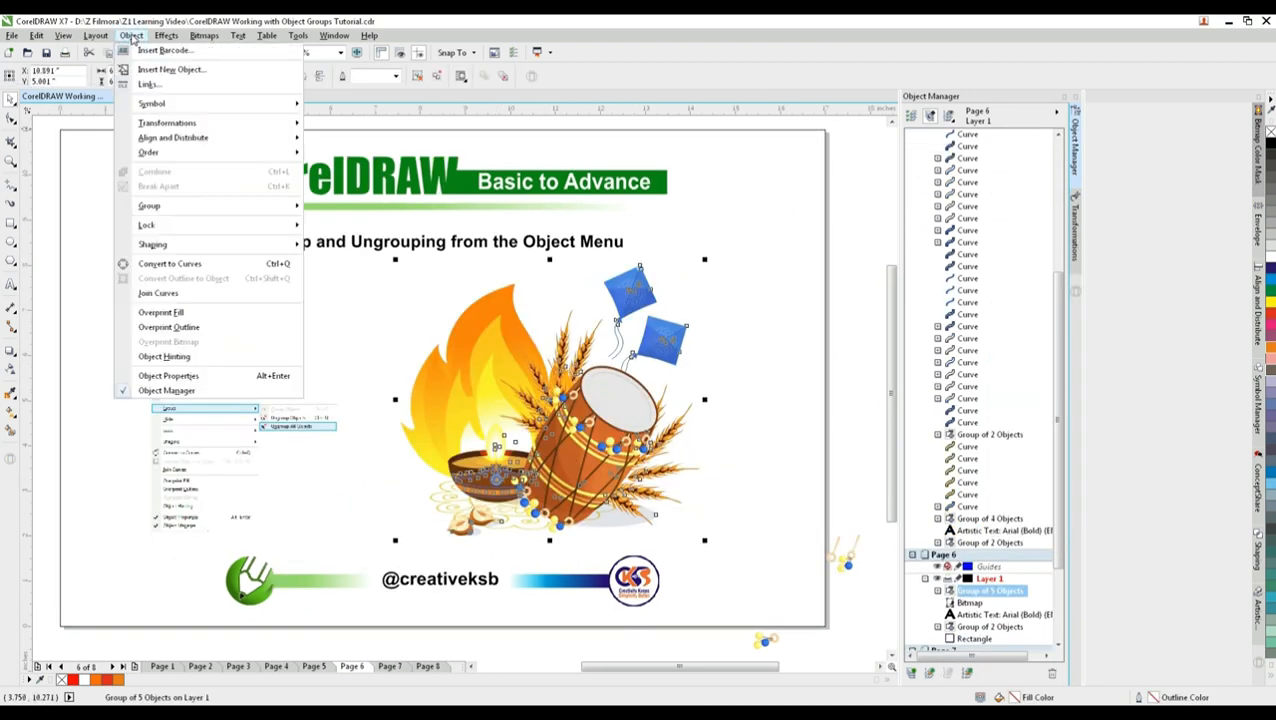
left_click(145, 46)
left_click(131, 36)
left_click(350, 221)
Step: Ungroup the drum group on page 6 by one level
left_click(620, 410)
left_click(128, 36)
left_click(127, 37)
left_click(126, 38)
mouse_move(200, 206)
left_click(357, 221)
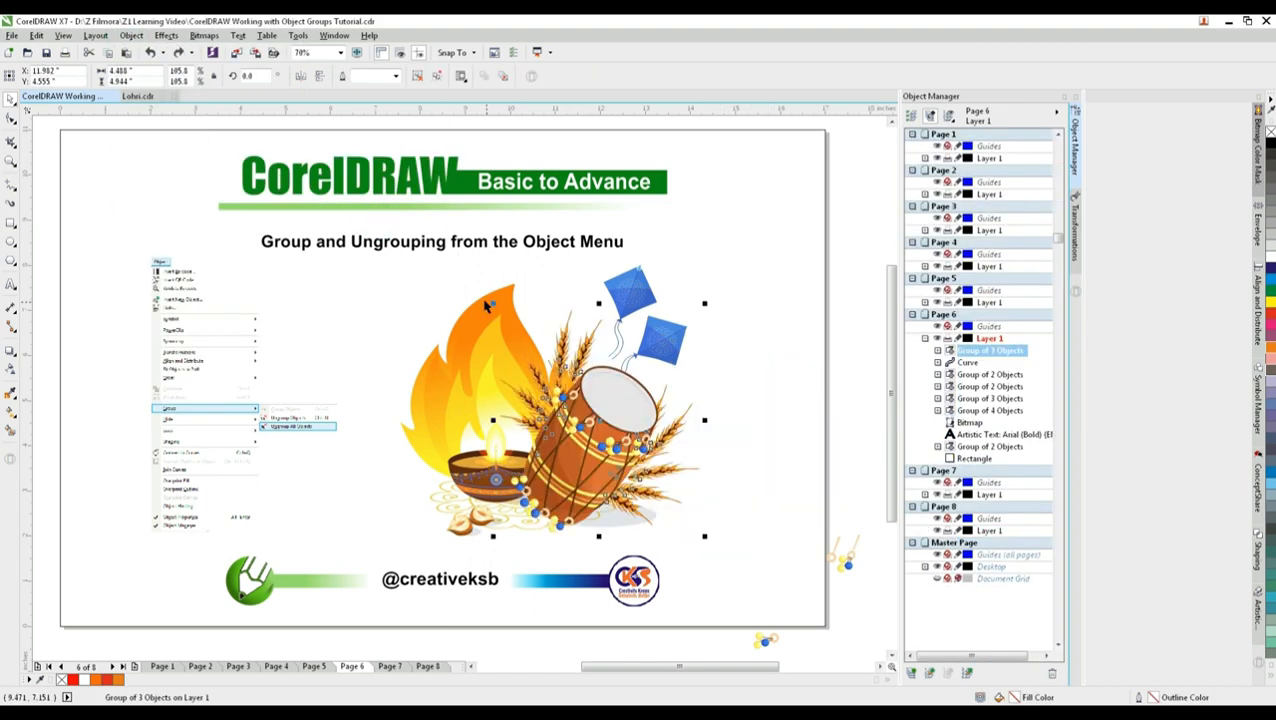
Step: Group the drum, flame and kites on page 6, then group them together with the oil lamp
left_click(485, 330, "shift")
left_click(630, 295, "shift")
left_click(131, 36)
left_click(350, 208)
left_click(499, 449, "shift")
right_click(566, 440)
left_click(612, 184)
Step: Ungroup the two nested groups on page 6 and test-move the drum, undoing the move
left_click(422, 76)
right_click(1005, 386)
left_click(1068, 94)
left_click_drag(597, 430, 700, 430)
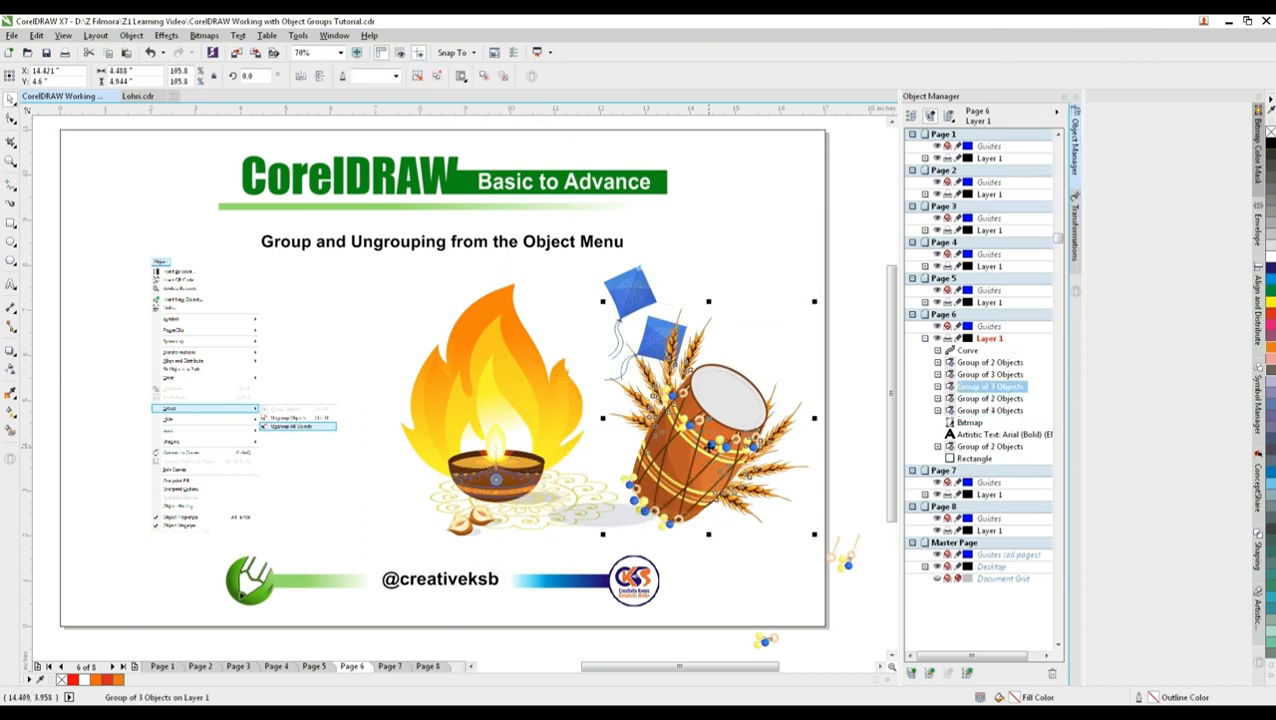
key("ctrl+z")
Step: Go to page 7 and expand the artwork's nested groups in the Object Manager to select the drum group
left_click(390, 666)
left_click(455, 458)
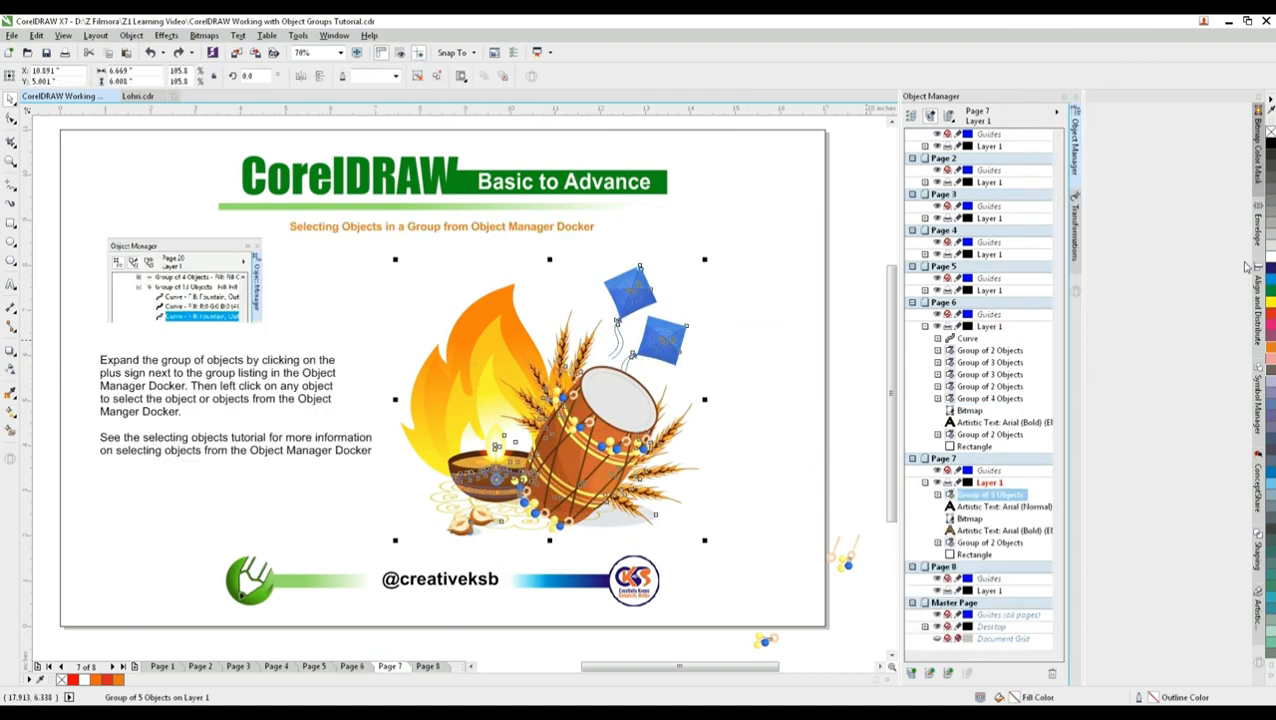
left_click(937, 494)
left_click(950, 446)
left_click(962, 458)
left_click(1022, 470)
Step: Test-move the drum and wheat as nested groups out of the page 7 artwork, undoing the moves
left_click_drag(600, 440, 780, 426)
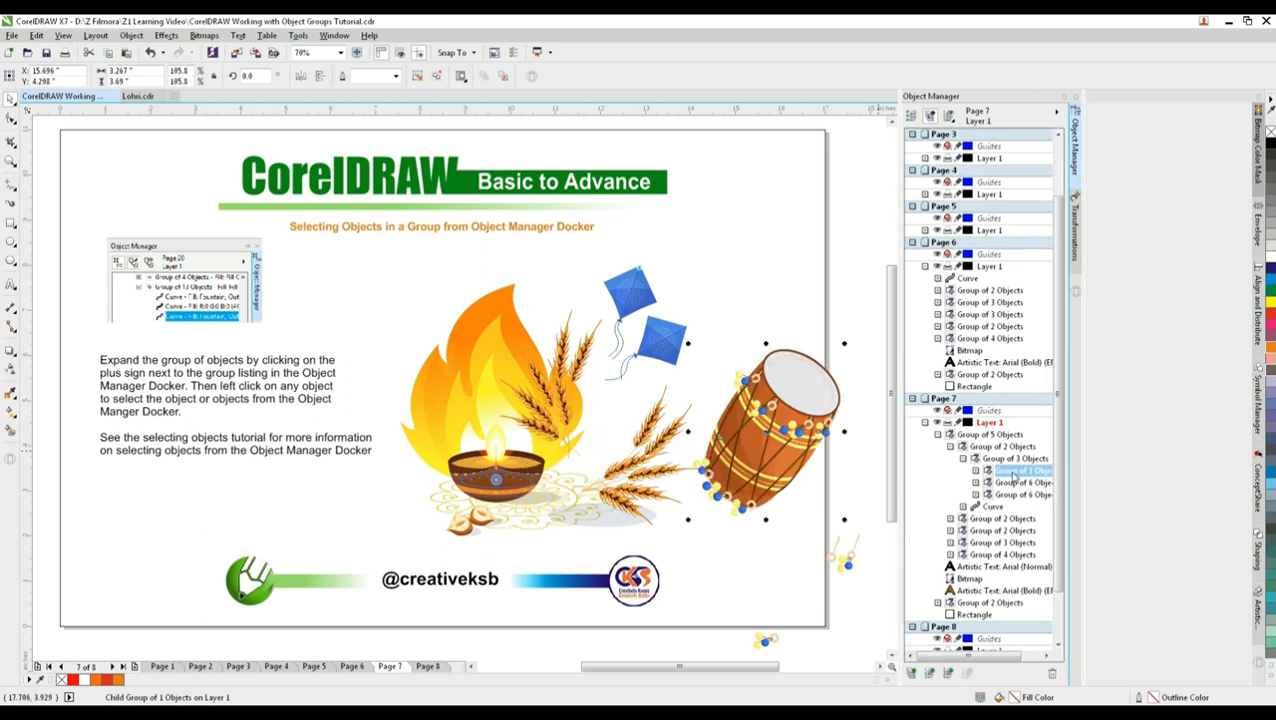
key("ctrl+z")
left_click(1022, 494)
left_click_drag(560, 360, 796, 272)
key("ctrl+z")
left_click(1003, 518)
key("ctrl+z")
Step: Pick further nested groups from the Object Manager listing and test-move the nuts on page 7, undoing the moves
left_click(950, 518)
left_click_drag(471, 528, 391, 524)
left_click(1015, 530)
key("ctrl+z")
left_click(1015, 542)
left_click_drag(485, 516, 549, 549)
Step: Move the nested oil lamp group out of the page 7 artwork and expand its Object Manager listing to select child objects
left_click(497, 478, "ctrl")
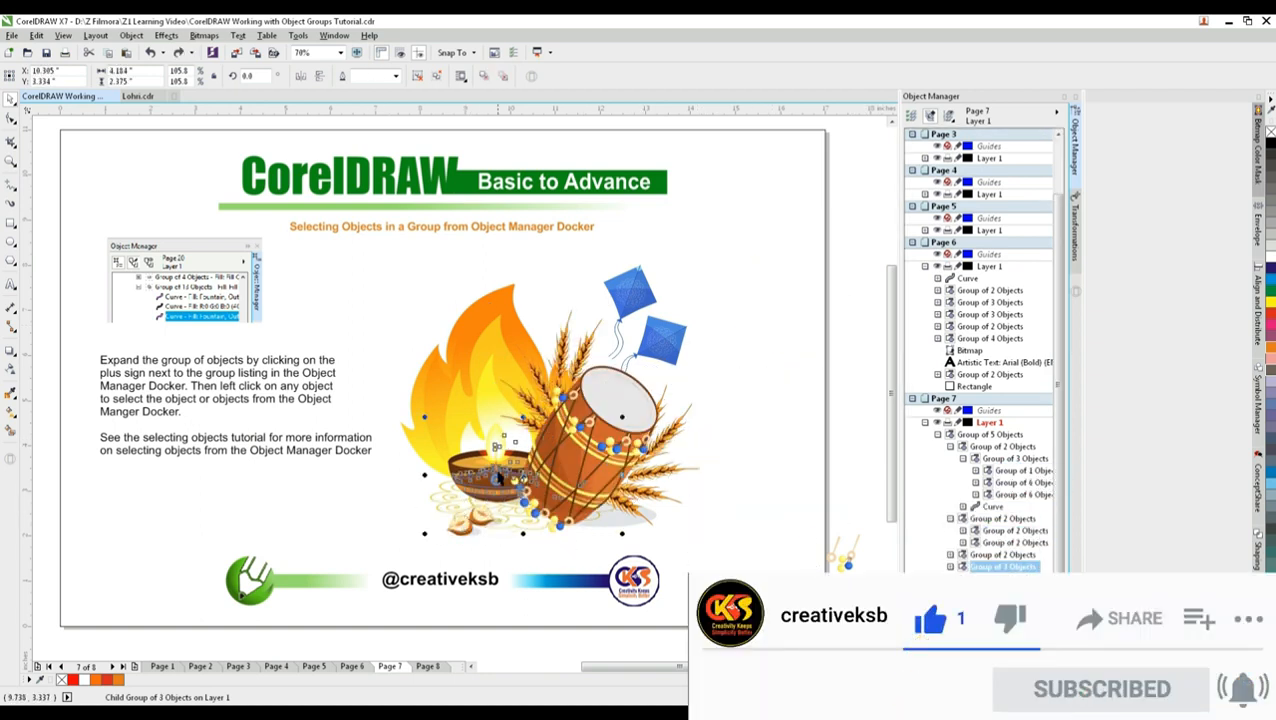
left_click_drag(524, 474, 775, 359)
left_click(950, 566)
left_click(993, 602)
left_click(1015, 590)
left_click_drag(780, 286, 788, 380)
left_click(1015, 578)
left_click(962, 578)
left_click(1015, 590)
left_click_drag(752, 264, 753, 222)
left_click(1015, 602)
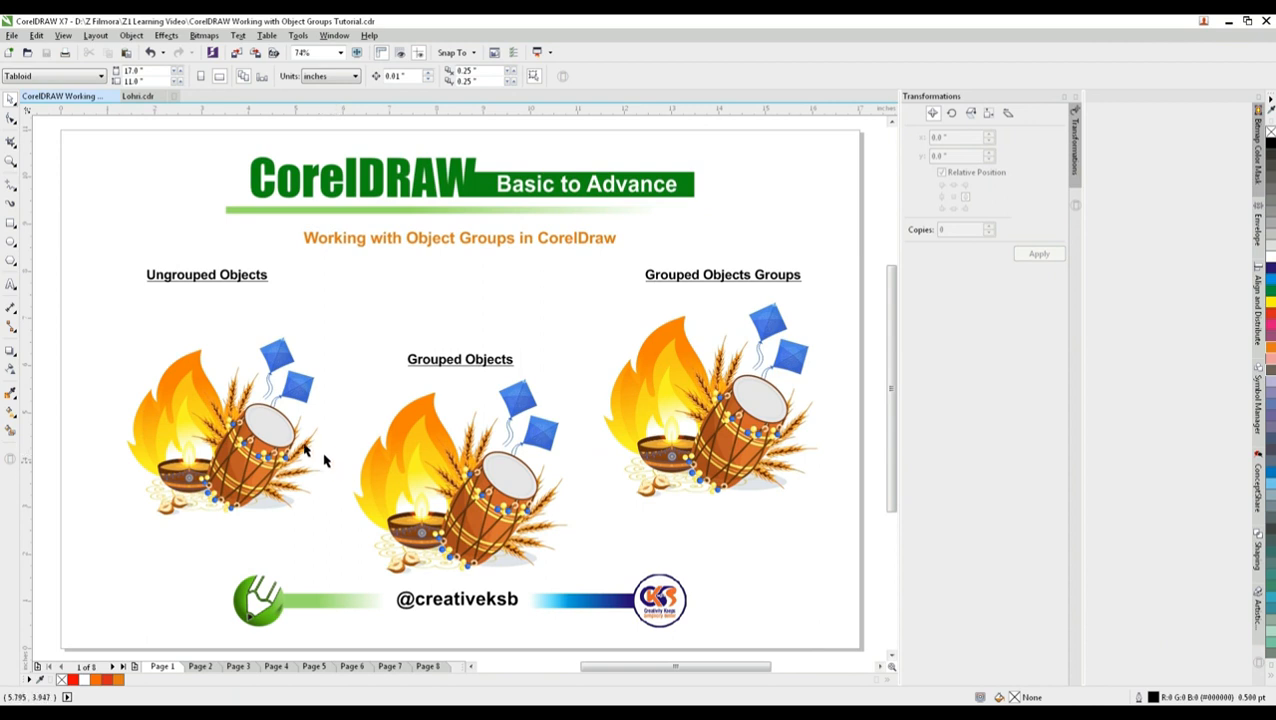
Step: Test-move a single flame curve and a kite in the Ungrouped Objects artwork on page 1, undoing the moves
left_click(285, 348)
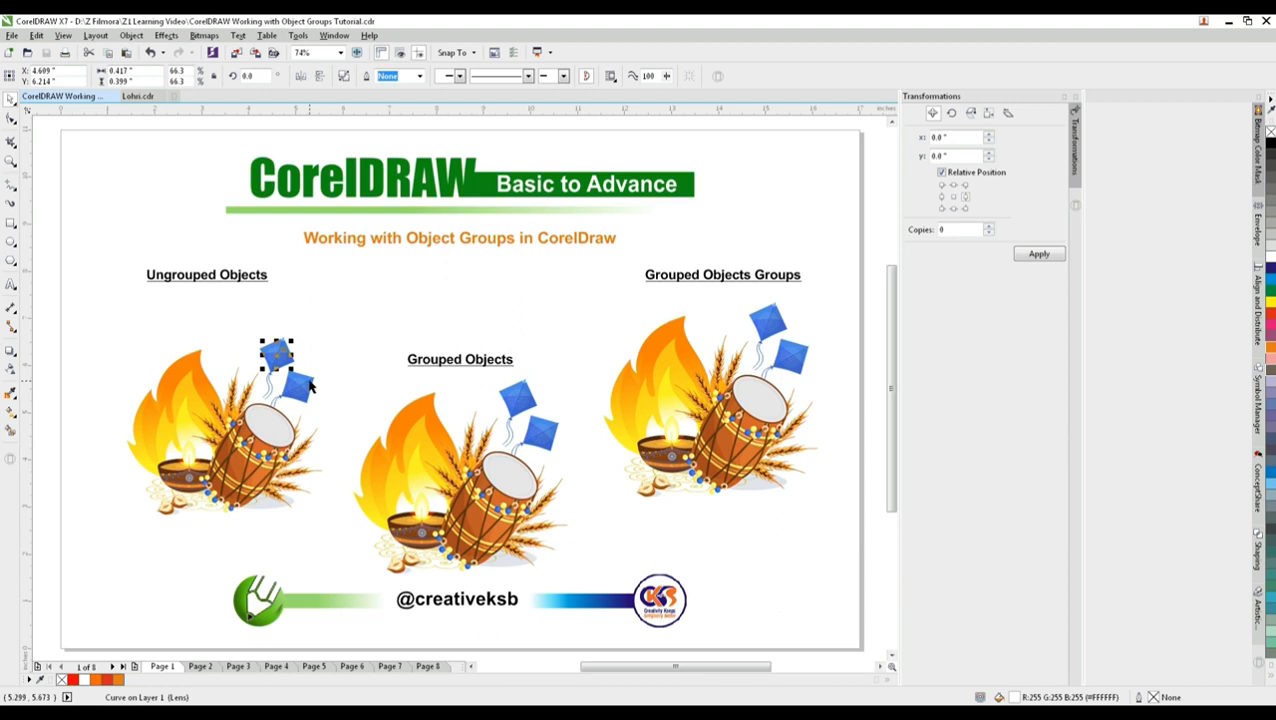
left_click(308, 382)
left_click(190, 368)
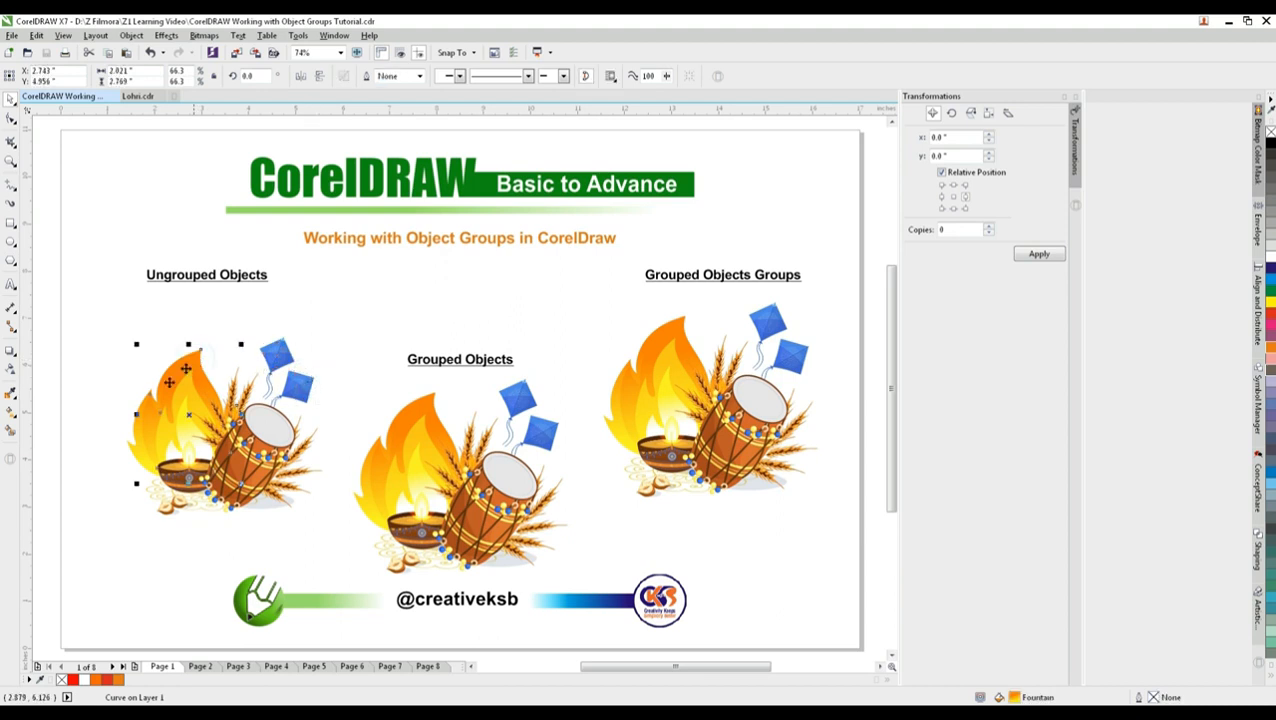
left_click_drag(97, 449, 95, 447)
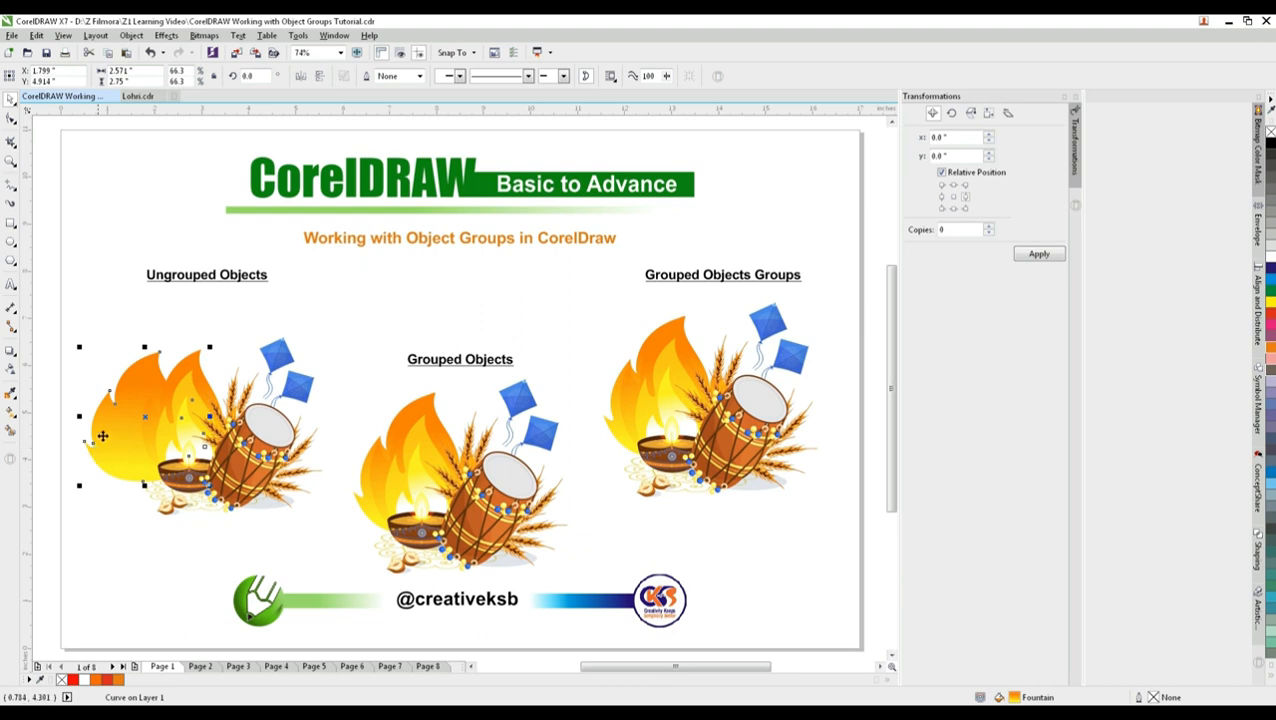
key("ctrl+z")
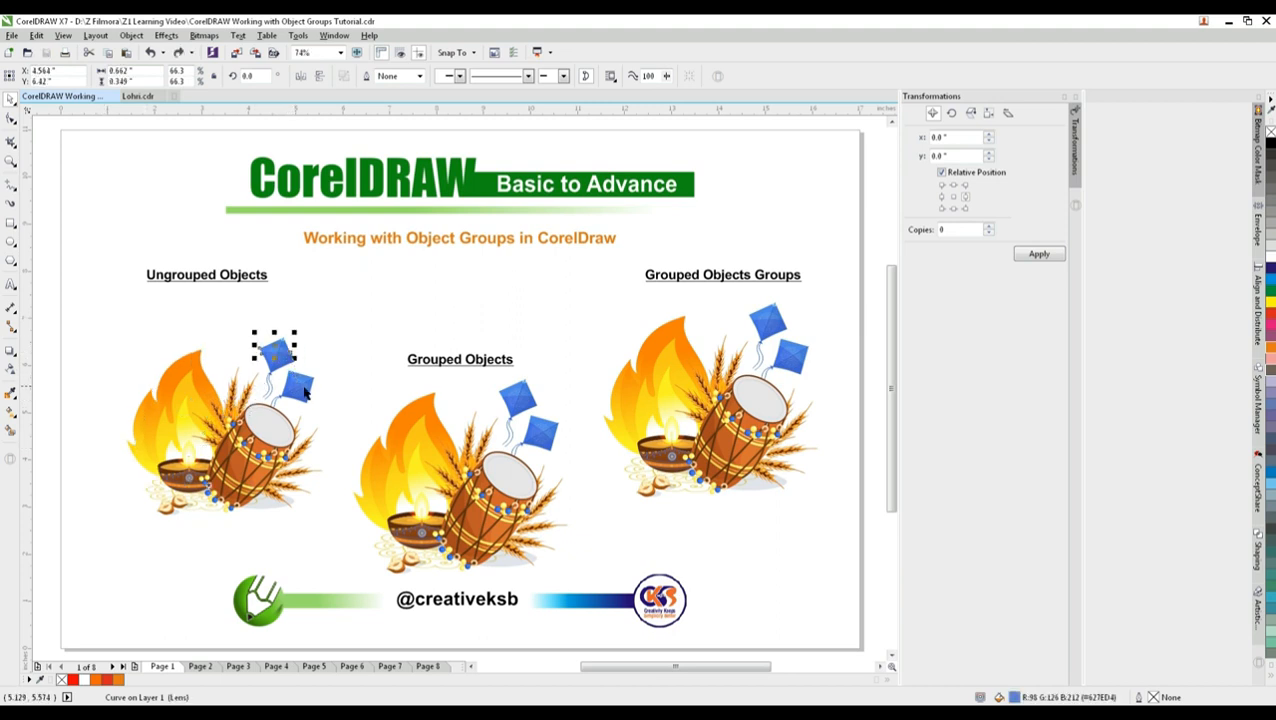
left_click_drag(307, 388, 349, 368)
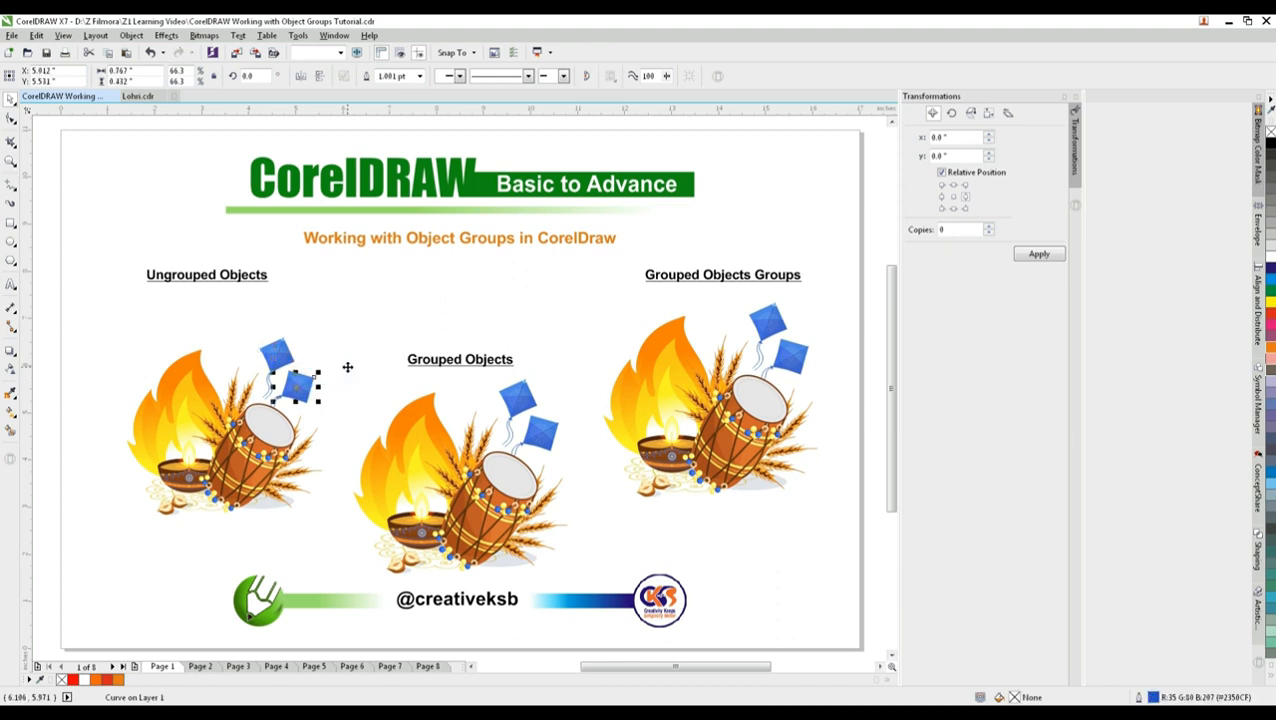
Step: Select all pieces of the Ungrouped Objects artwork, test-move them together, undo the move and deselect
left_click_drag(55, 318, 345, 566)
left_click_drag(262, 444, 220, 440)
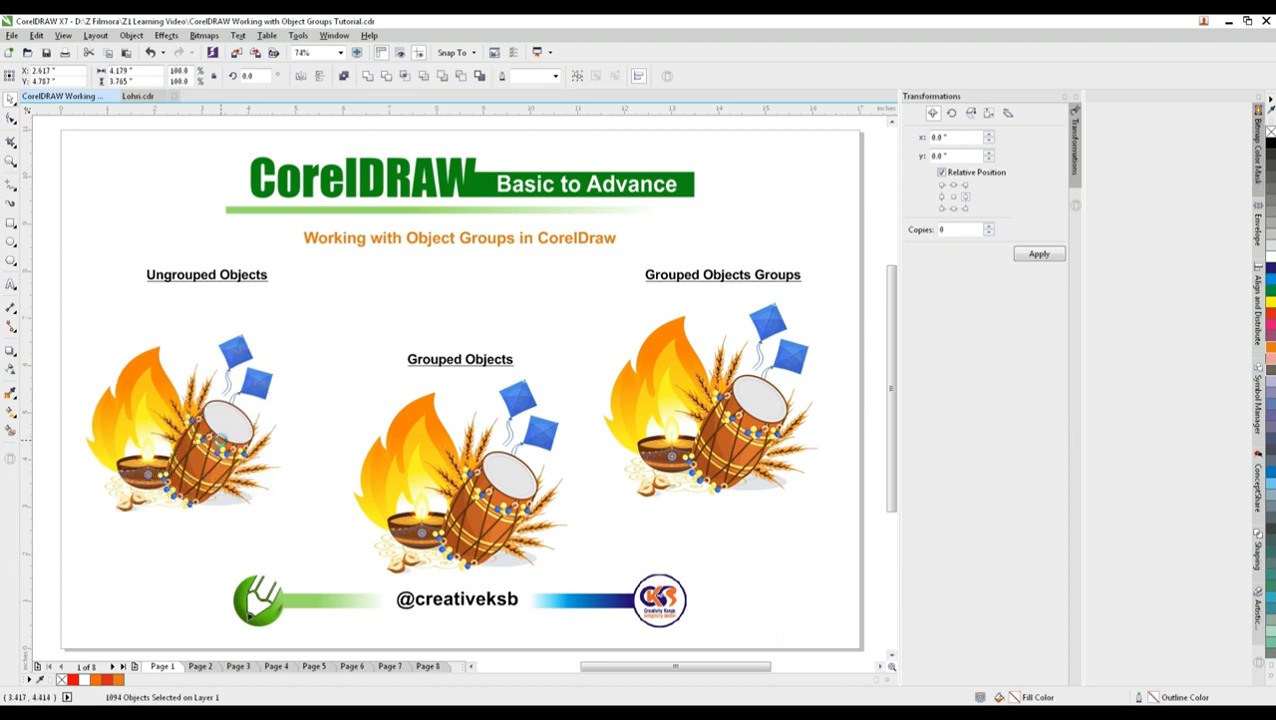
key("ctrl+z")
left_click(40, 338)
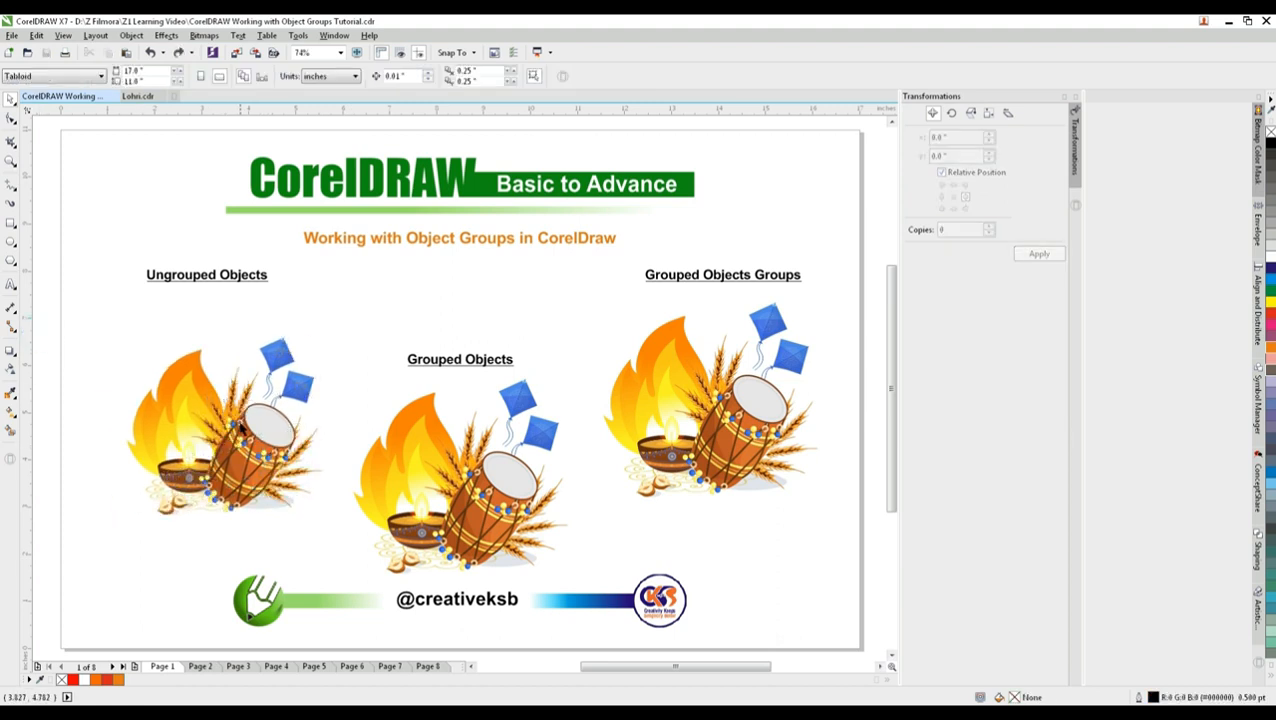
Step: Go to page 2 and ungroup the festival artwork by one level
left_click(201, 666)
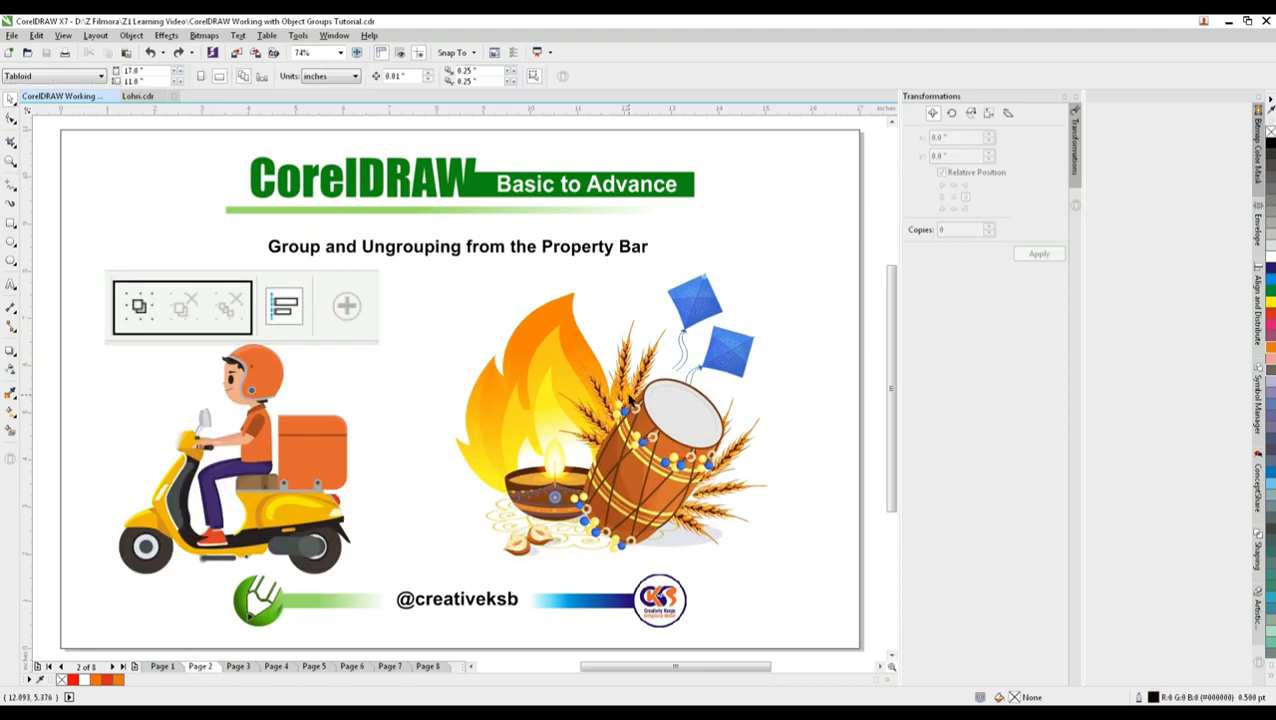
left_click(630, 398)
left_click(415, 79)
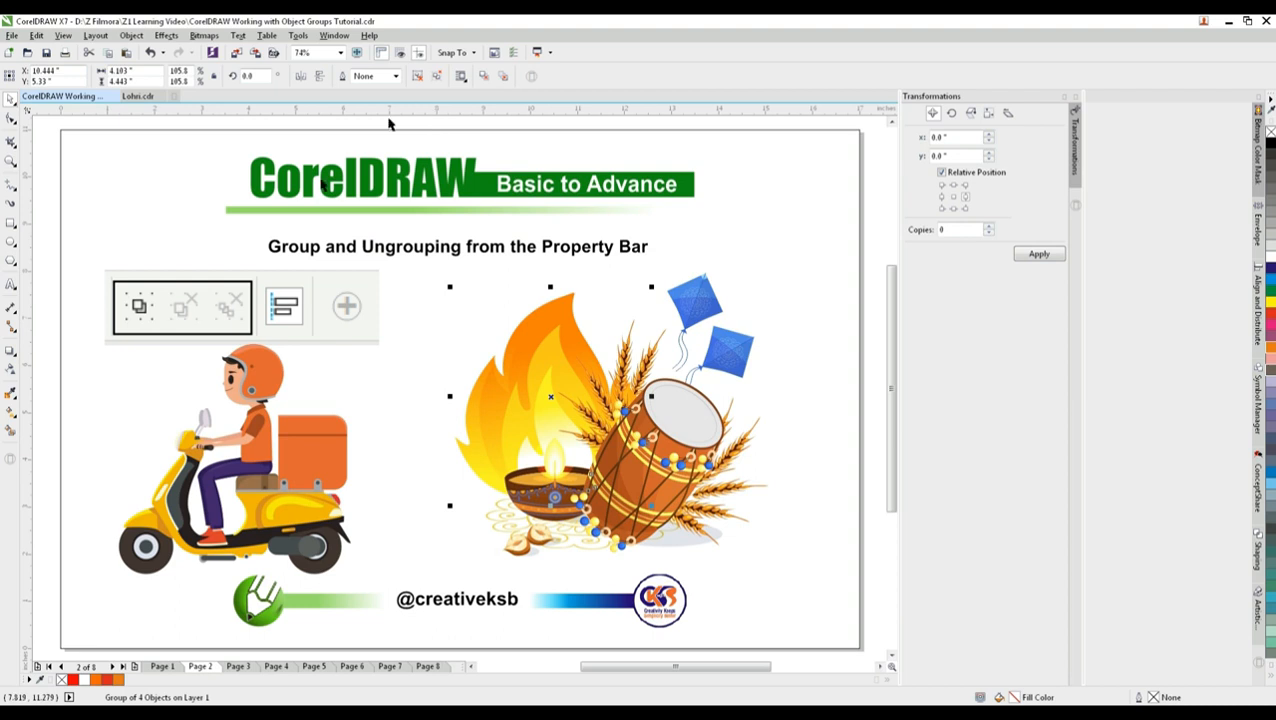
Step: Test-move the flame, kites and drum separately on page 2, undoing each move
left_click_drag(543, 398, 455, 397)
key("ctrl+z")
left_click(700, 300, "shift")
left_click(795, 290)
left_click_drag(726, 346, 820, 358)
key("ctrl+z")
left_click_drag(662, 430, 777, 518)
key("ctrl+z")
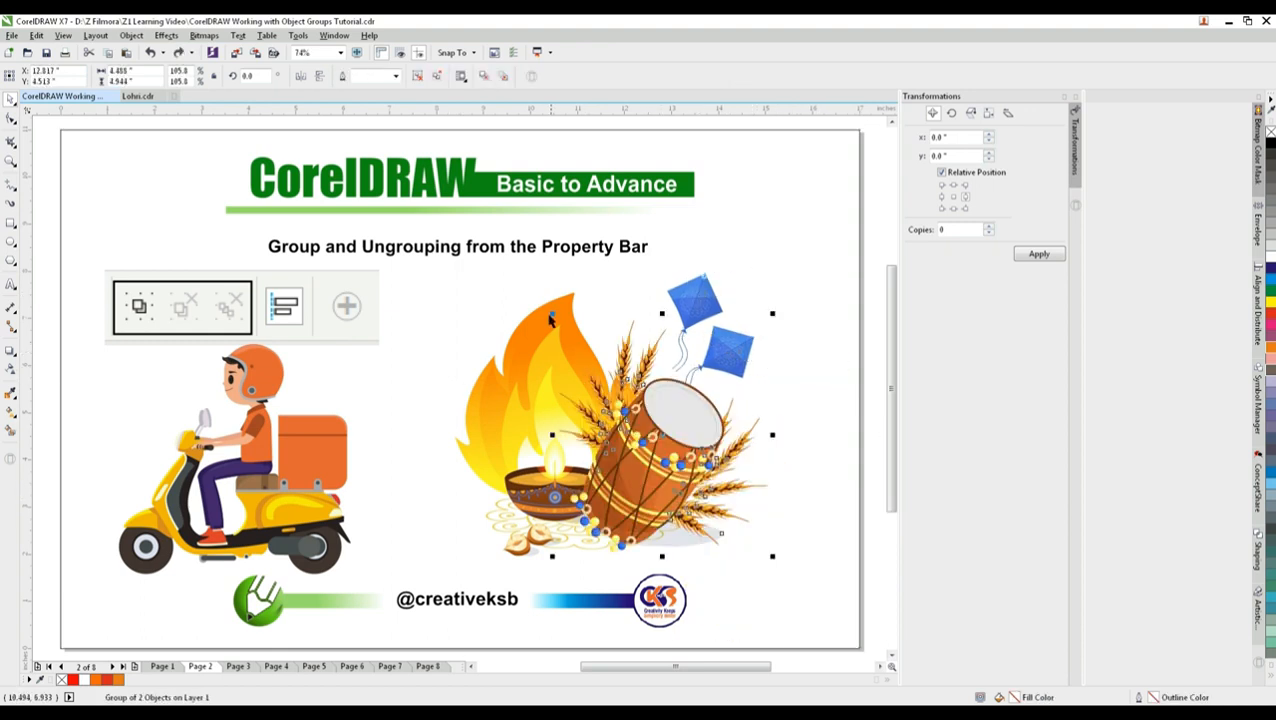
Step: Group the flame with the drum on page 2 and test-move the new group, undoing the move
left_click(660, 448, "shift")
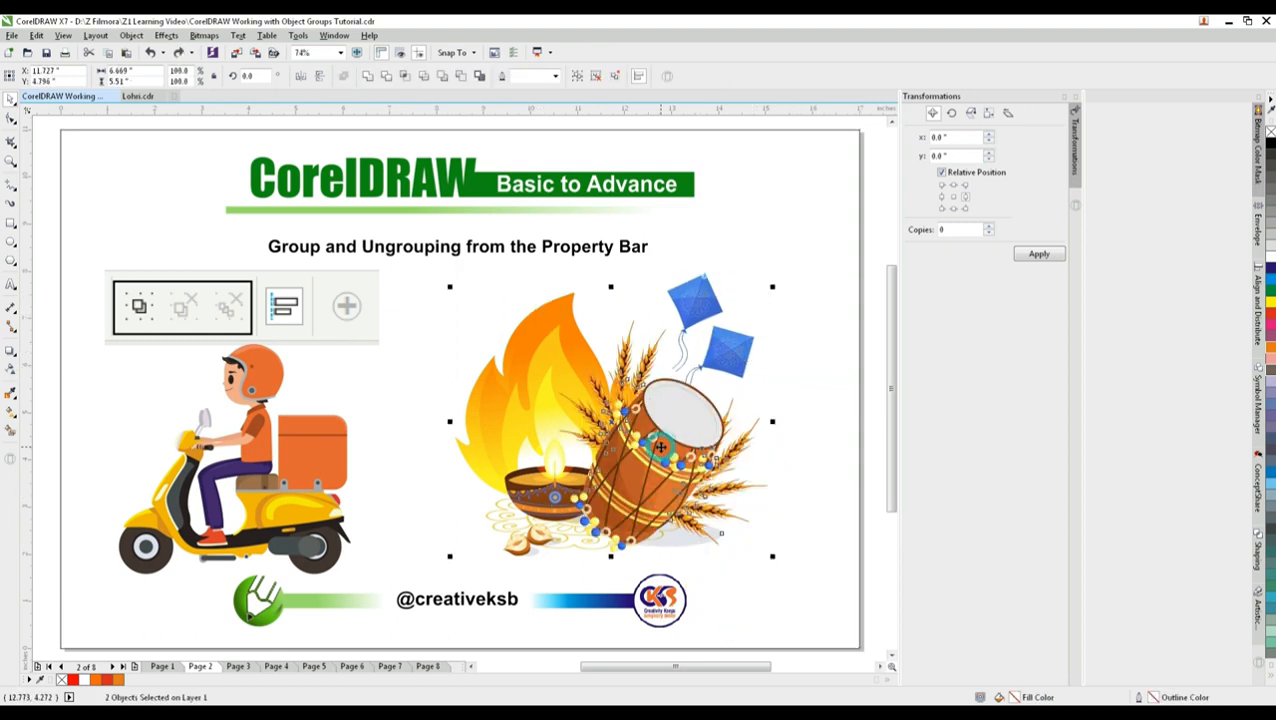
left_click(577, 77)
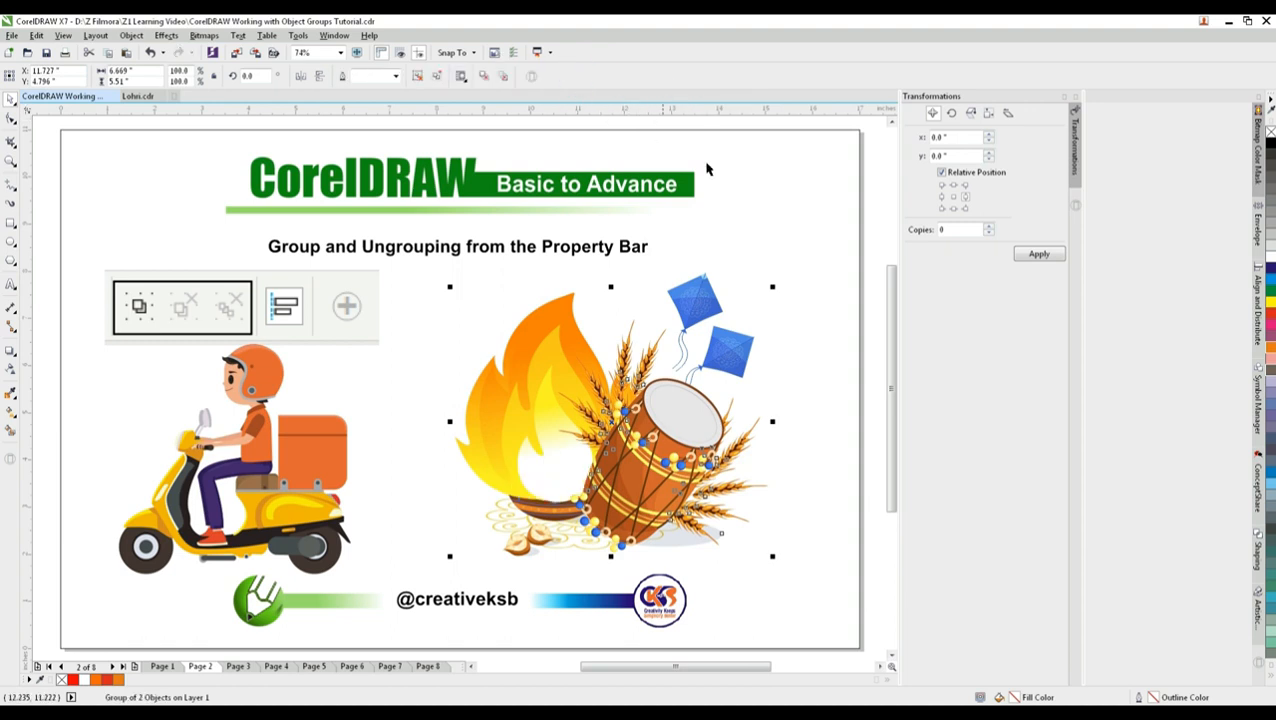
left_click_drag(662, 432, 860, 441)
key("ctrl+z")
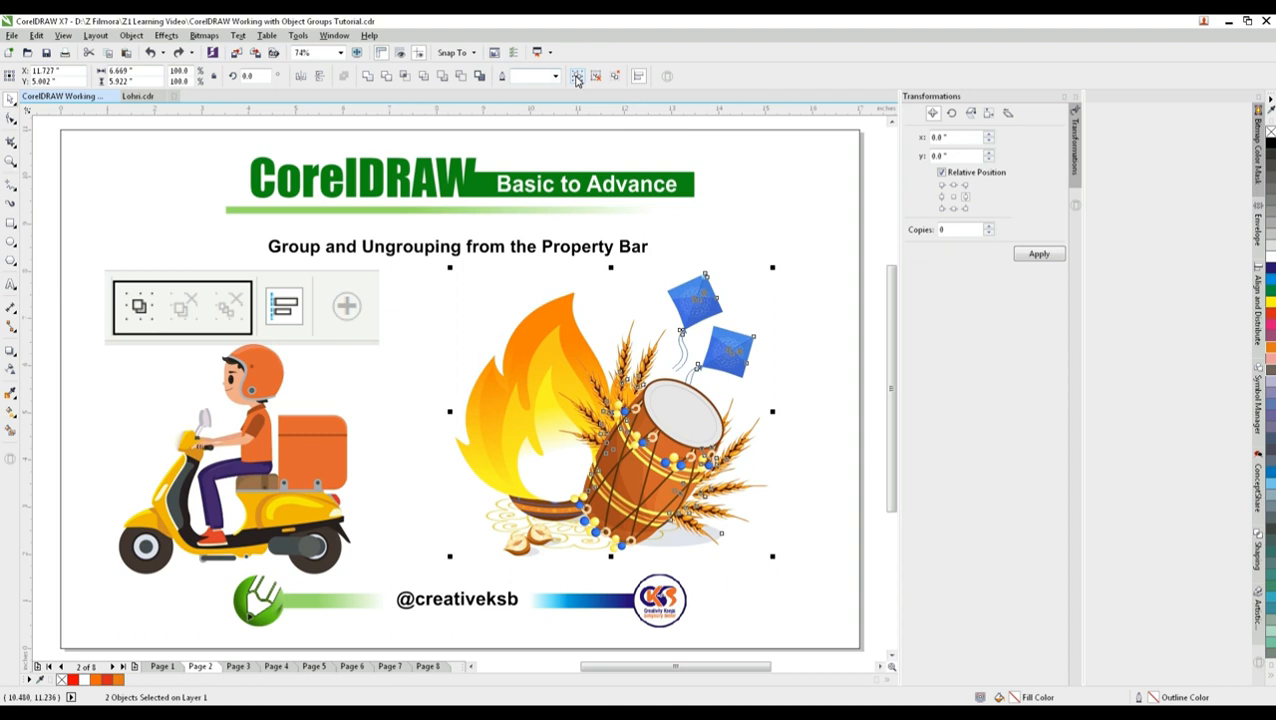
Step: Group the kites with the flame-and-drum group and test-move the result, undoing the move
left_click(577, 77)
left_click_drag(528, 363, 824, 363)
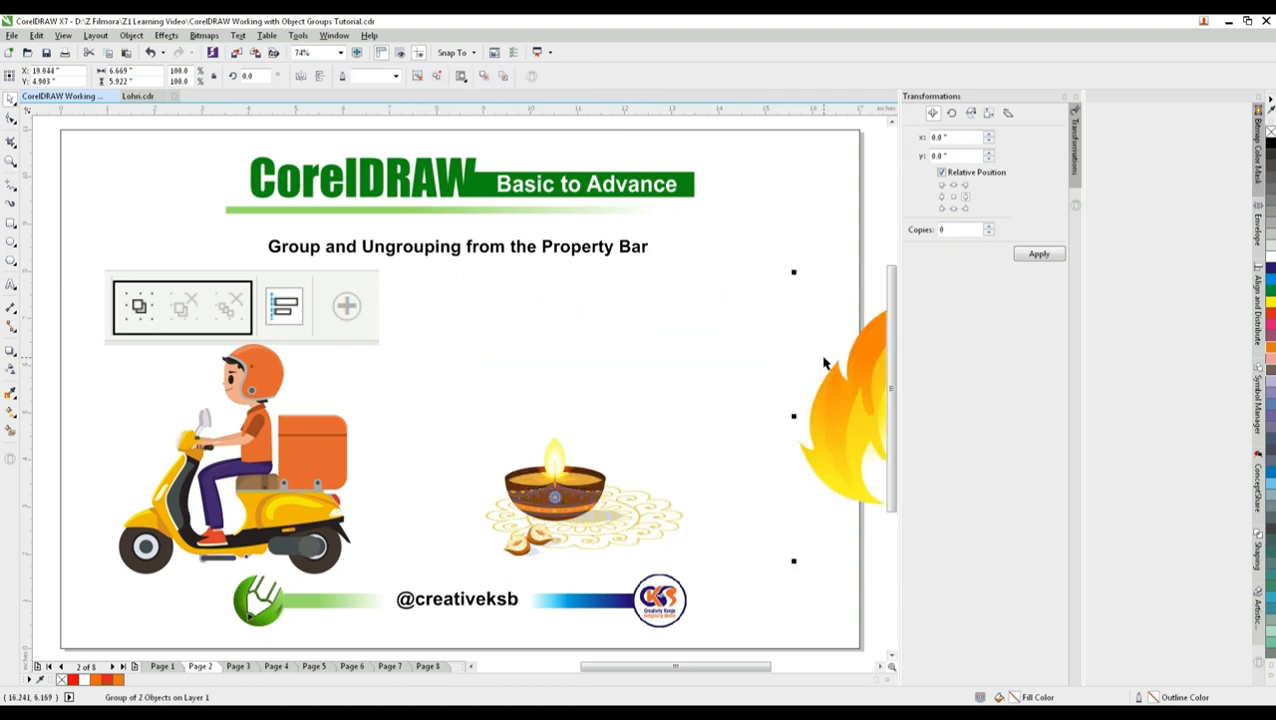
key("ctrl+z")
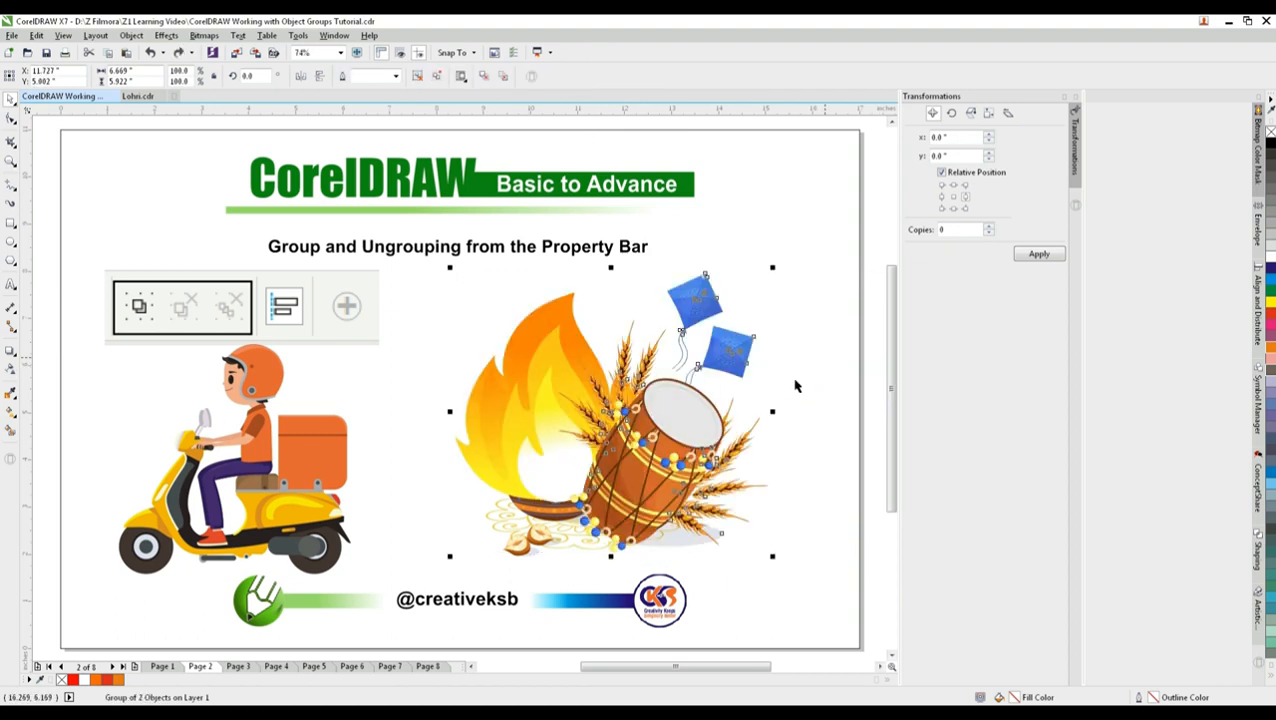
Step: Bring the oil lamp to the front, group it with the flame, drum and kites, and test-move it, undoing the move
left_click(549, 514)
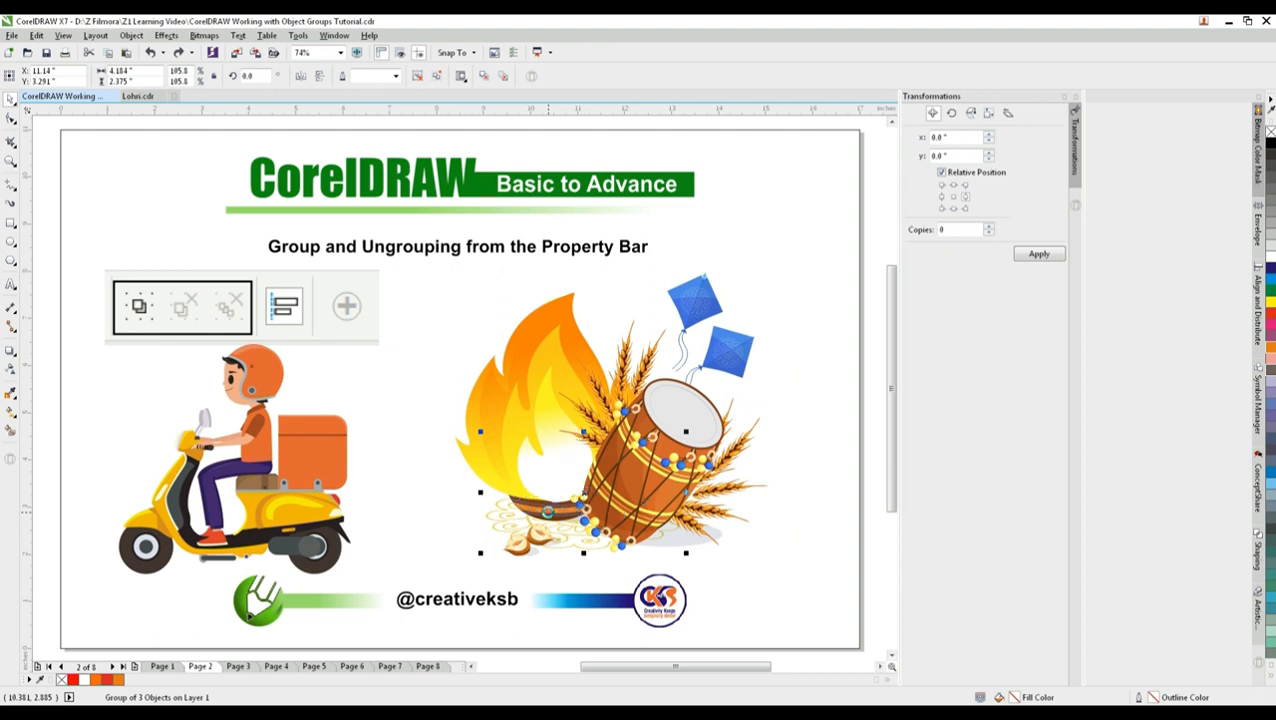
key("shift+Page_Up")
left_click(541, 362, "shift")
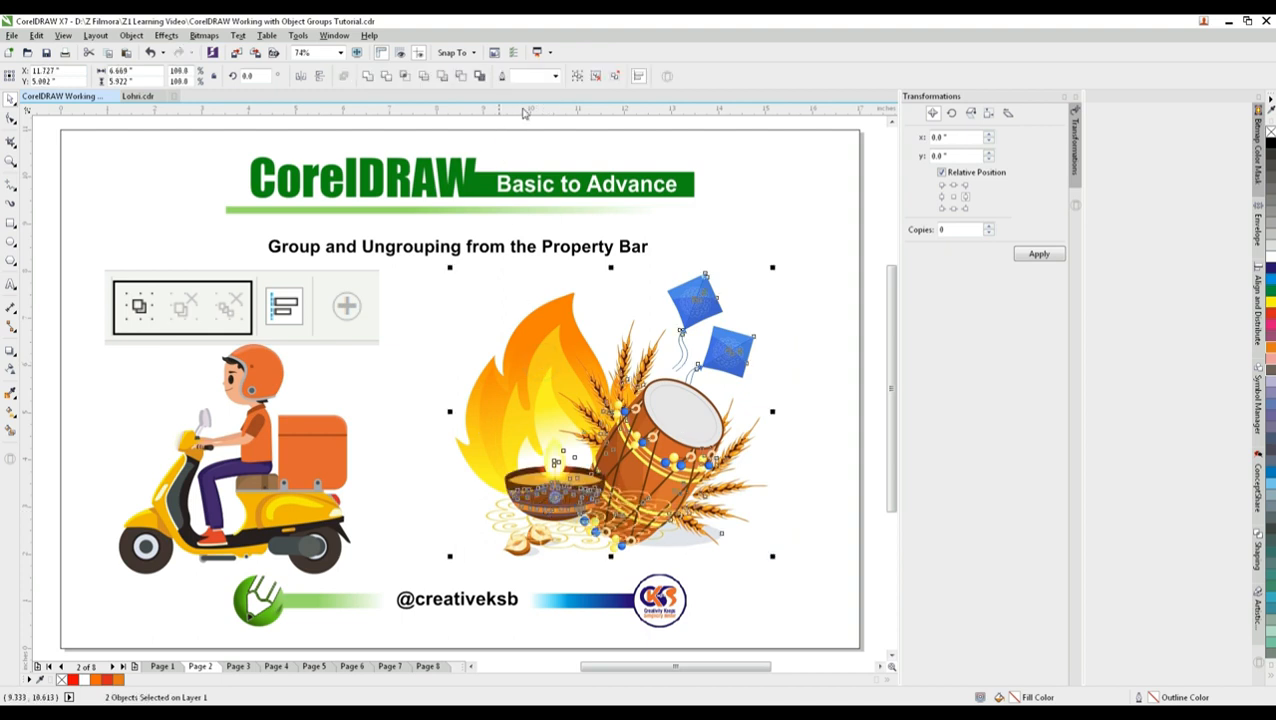
left_click(574, 76)
left_click_drag(600, 462, 790, 454)
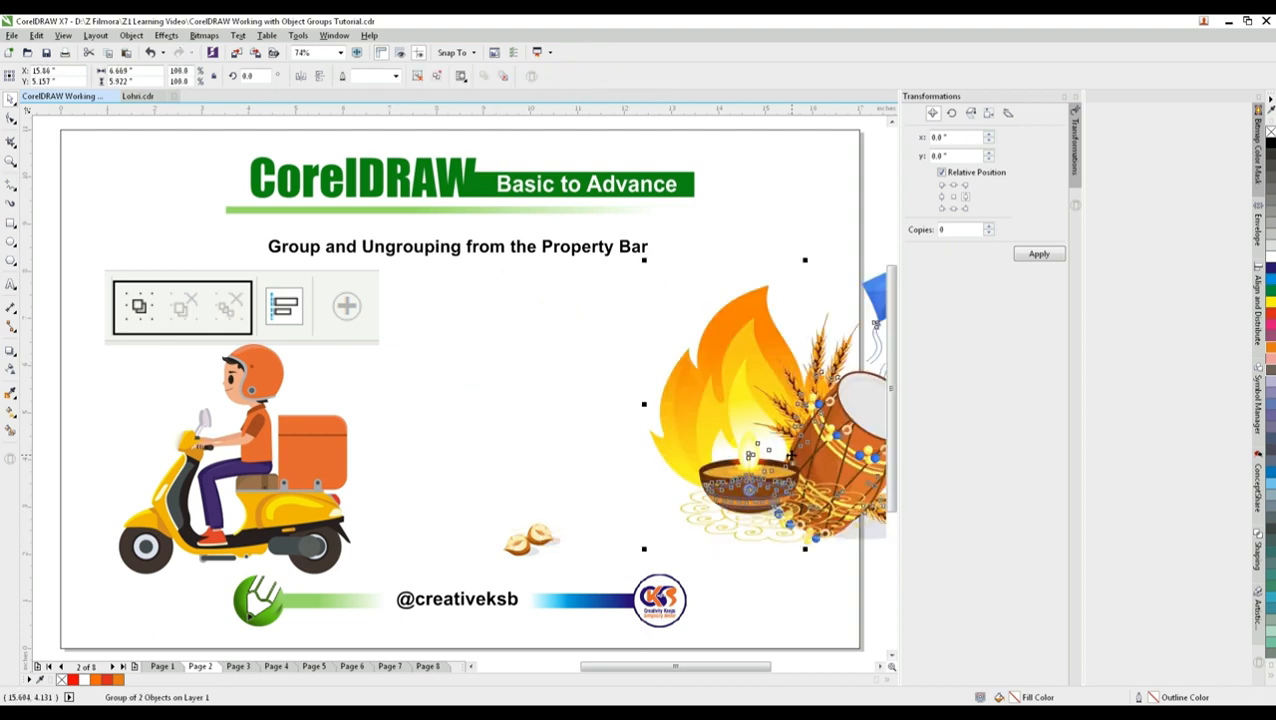
key("ctrl+z")
Step: Group the nuts with the rest of the page 2 artwork and test-move the whole group, undoing the move
left_click(517, 556)
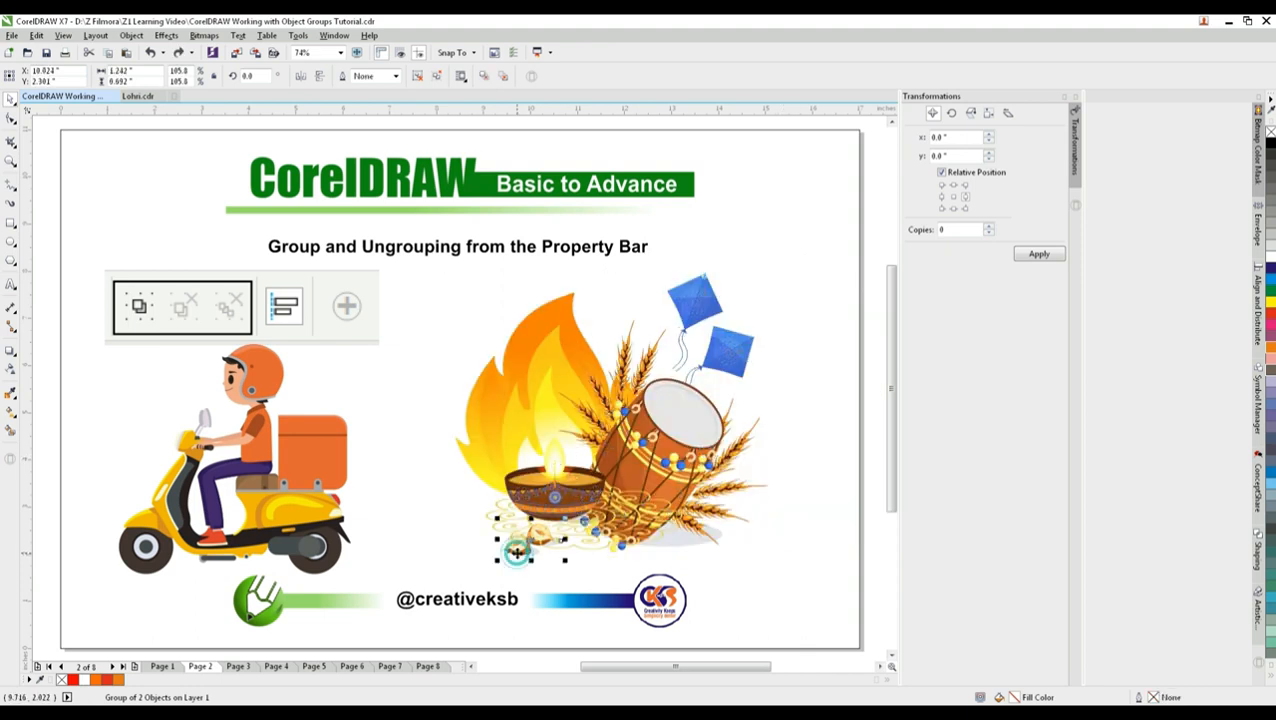
left_click(631, 412, "shift")
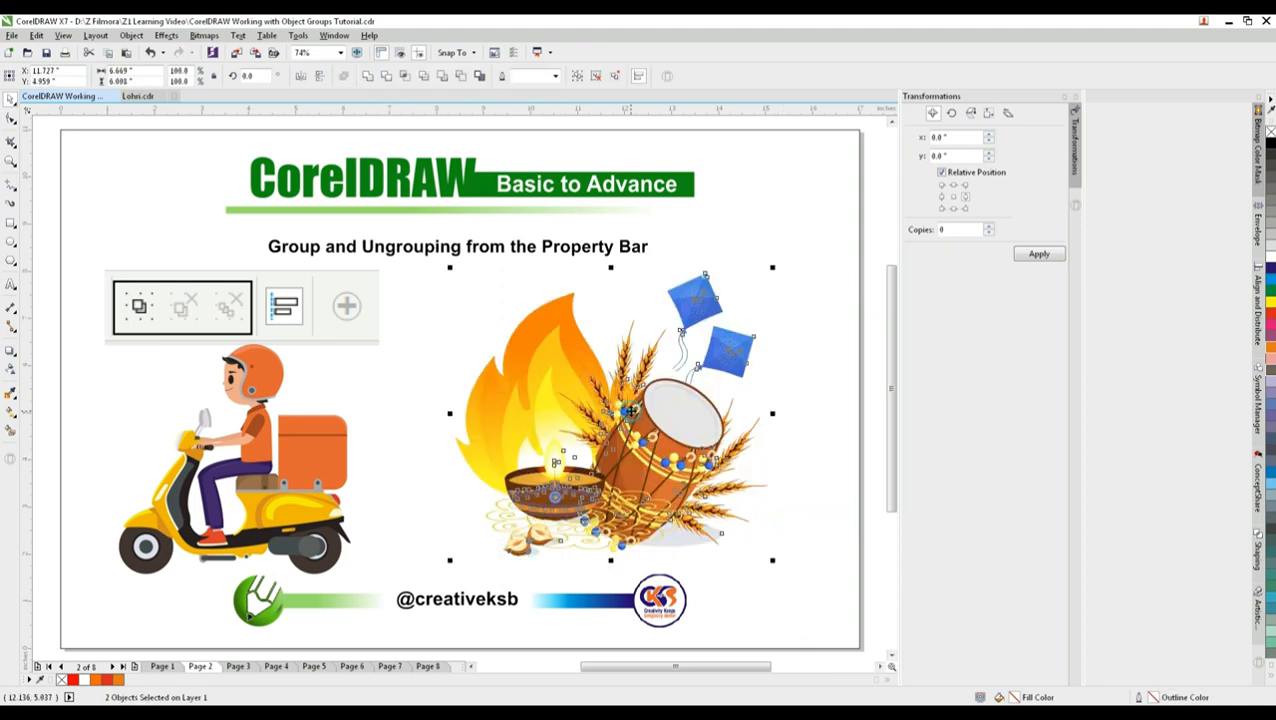
left_click(577, 76)
left_click_drag(575, 430, 733, 428)
key("ctrl+z")
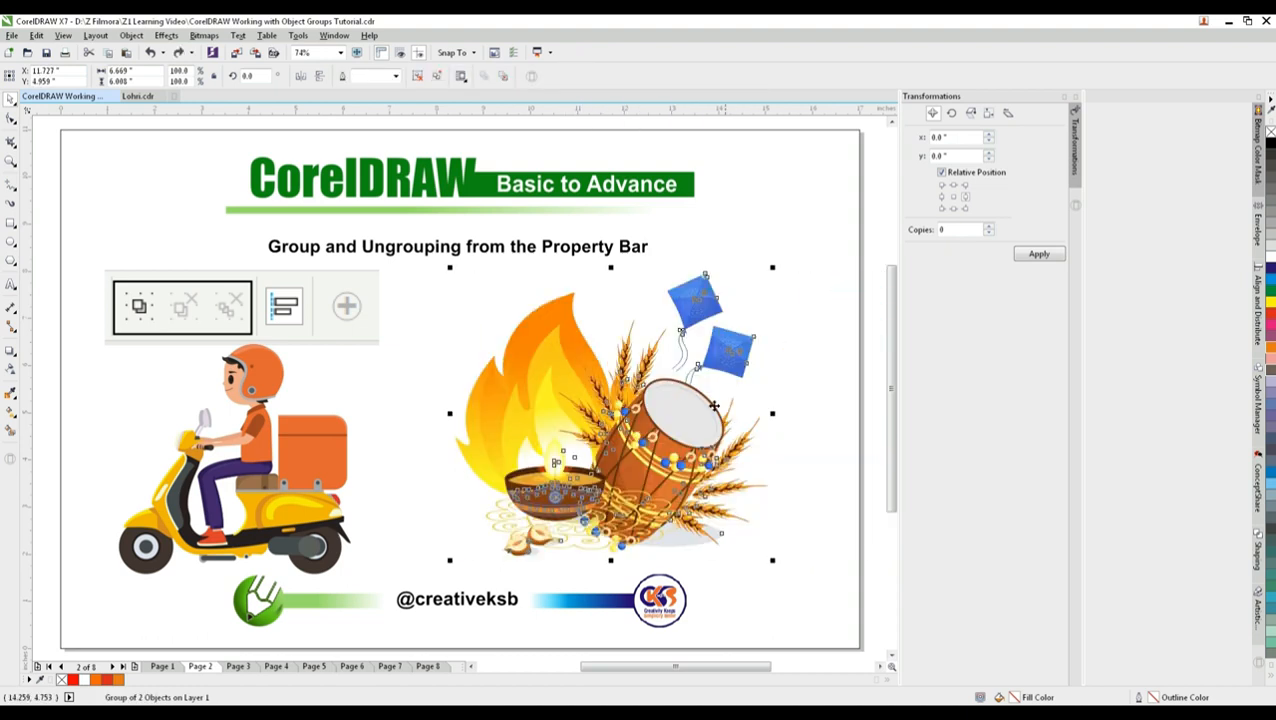
Step: Go to page 1 and test-move the Grouped Objects artwork as one unit, undoing the move
left_click(170, 666)
left_click(432, 463)
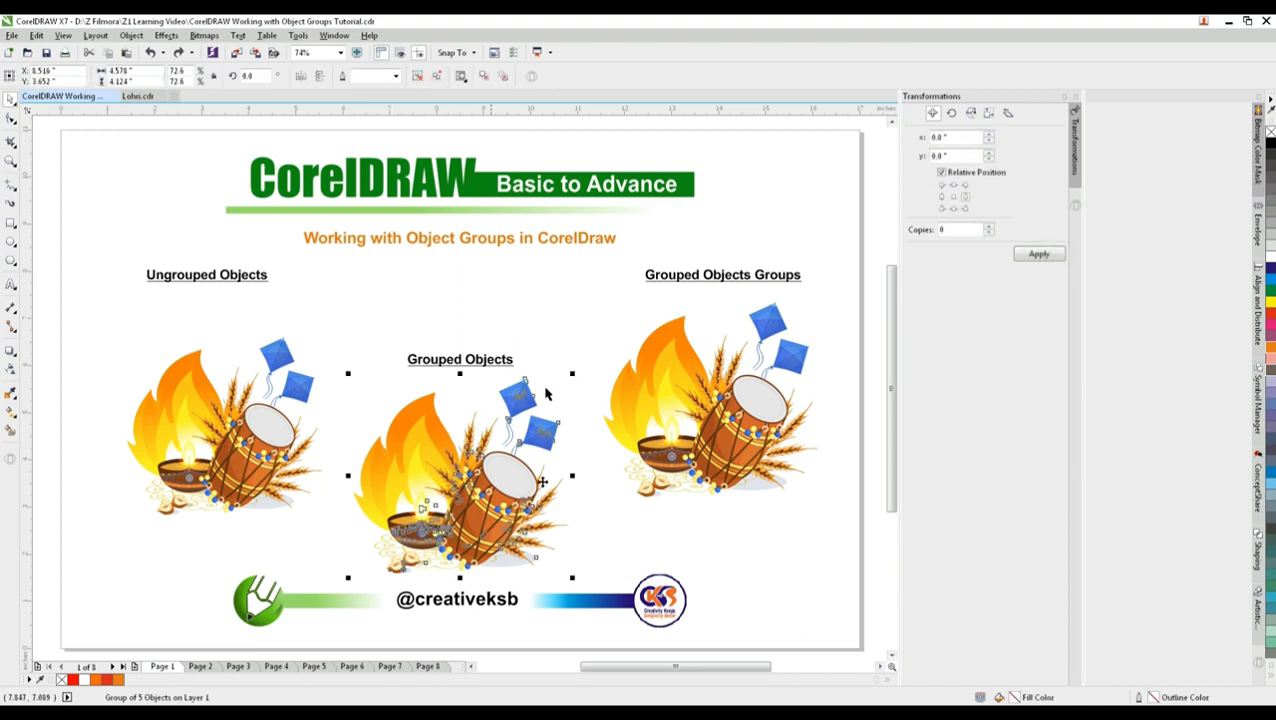
left_click_drag(510, 520, 228, 607)
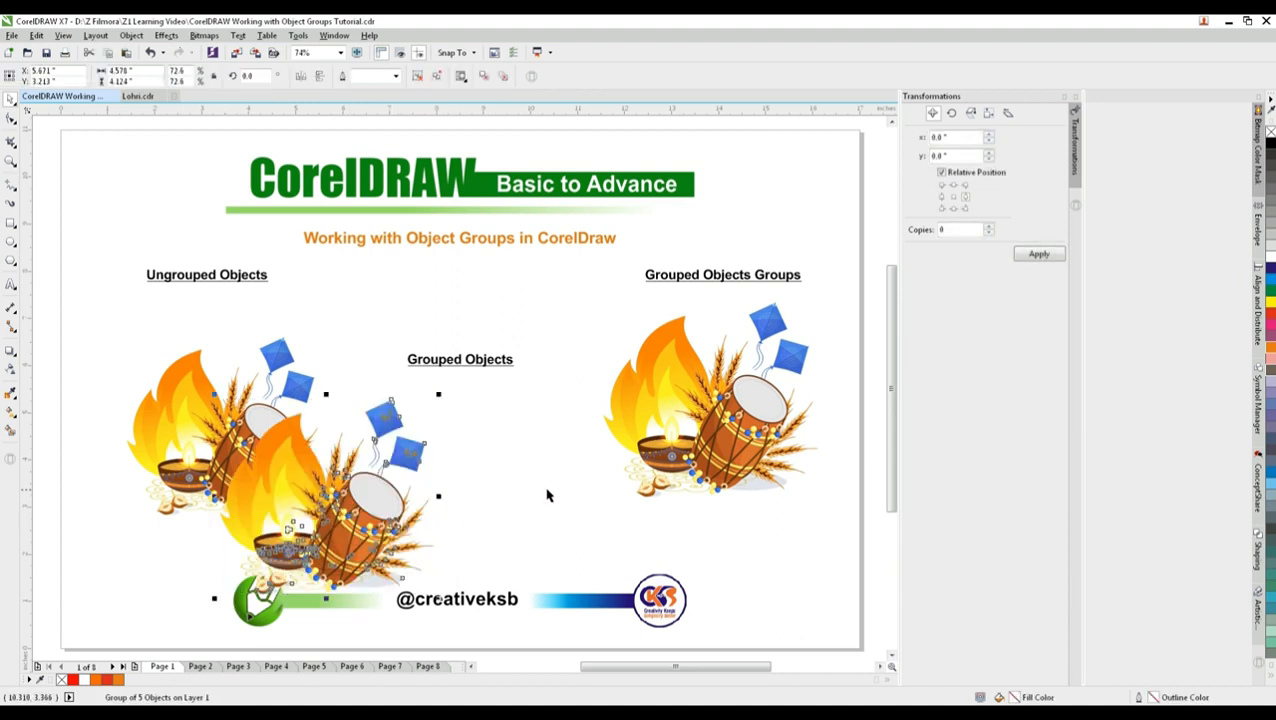
key("ctrl+z")
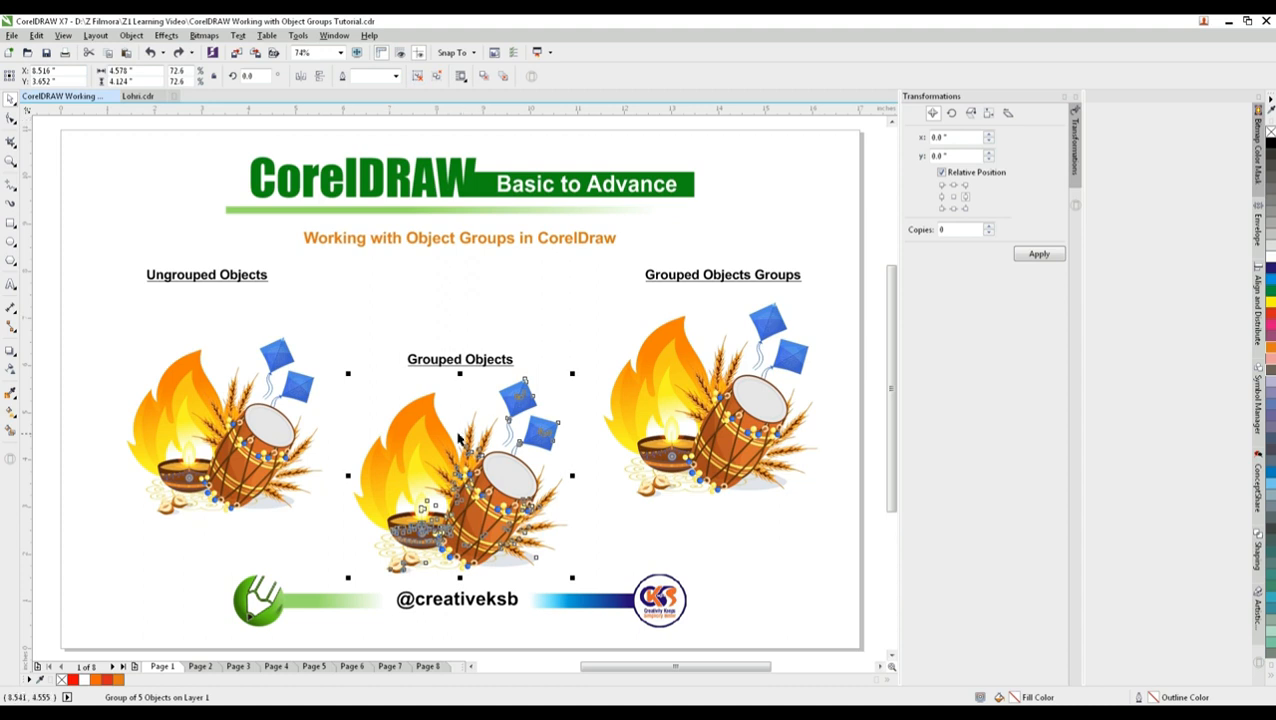
Step: Ungroup the Grouped Objects artwork by one level and test-move its flame, kites and oil lamp, undoing each move
left_click(417, 80)
left_click(413, 334)
mouse_move(481, 501)
left_mouse_down()
mouse_move(591, 511)
mouse_move(478, 515)
left_mouse_up()
left_click_drag(410, 420, 334, 417)
key("ctrl+z")
left_click_drag(527, 393, 577, 351)
key("ctrl+z")
left_click_drag(425, 529, 356, 554)
key("ctrl+z")
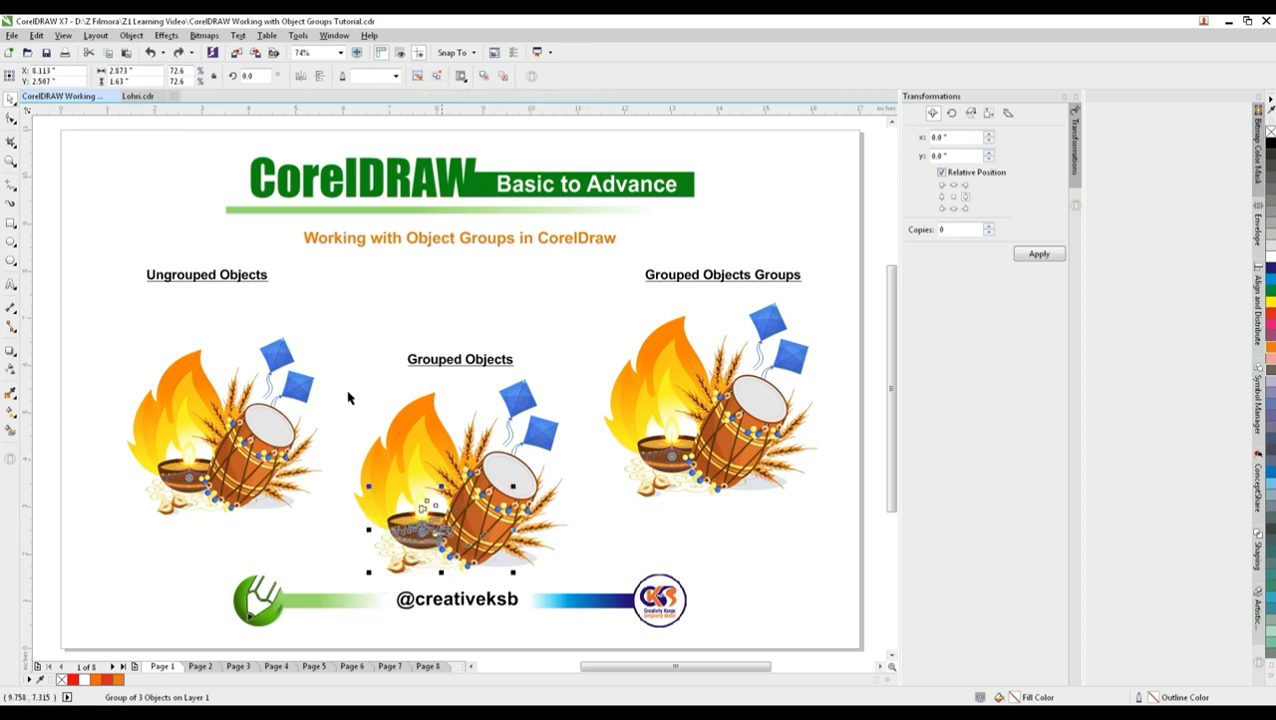
Step: Select the Grouped Objects artwork with its heading and break it into individual objects with Ungroup All Objects
left_click_drag(337, 300, 591, 594)
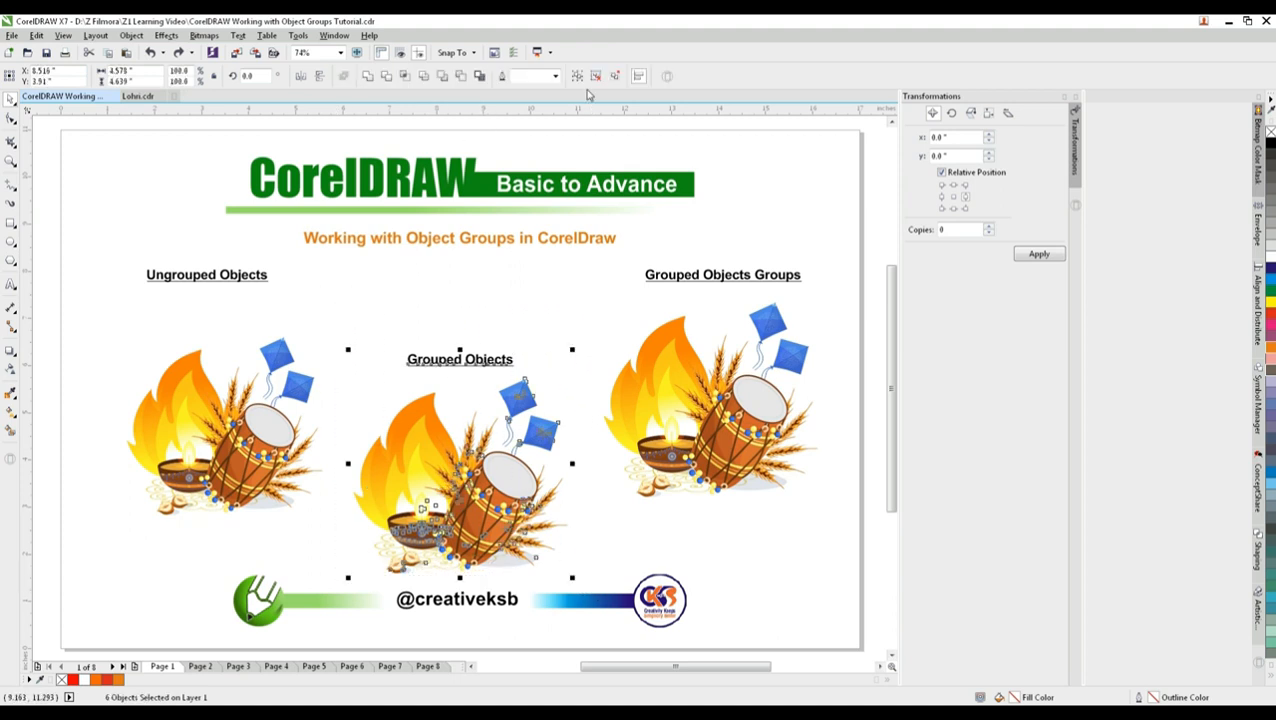
left_click(615, 78)
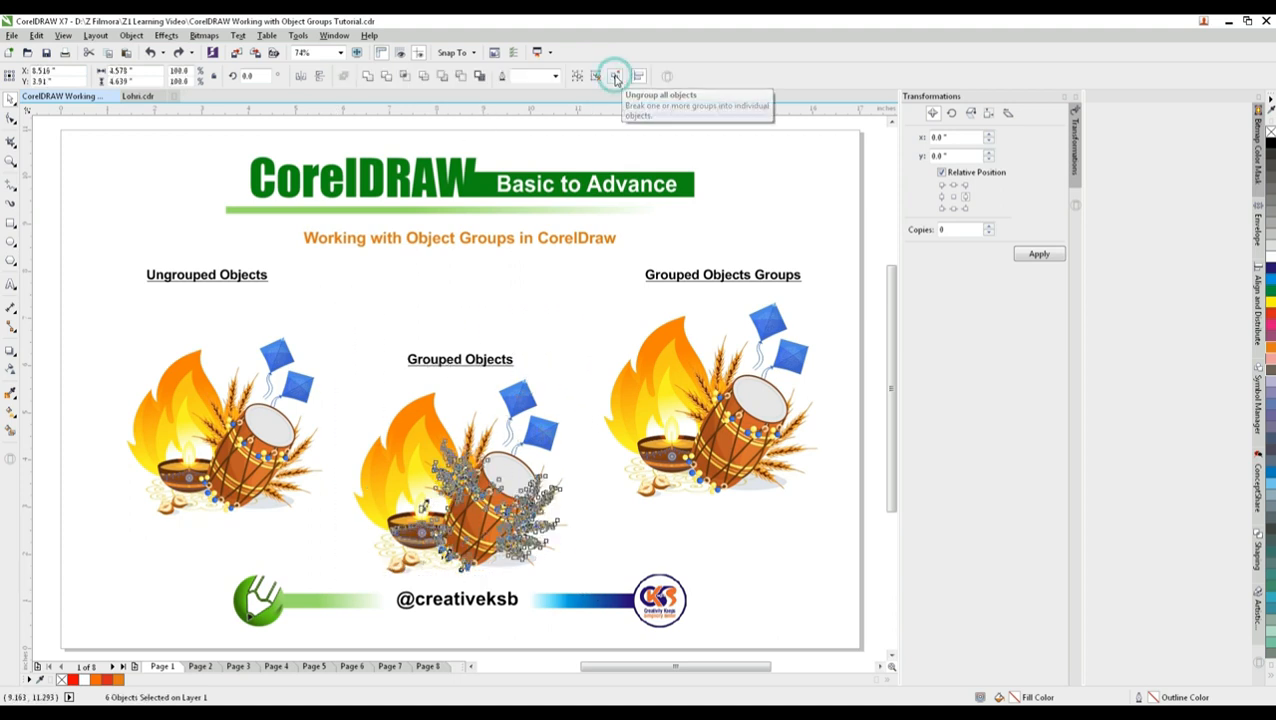
left_click(507, 295)
left_click(469, 440)
Step: Move individual flame, kite and drum curves apart in the fully ungrouped artwork on page 1
left_click_drag(431, 408, 338, 404)
left_click_drag(349, 491, 349, 491)
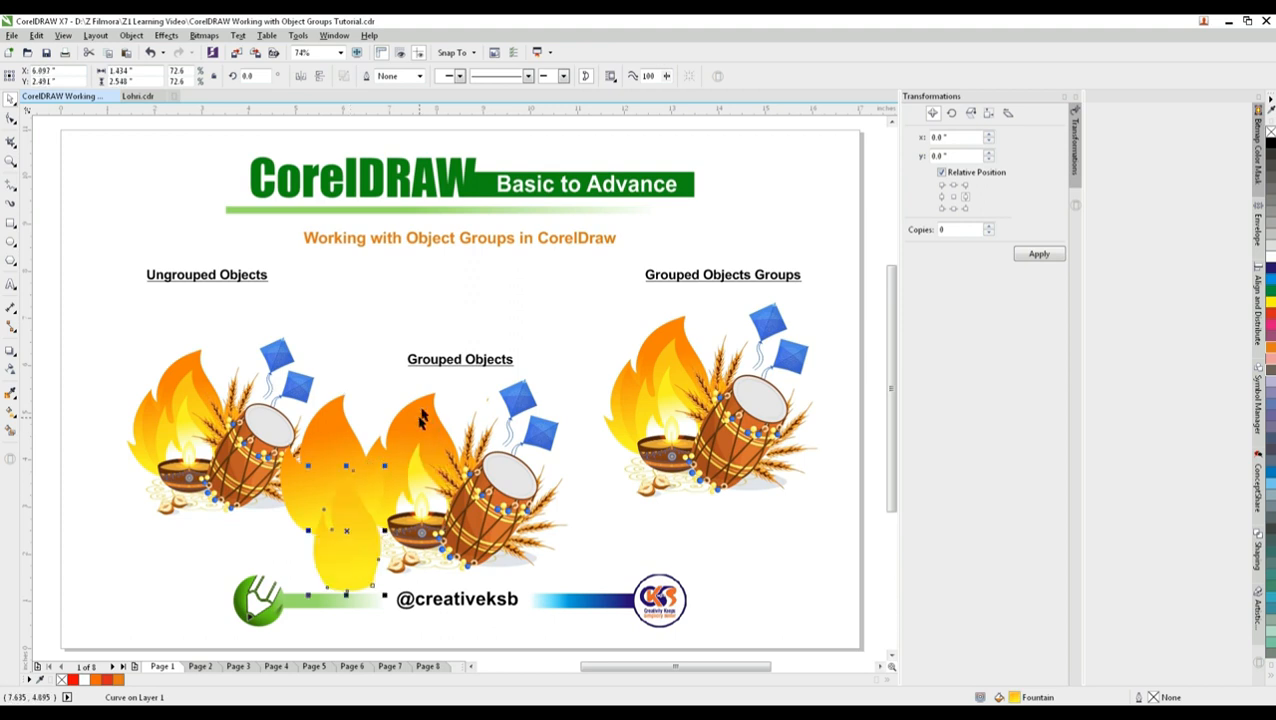
left_click_drag(421, 419, 424, 339)
left_click_drag(521, 393, 564, 347)
left_click_drag(489, 430, 510, 449)
left_click_drag(528, 402, 555, 374)
left_click_drag(537, 447, 577, 425)
left_click_drag(508, 478, 552, 473)
left_click_drag(481, 524, 540, 508)
Step: Undo the curve moves and the full ungrouping, and select the drum group in the Grouped Objects artwork
key("ctrl+z")
key("ctrl+z")
key("ctrl+z")
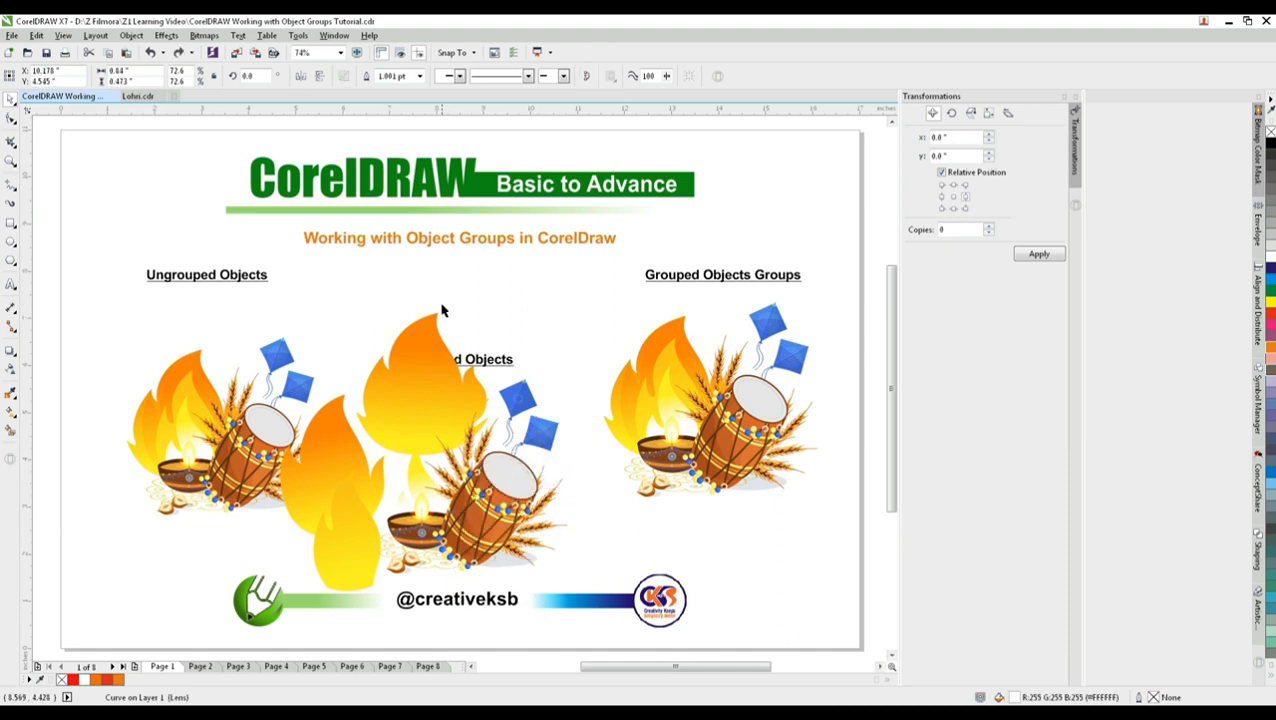
key("ctrl+z")
key("ctrl+z")
key("ctrl+z")
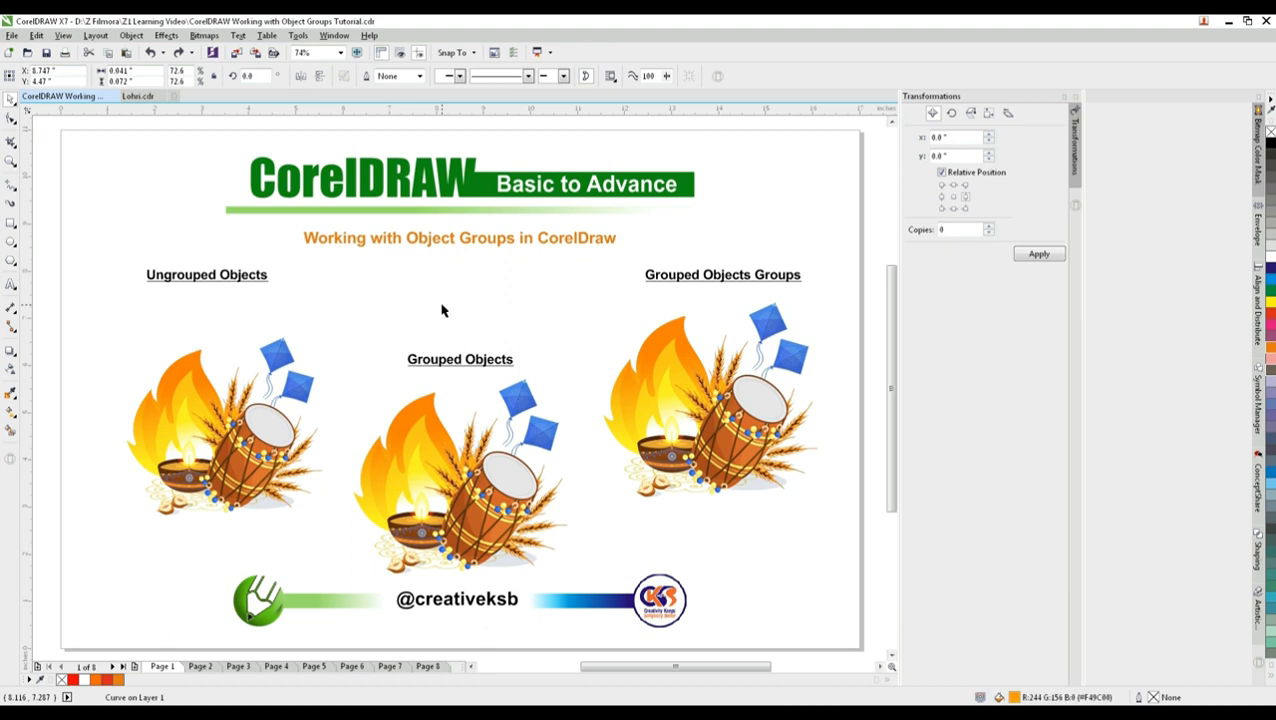
left_click(525, 308)
left_click(465, 437)
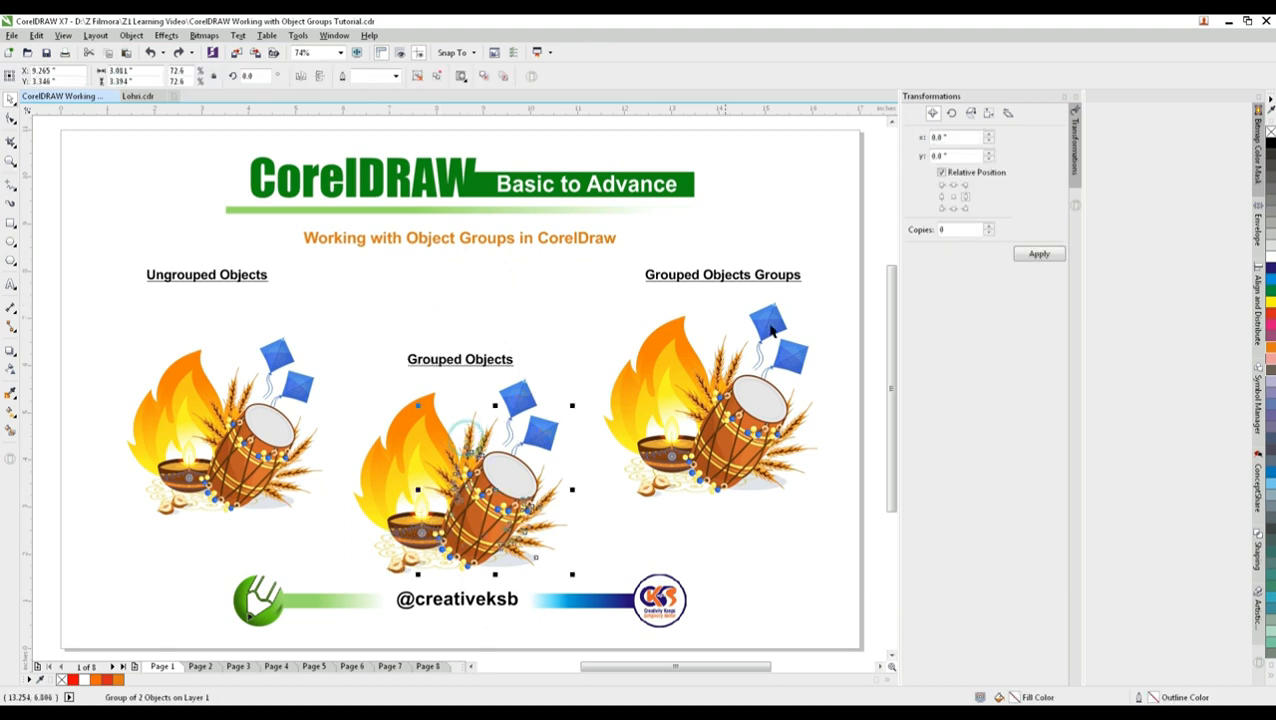
Step: Ungroup the Grouped Objects Groups artwork by one level and test-move its drum, oil lamp and flame, undoing each move
left_click(758, 415)
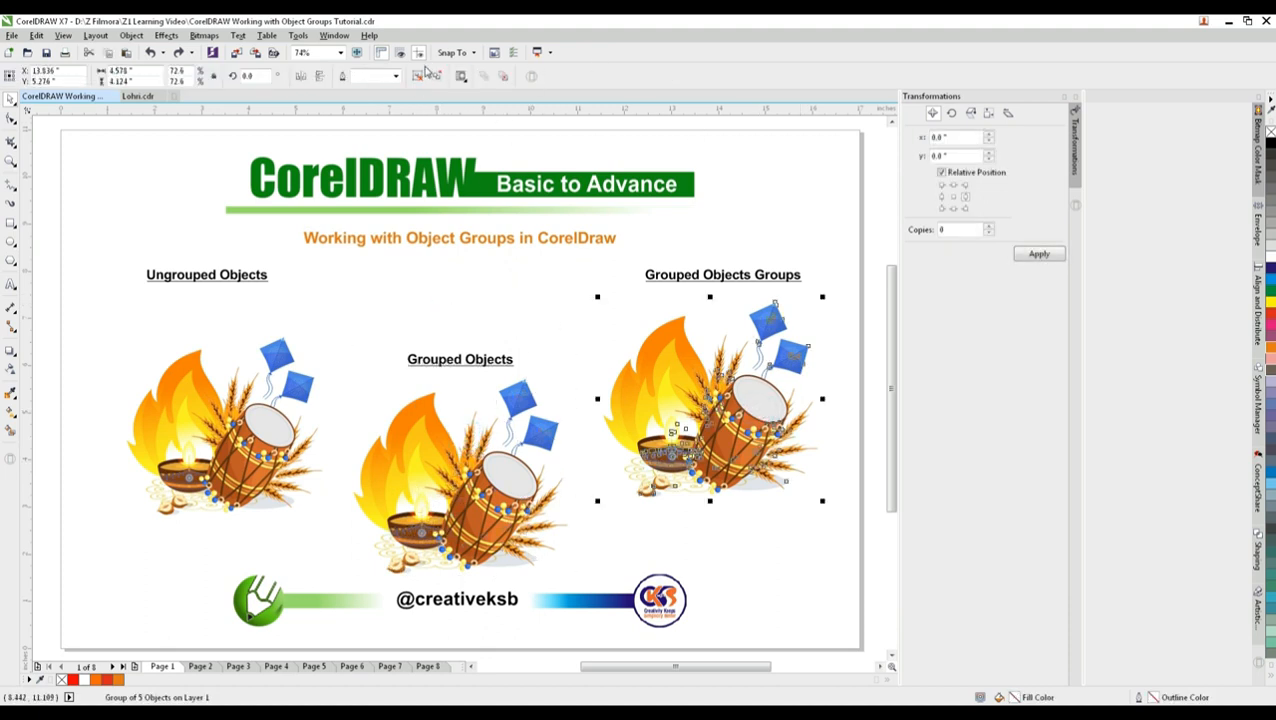
left_click(419, 76)
left_click_drag(734, 420, 800, 540)
key("ctrl+z")
left_click_drag(657, 458, 520, 504)
key("ctrl+z")
left_click_drag(665, 342, 553, 314)
key("ctrl+z")
Step: Test-move the kites and the floor decoration of the Grouped Objects Groups artwork, undoing both moves and the ungrouping
left_click_drag(785, 319, 856, 296)
key("ctrl+z")
left_click_drag(655, 488, 586, 536)
key("ctrl+z")
key("ctrl+z")
Step: Ungroup the Grouped Objects Groups artwork by two levels and test-move the drum together with its wheat, undoing the move
left_click(853, 458)
left_click(742, 406)
left_click(419, 79)
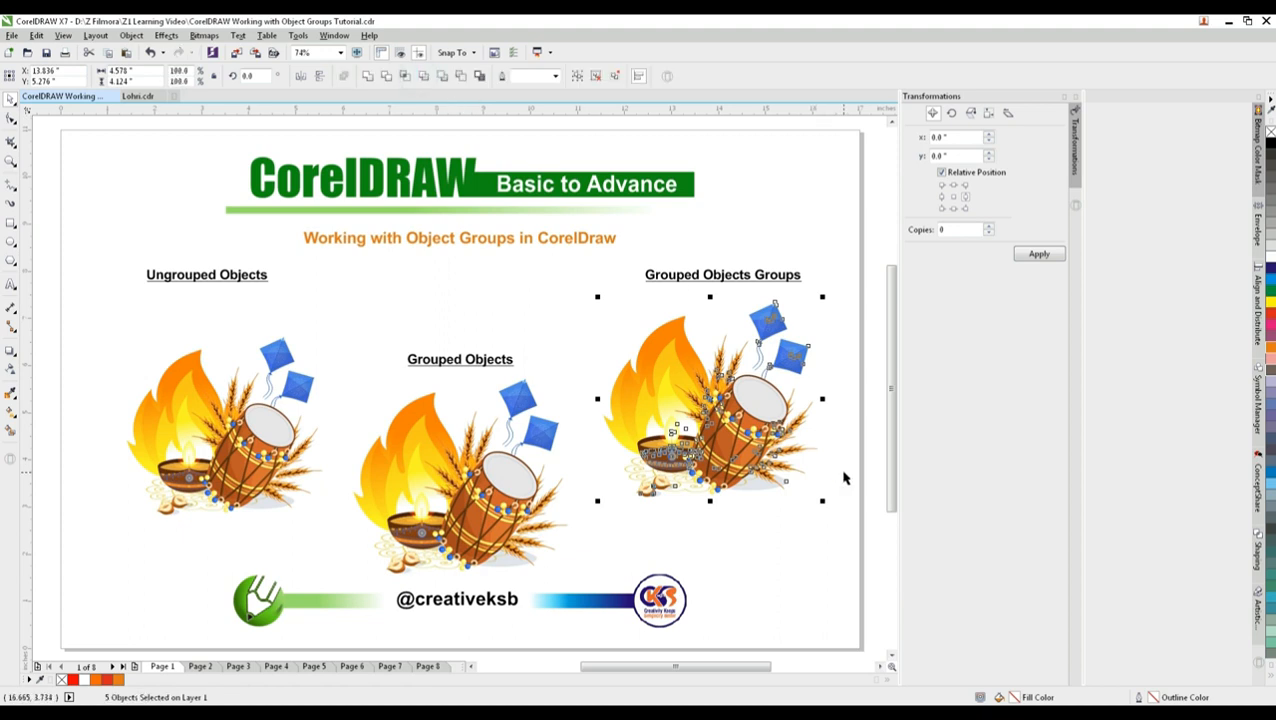
left_click(597, 77)
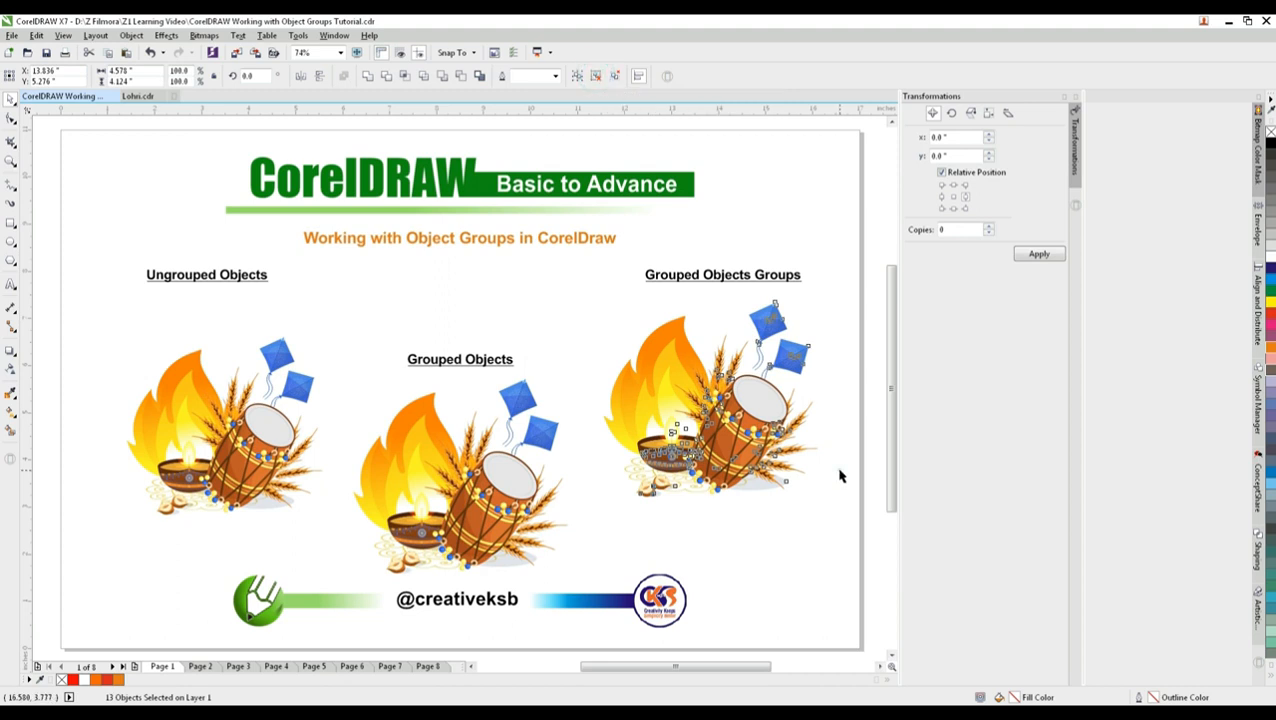
left_click_drag(740, 432, 823, 550)
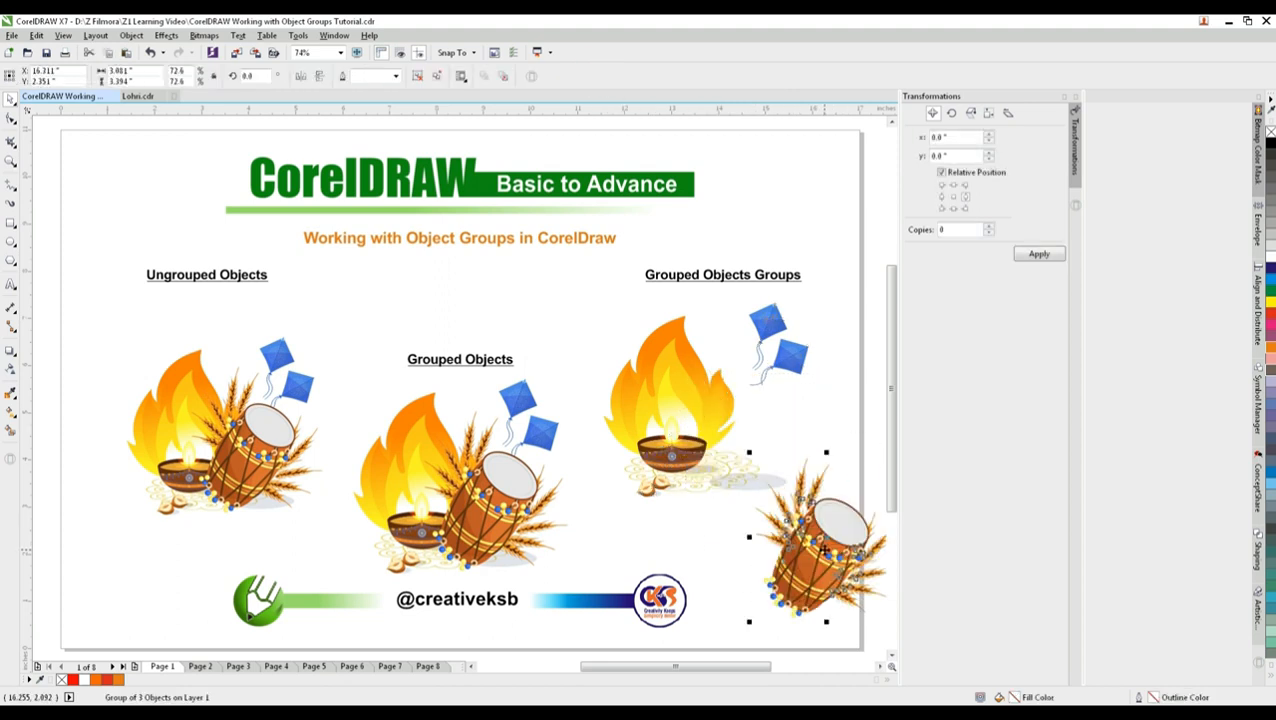
key("ctrl+z")
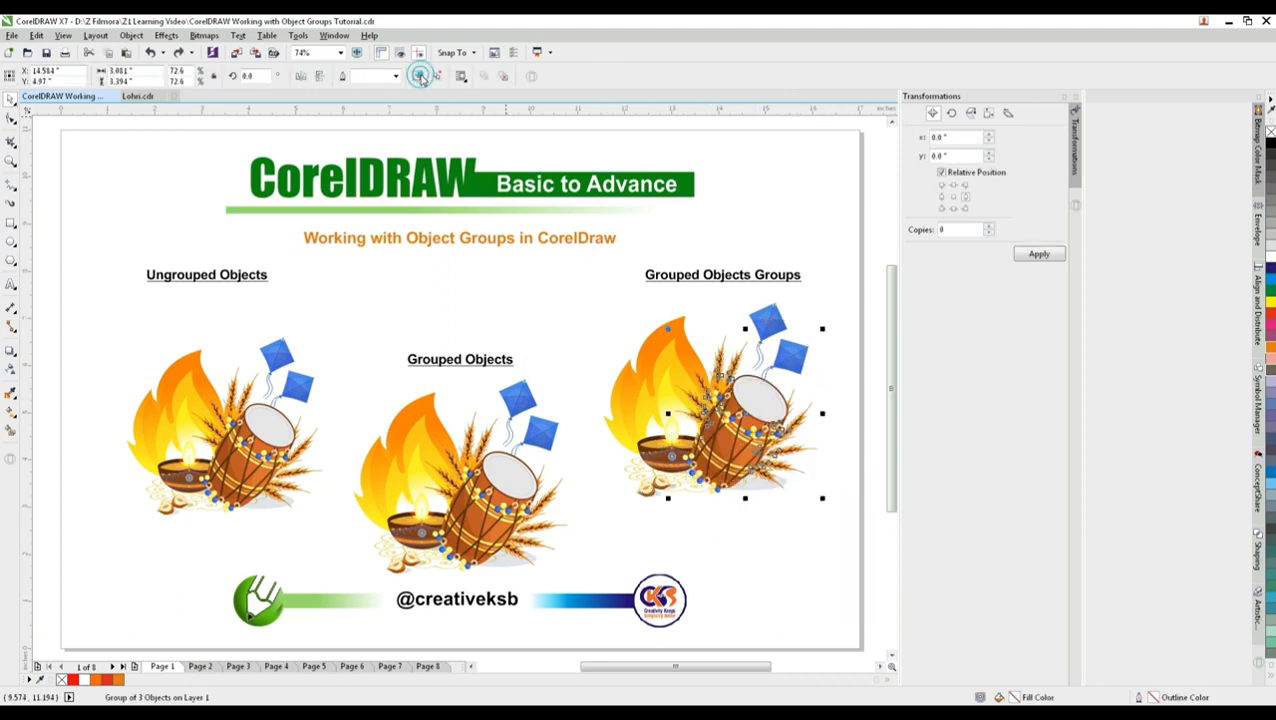
Step: Ungroup the drum and wheat group and test-move the drum and each wheat bunch separately, undoing each move
left_click(832, 521)
left_click_drag(739, 435, 802, 545)
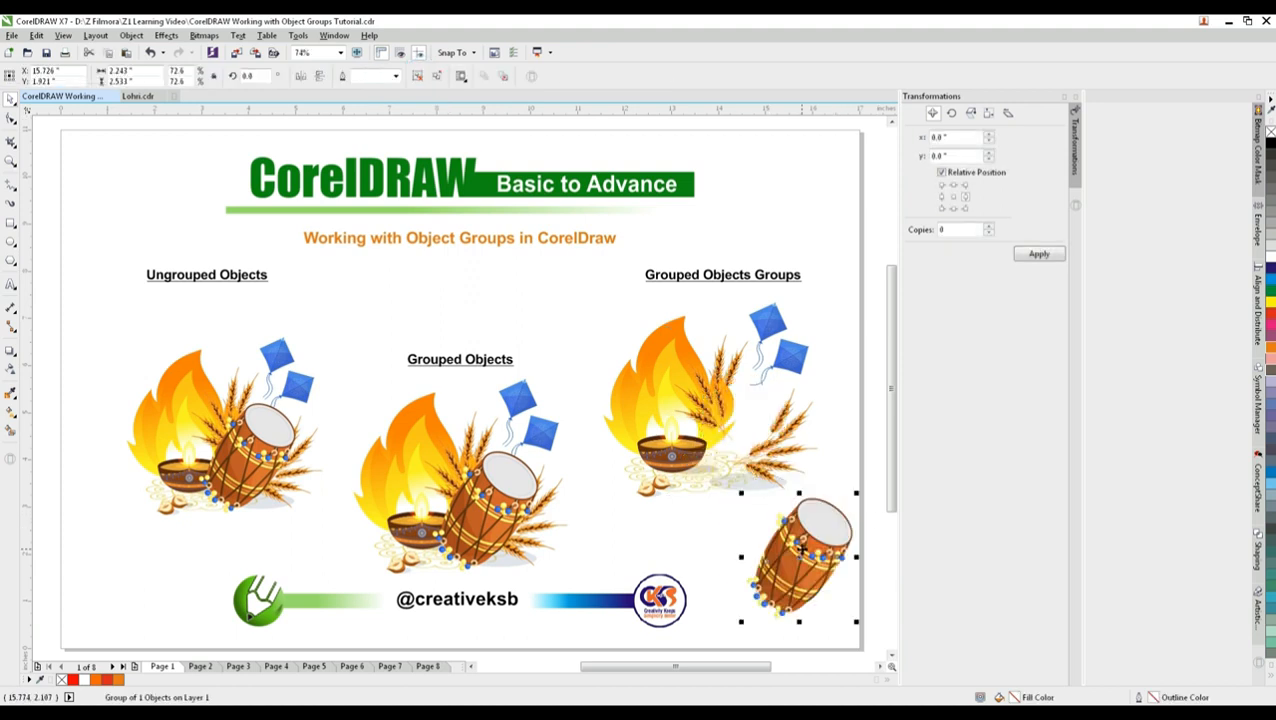
key("ctrl+z")
left_click_drag(795, 450, 855, 545)
key("ctrl+z")
left_click_drag(727, 370, 648, 292)
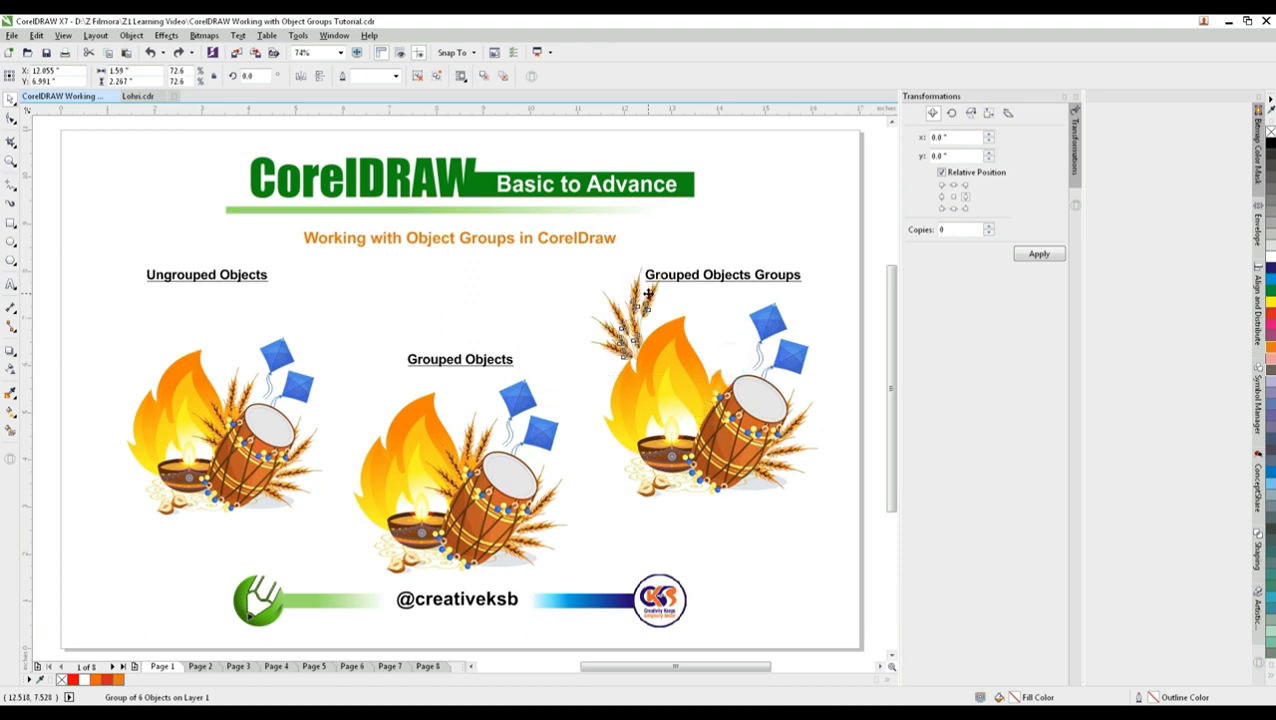
key("ctrl+z")
Step: Test-move the two kites one at a time, undoing each move, and clear the selection
left_click_drag(794, 354, 864, 365)
key("ctrl+z")
left_click_drag(767, 318, 832, 307)
key("ctrl+z")
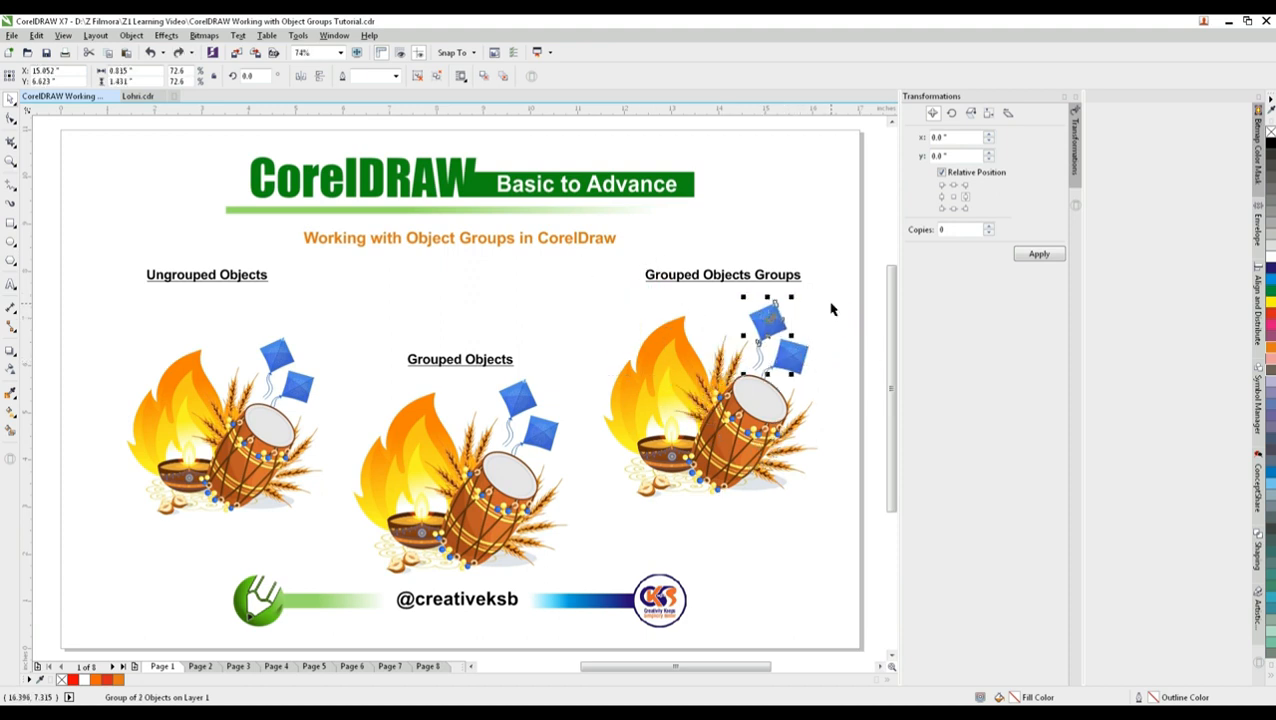
left_click(856, 305)
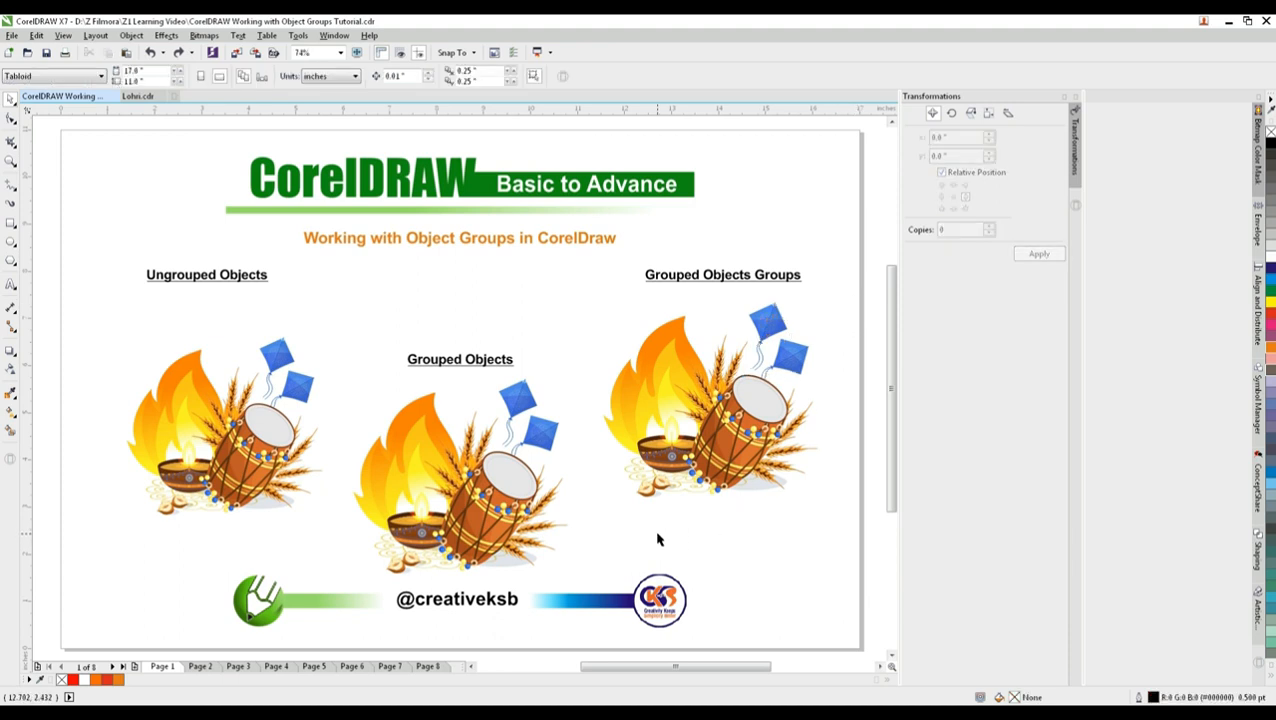
Step: Go to page 2 and break the delivery scooter illustration into individual objects with Ungroup All Objects
left_click(208, 667)
left_click(630, 425)
left_click(266, 456)
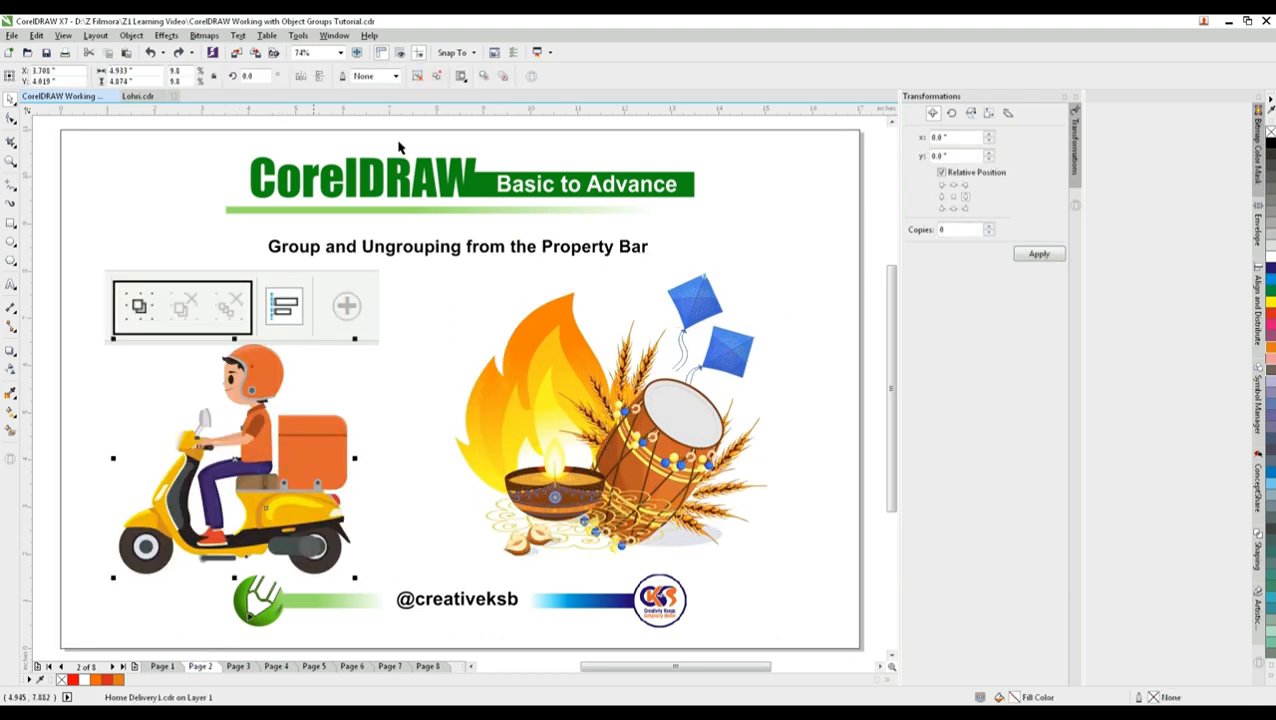
left_click(439, 83)
left_click(80, 460)
Step: Move individual pieces of the scooter, delivery box and rider apart on page 2
left_click_drag(147, 554, 150, 585)
left_click_drag(146, 527, 121, 545)
left_click_drag(176, 499, 136, 521)
left_click_drag(247, 456, 315, 453)
left_click_drag(288, 512, 321, 552)
left_click_drag(313, 452, 373, 413)
left_click(320, 492)
left_click_drag(182, 550, 224, 490)
left_click_drag(230, 394, 183, 401)
Step: Ungroup the festival artwork on page 3 by two levels, then regroup all its objects and move the group down and to the right
left_click(250, 667)
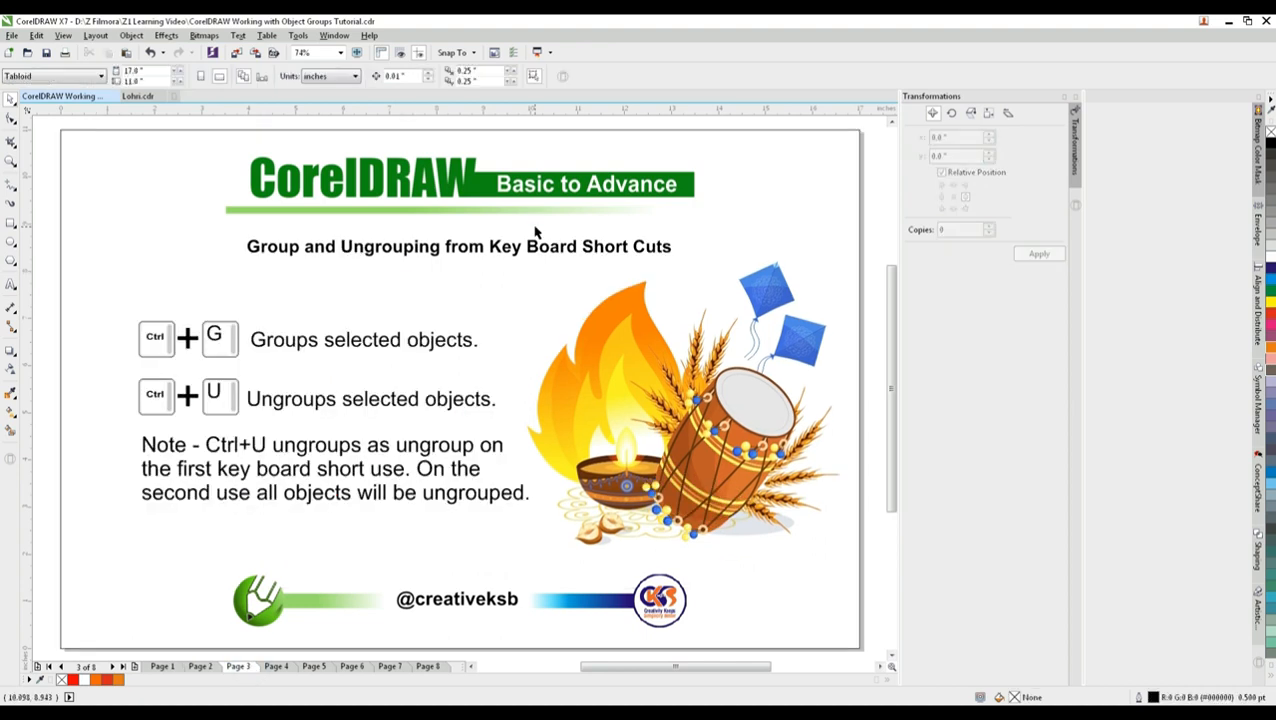
left_click(666, 378)
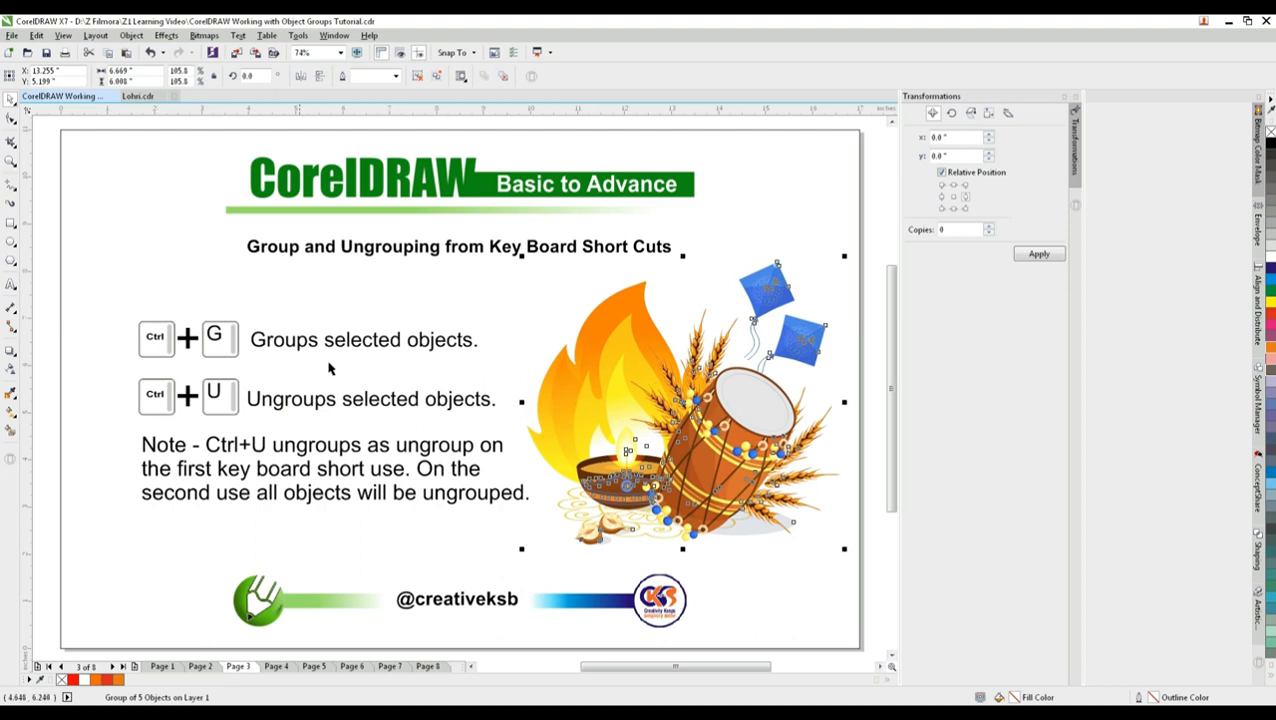
left_click(428, 78)
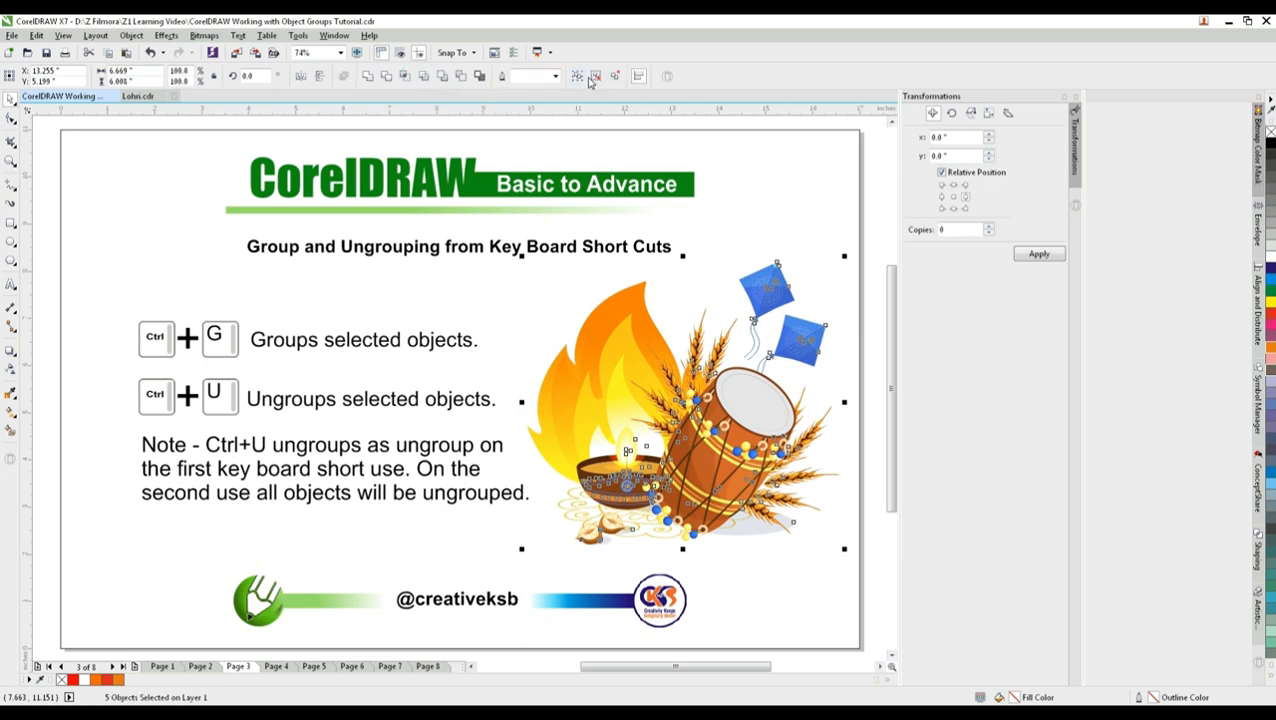
left_click(595, 77)
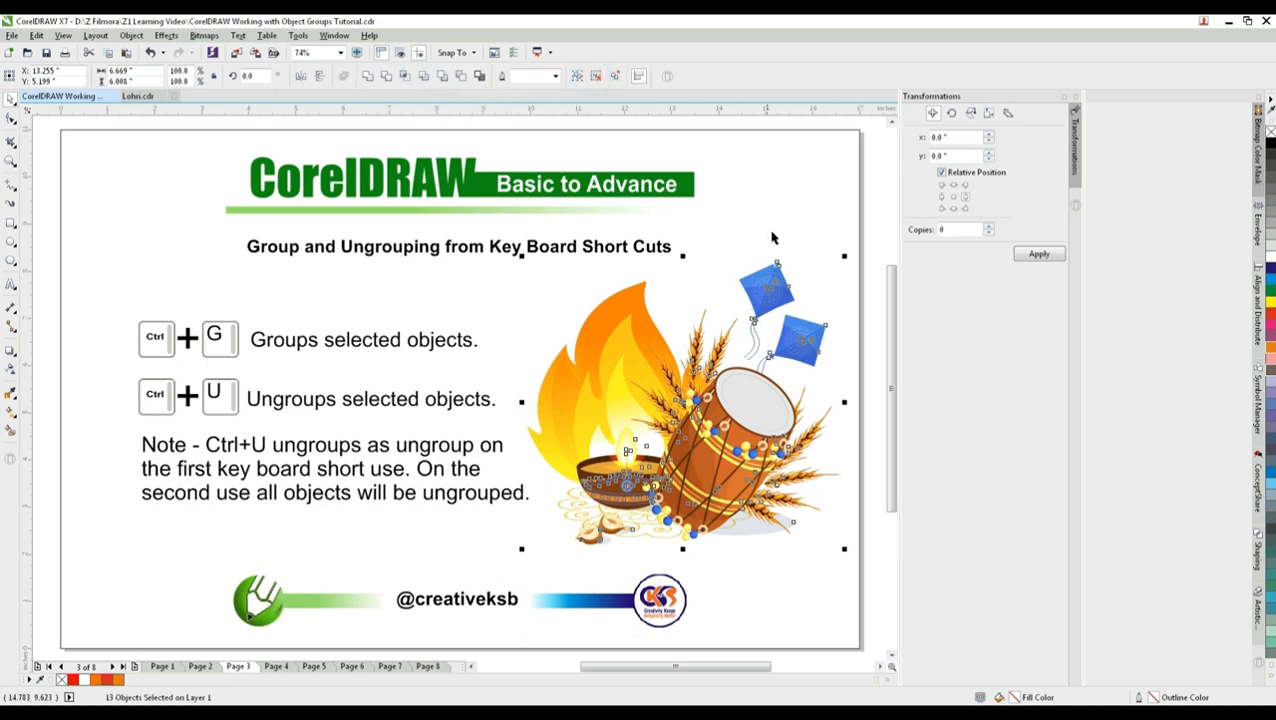
left_click(576, 77)
left_click_drag(732, 446, 807, 515)
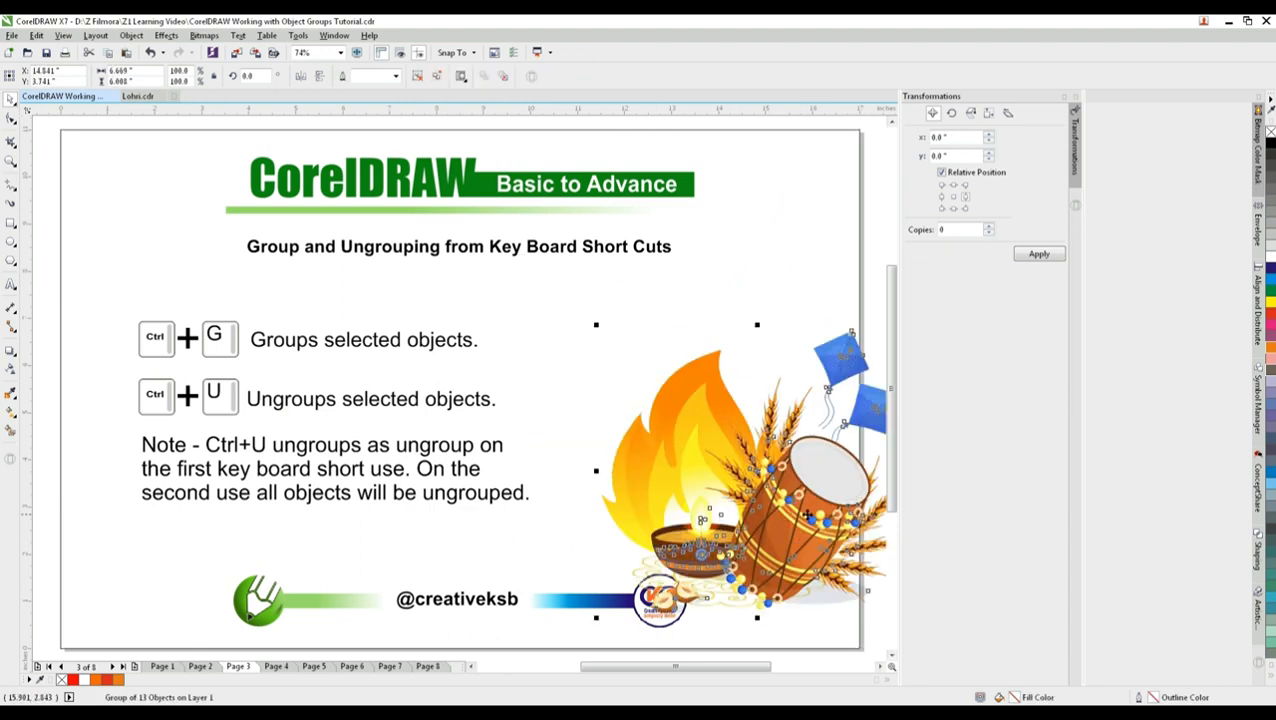
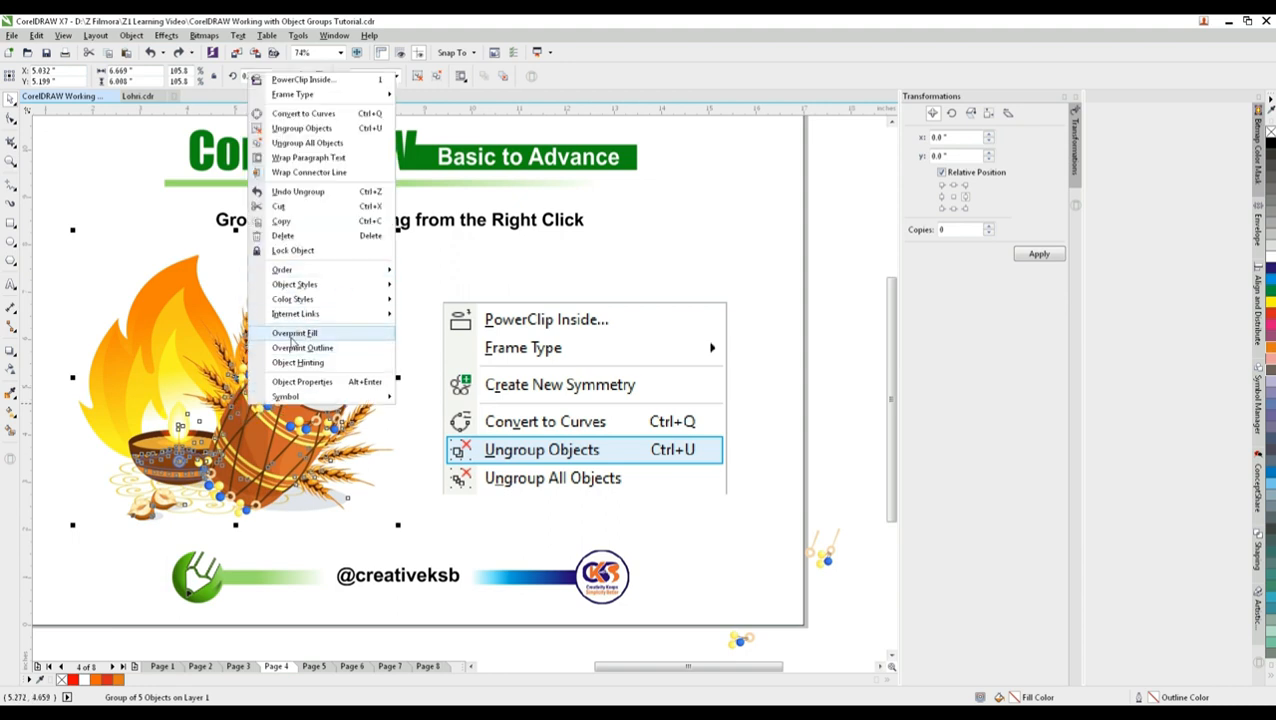
Step: Ungroup the festival artwork on page 4 by one level and test-move its drum group, undoing the move
left_click(338, 133)
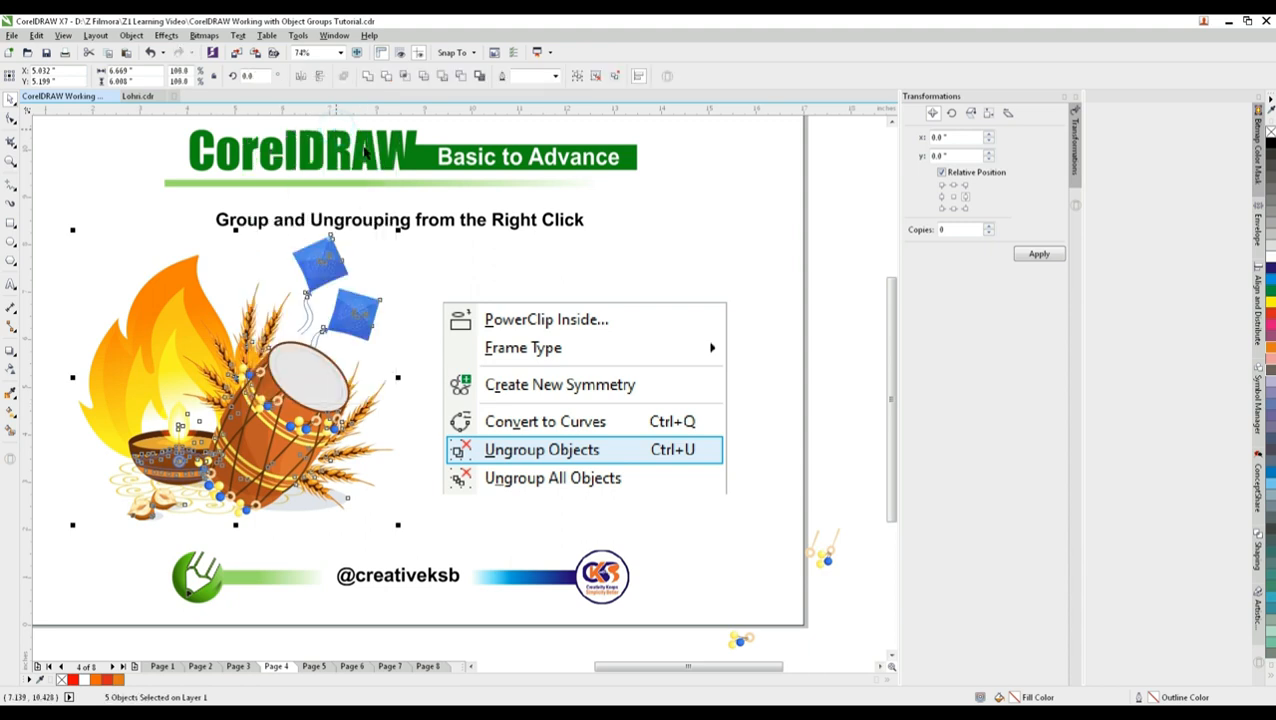
left_click_drag(297, 420, 399, 424)
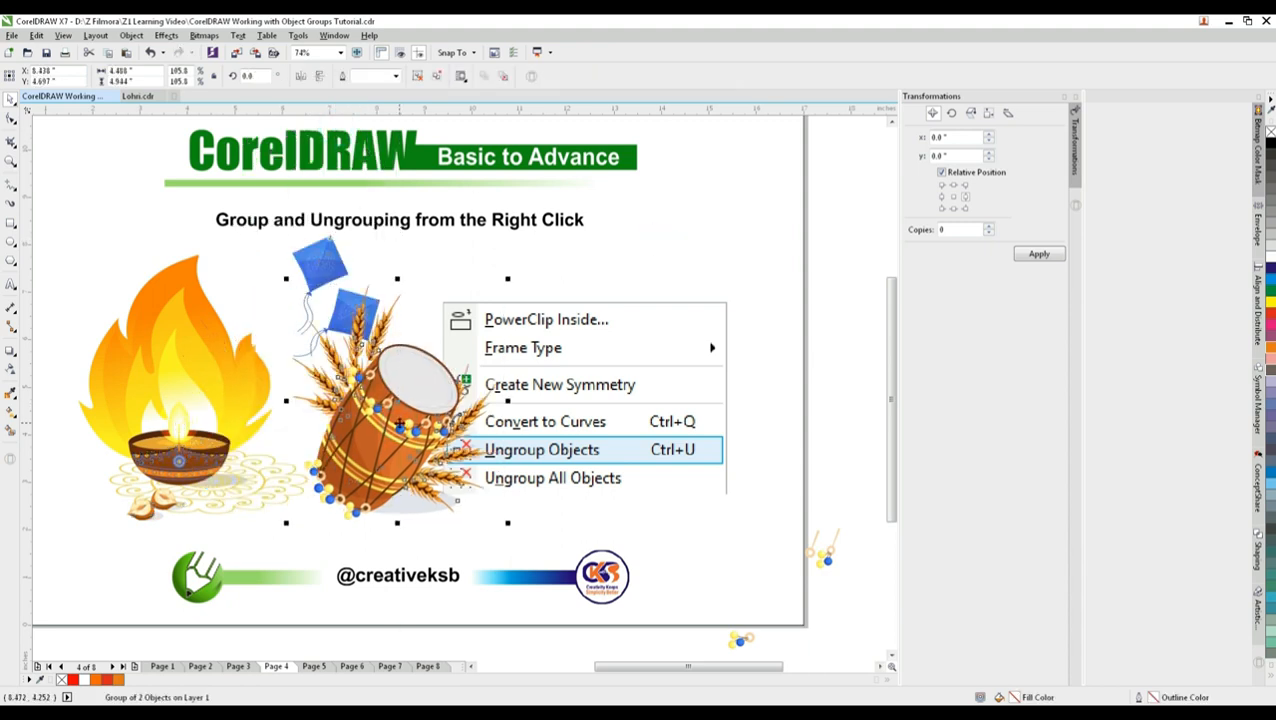
key("ctrl+z")
Step: Break the page 4 drum group apart with Ungroup All Objects and select individual curves around the wheat
right_click(256, 380)
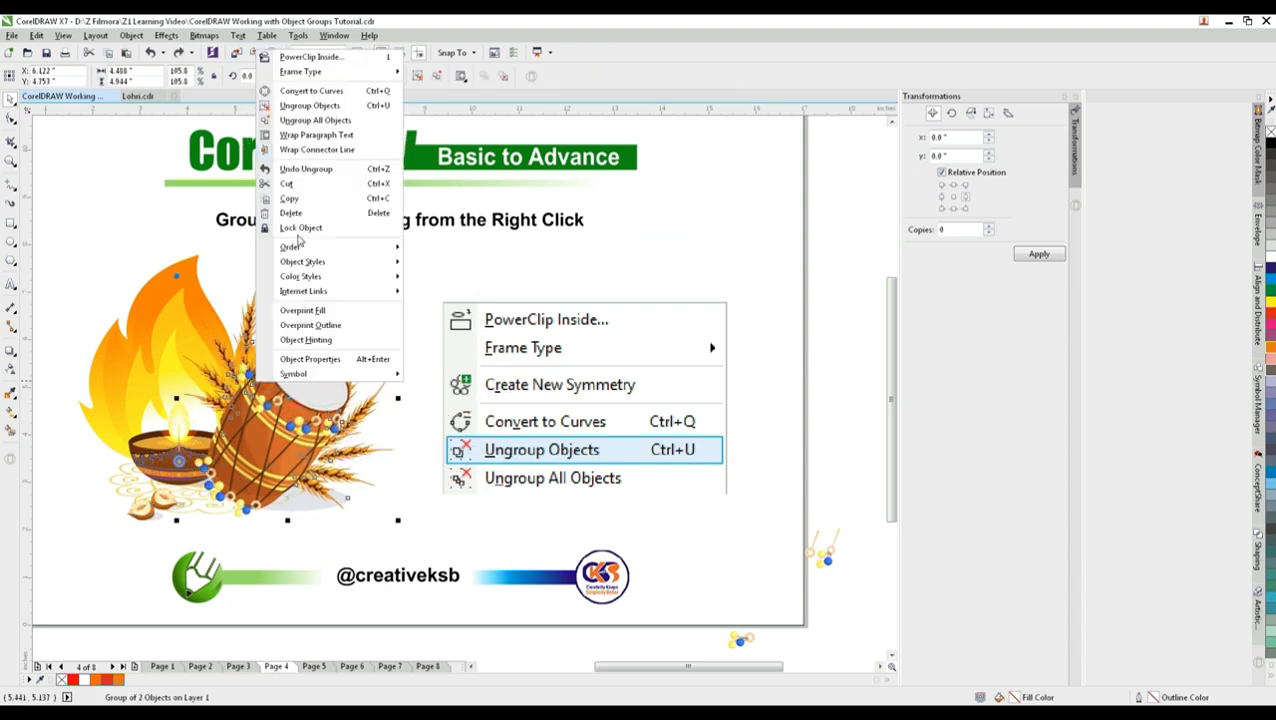
left_click(332, 121)
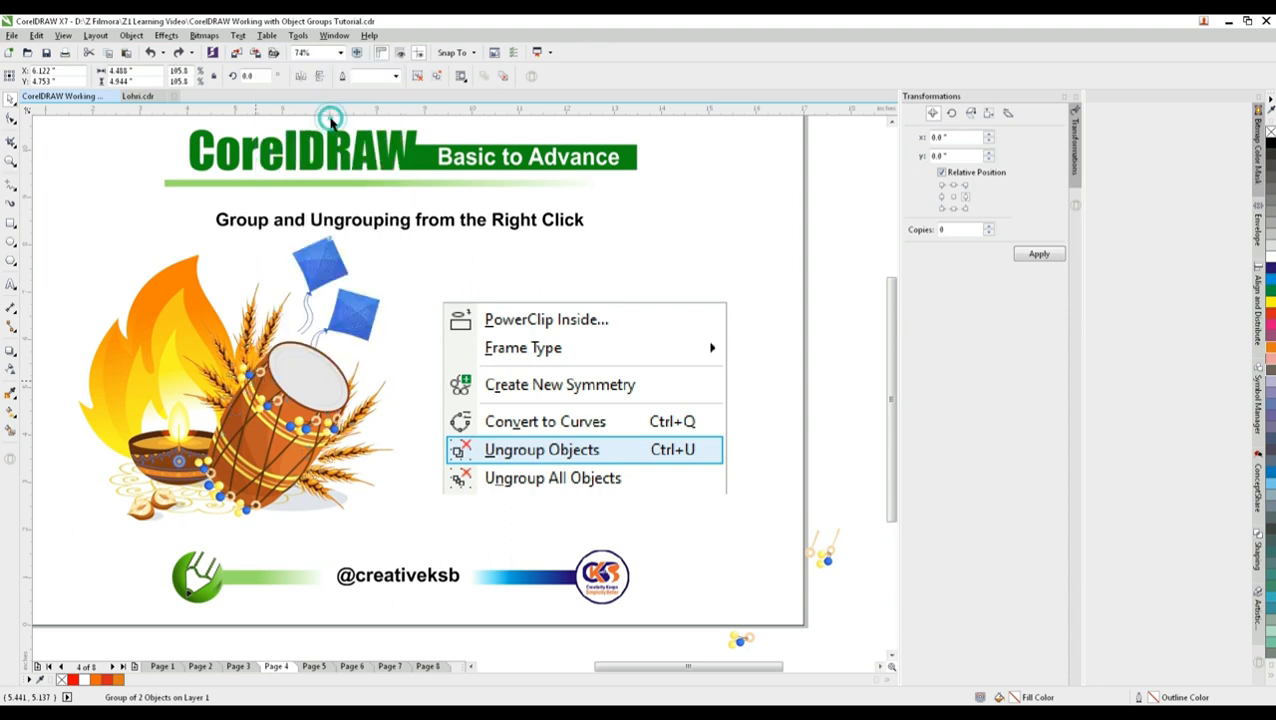
left_click(265, 600)
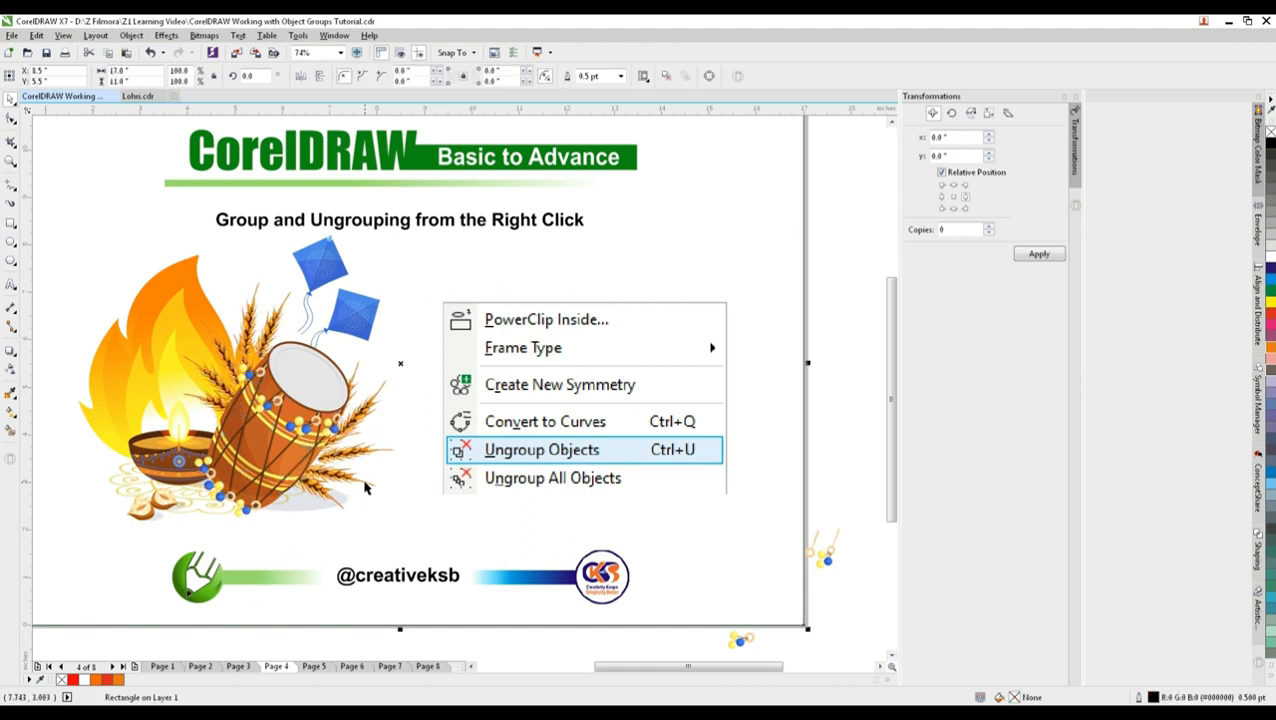
left_click(360, 468)
left_click(342, 456)
left_click(331, 464)
left_click(319, 491)
left_click(338, 504)
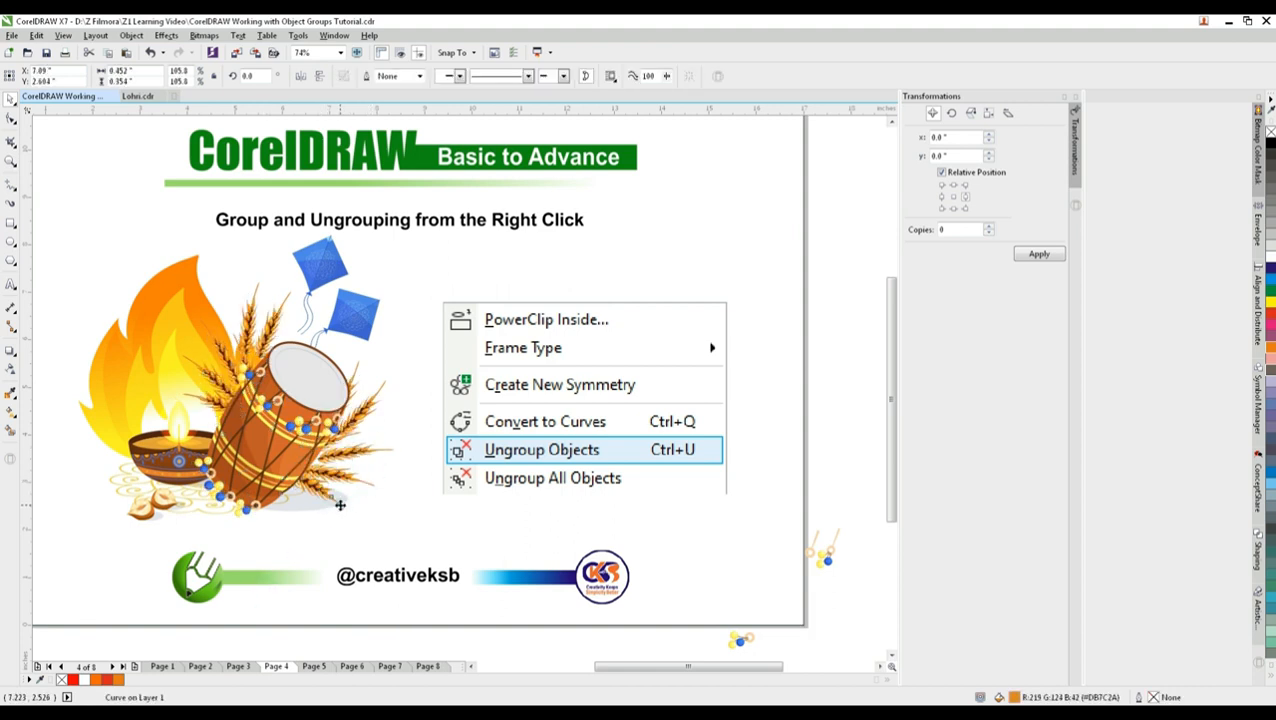
Step: Undo the drum's ungrouping and test-move the drum and flame groups, undoing each move
left_click(36, 35)
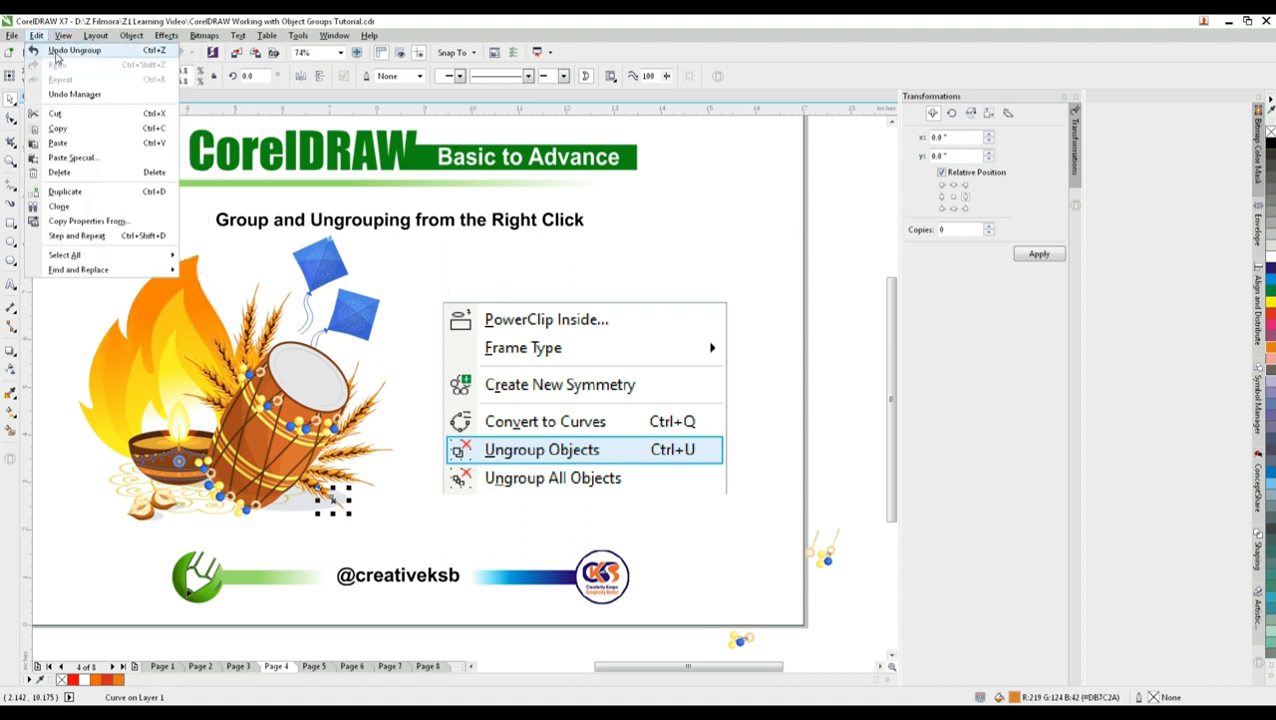
left_click(68, 50)
left_click_drag(270, 411, 347, 413)
key("ctrl+z")
left_click_drag(172, 318, 78, 304)
key("ctrl+z")
Step: Select the flame together with the kites on page 4 and group them with Group Objects
right_click(166, 307)
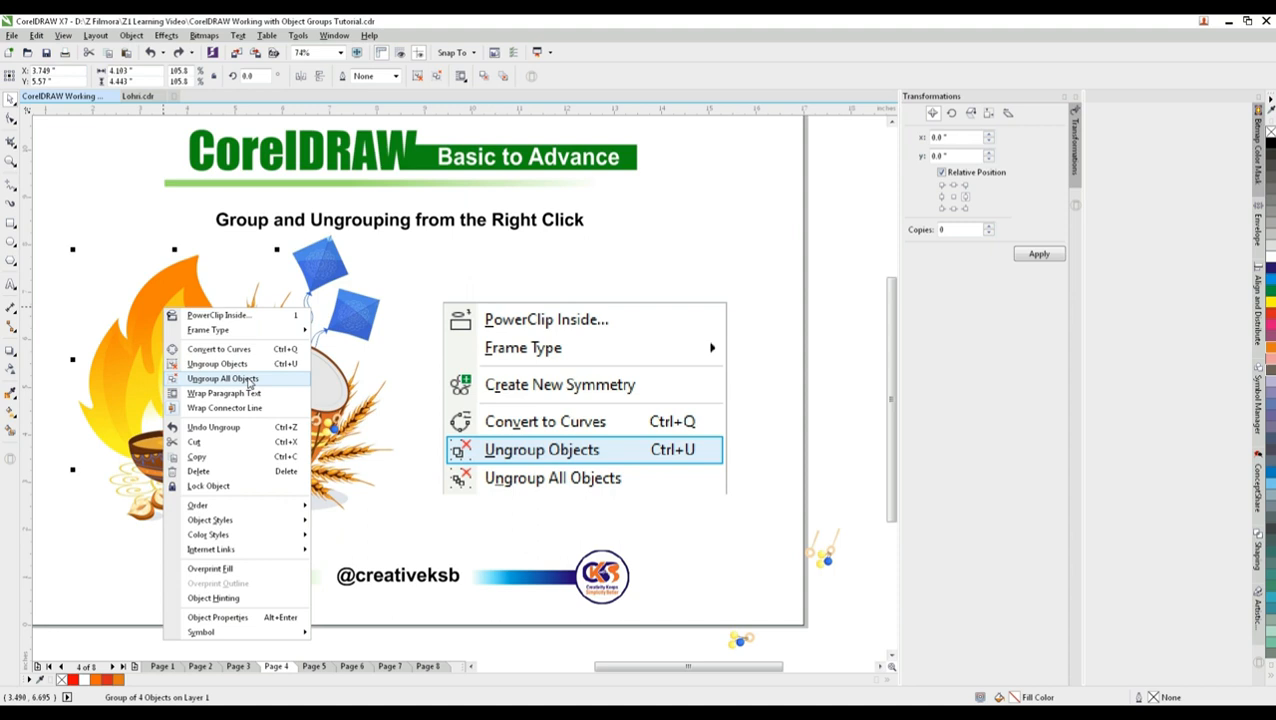
left_click(249, 380)
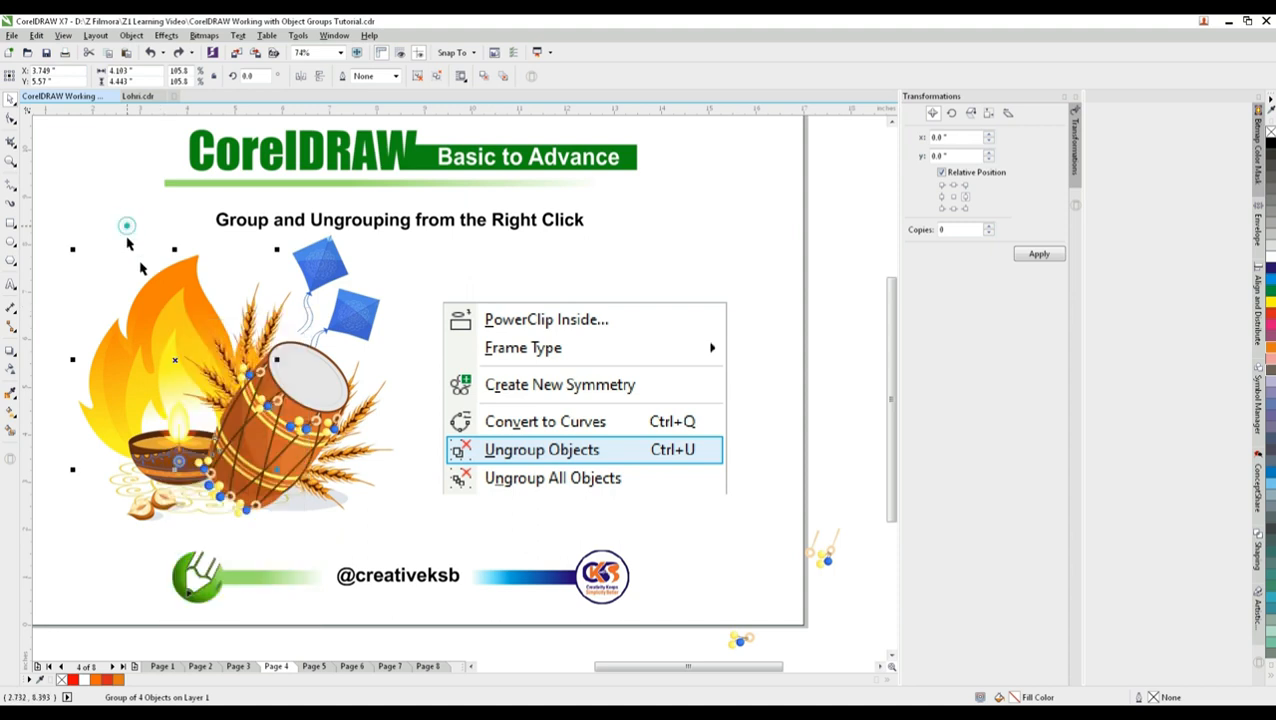
left_click(325, 262, "shift")
left_click_drag(325, 262, 168, 242)
key("ctrl+z")
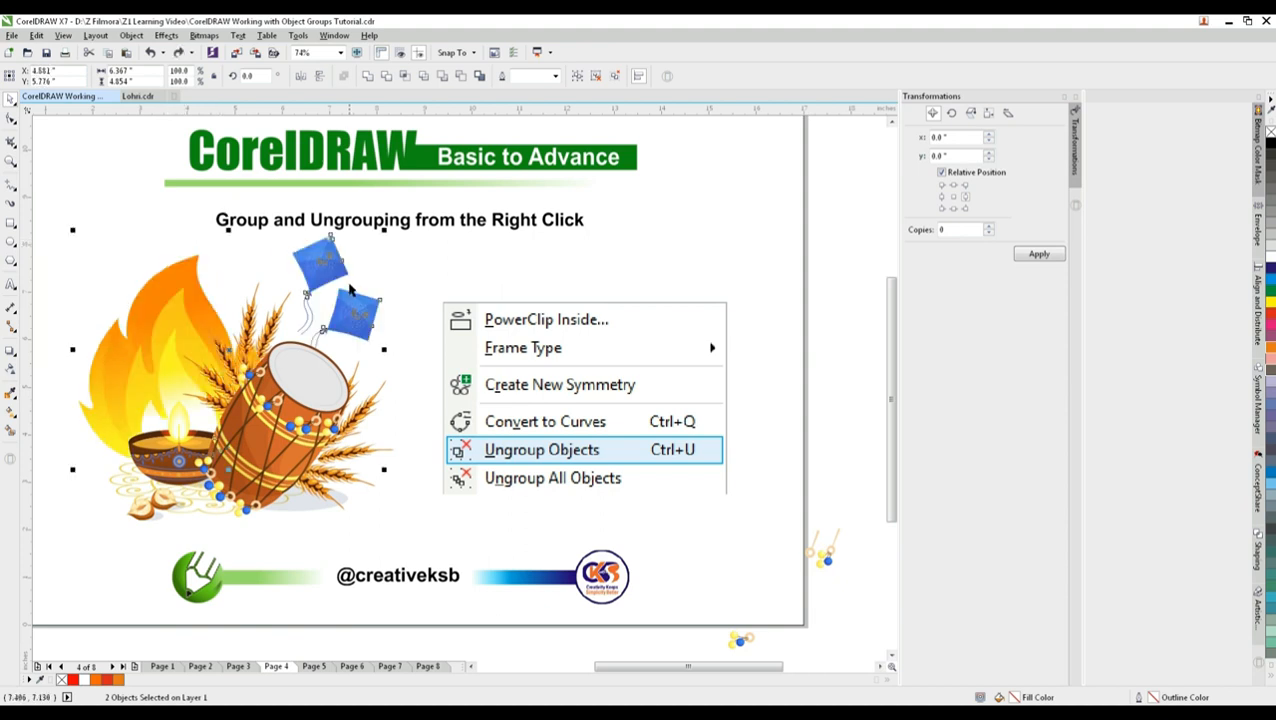
right_click(321, 262)
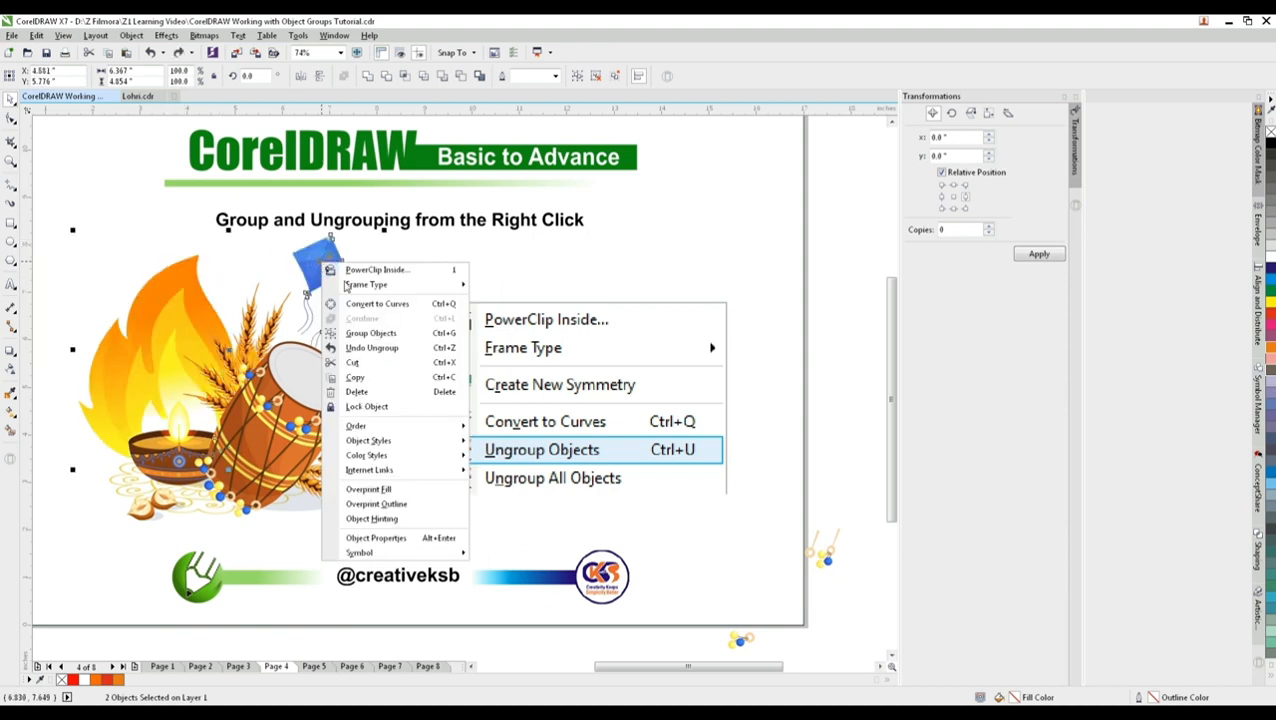
left_click(372, 334)
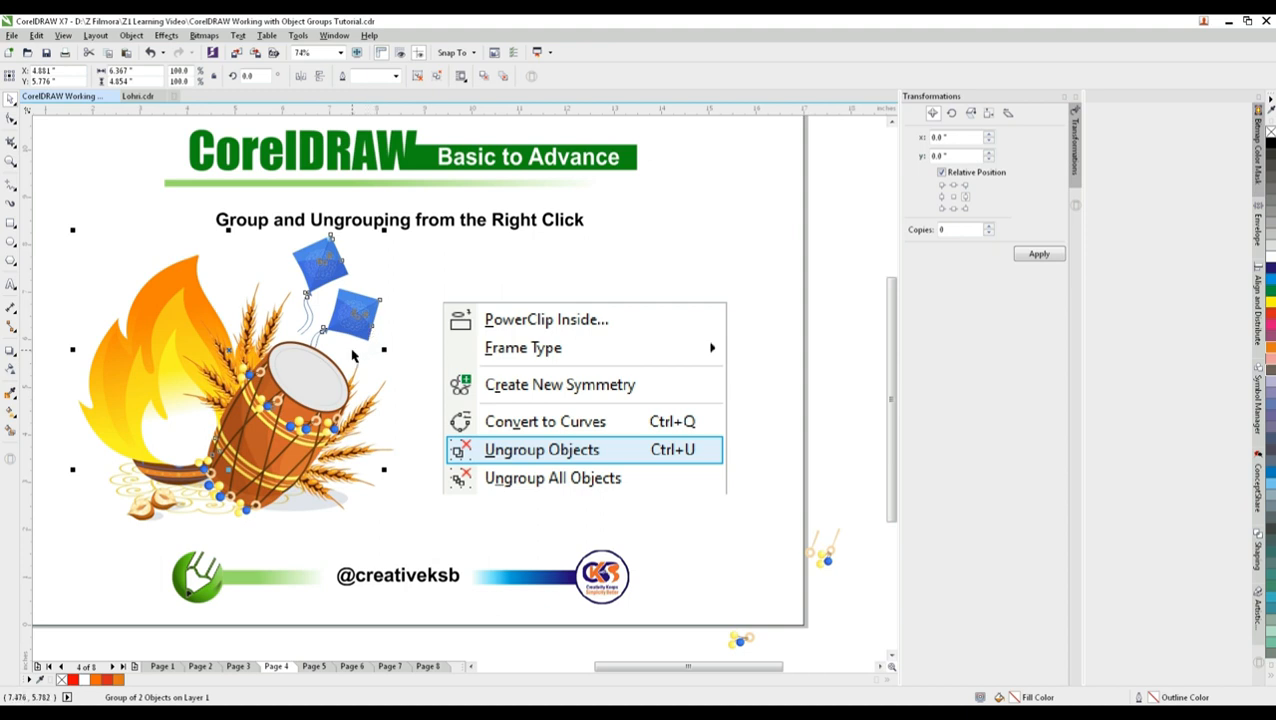
Step: Group the parts of the page 4 festival artwork back into a single group
left_click(303, 449)
left_click(167, 289, "shift")
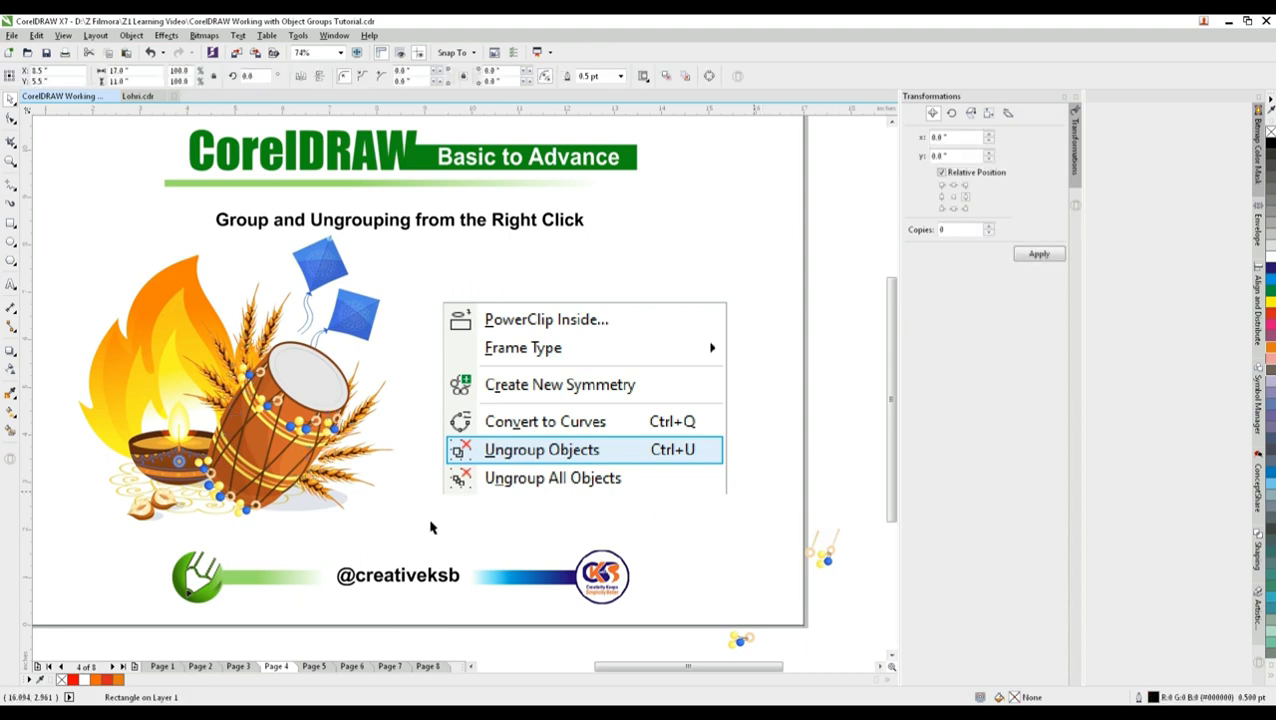
key("ctrl+g")
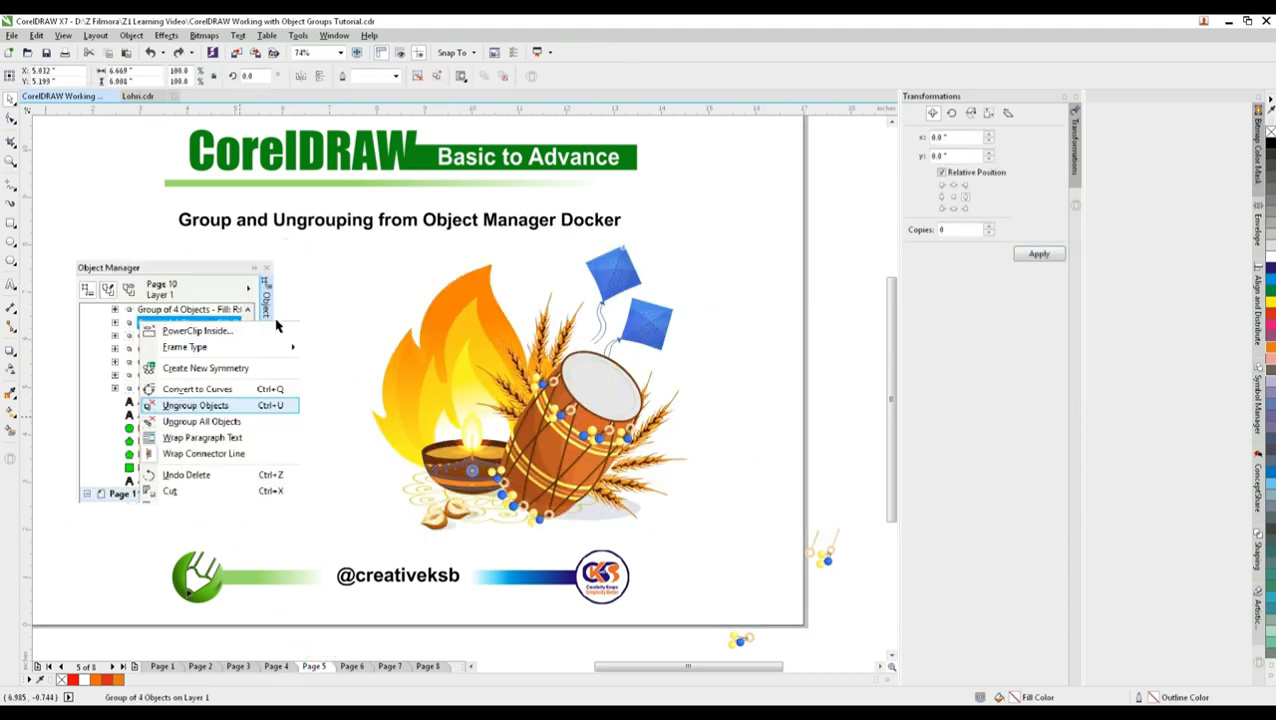
Step: Open the Object Manager docker and select the page 5 festival artwork and the Object Manager picture to locate them in its list
left_click(330, 36)
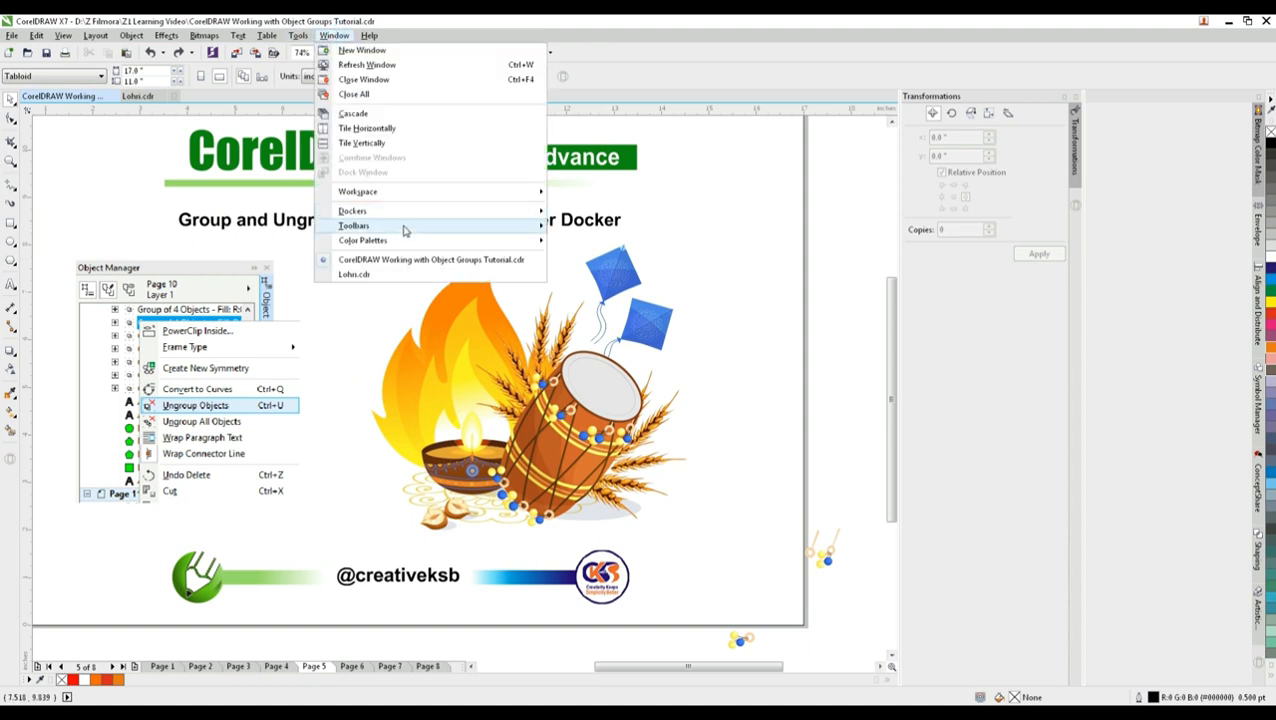
mouse_move(407, 217)
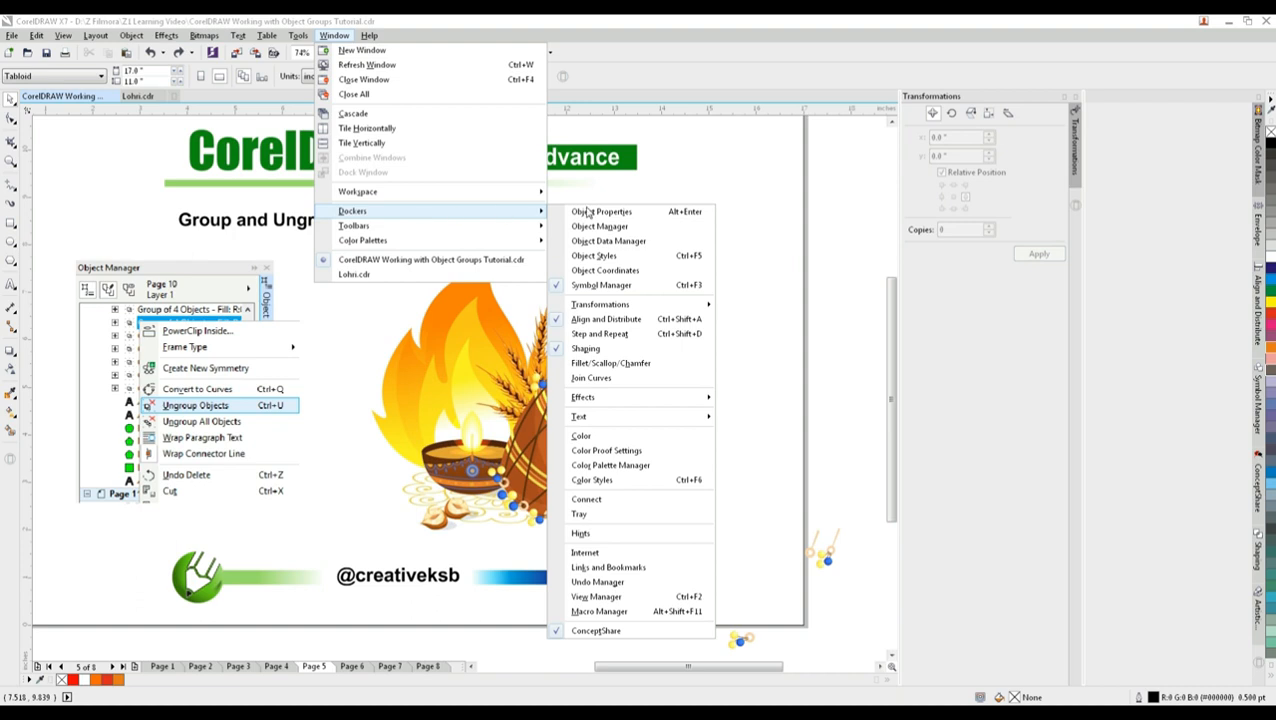
left_click(630, 226)
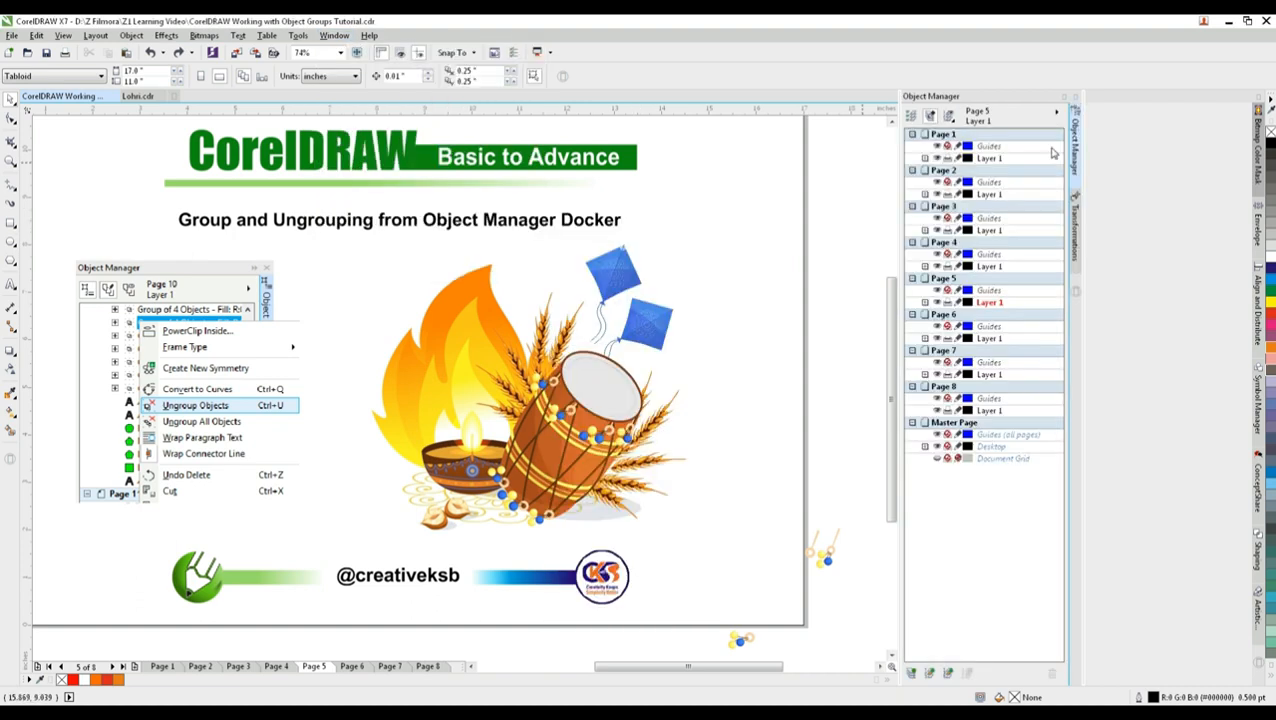
left_click(534, 357)
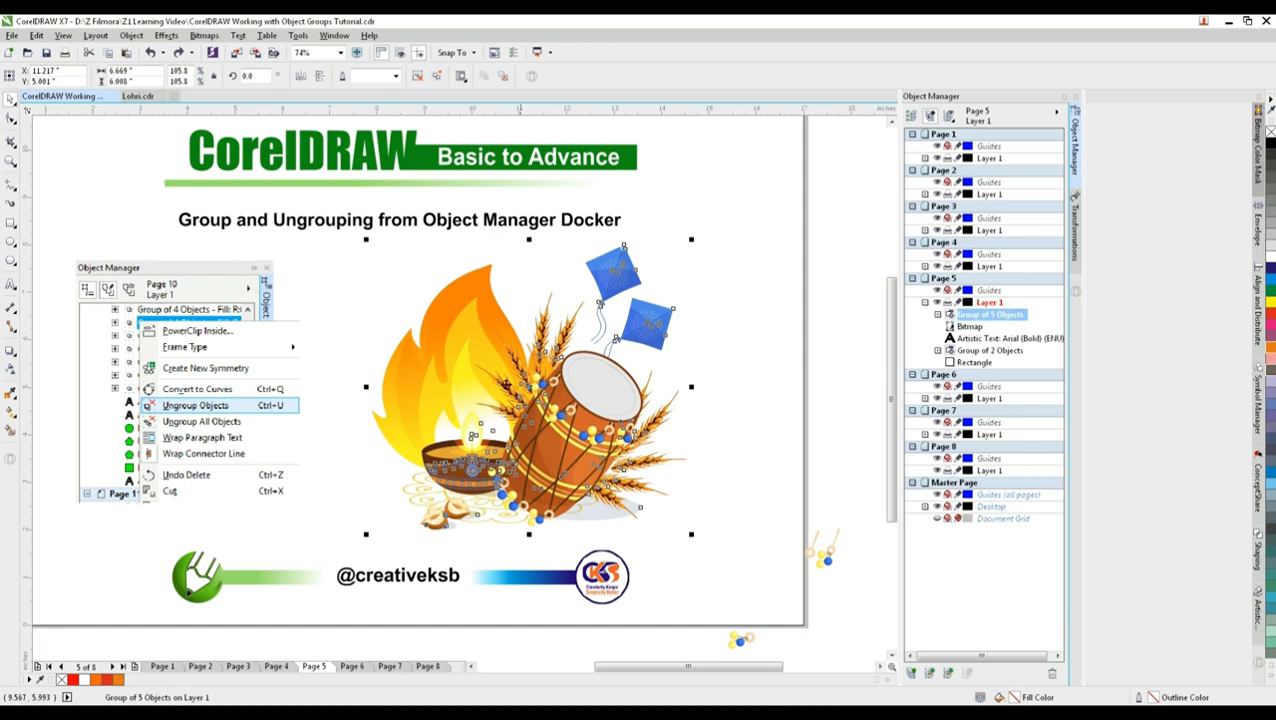
left_click(182, 398)
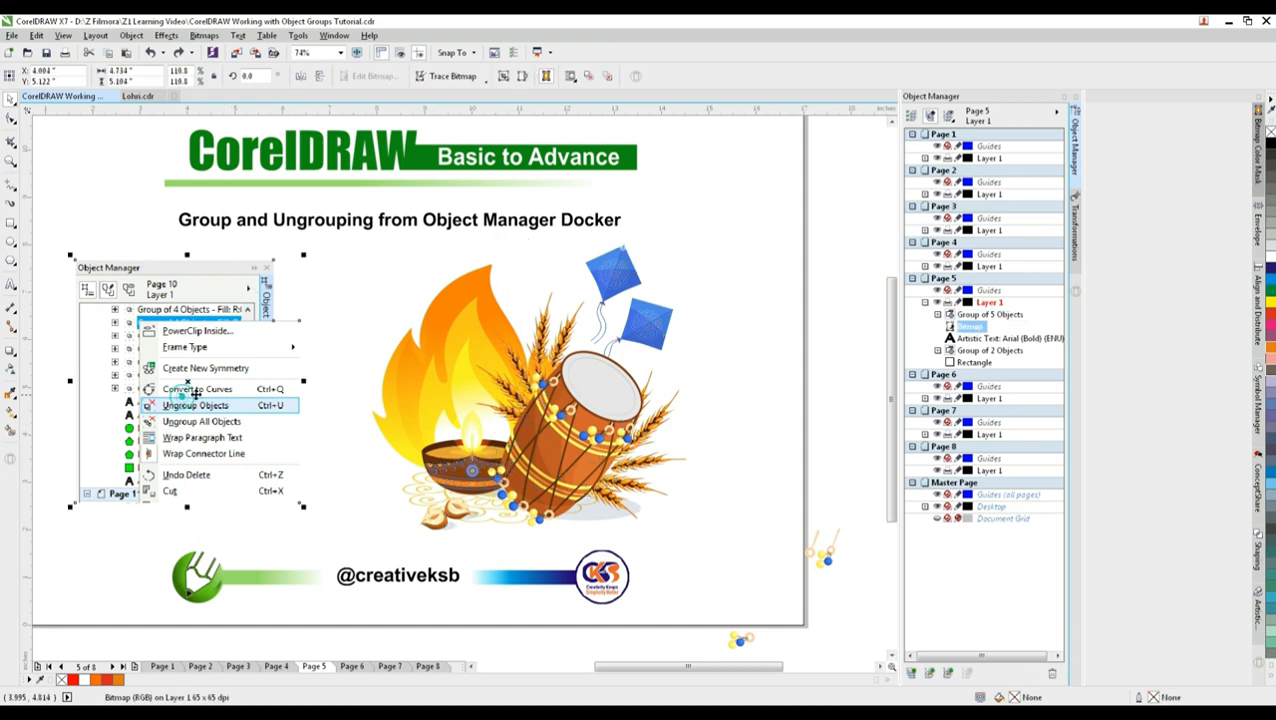
Step: Delete the Object Manager picture on page 5 and move the festival artwork group into the freed space
key("Delete")
left_click_drag(540, 378, 423, 380)
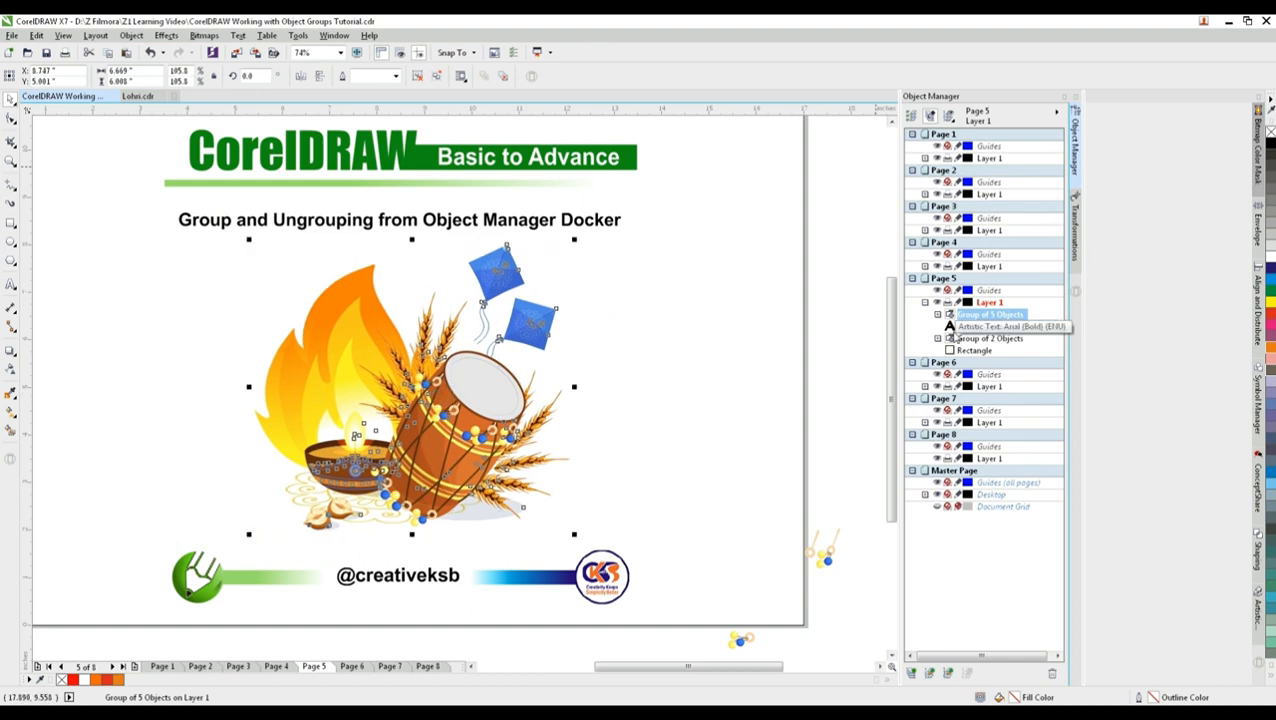
Step: Expand the page 5 artwork's group in the Object Manager, select its nested groups one by one, and move the flame group to the left
left_click(938, 314)
left_click(1012, 327)
left_click(1008, 339)
left_click(997, 350)
left_click(997, 362)
left_click(995, 375)
left_click_drag(349, 372, 218, 370)
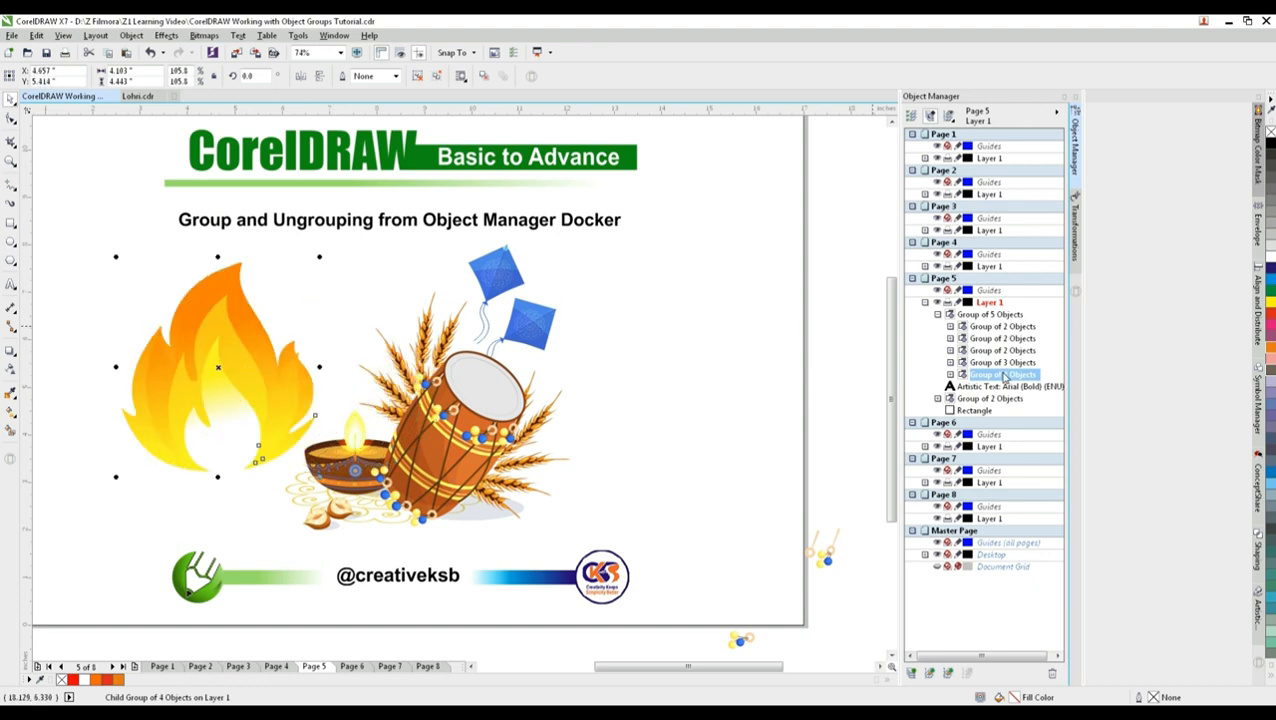
Step: Ungroup the page 5 artwork from the Object Manager with Ungroup Objects and move the drum and lamp apart
left_click(992, 315)
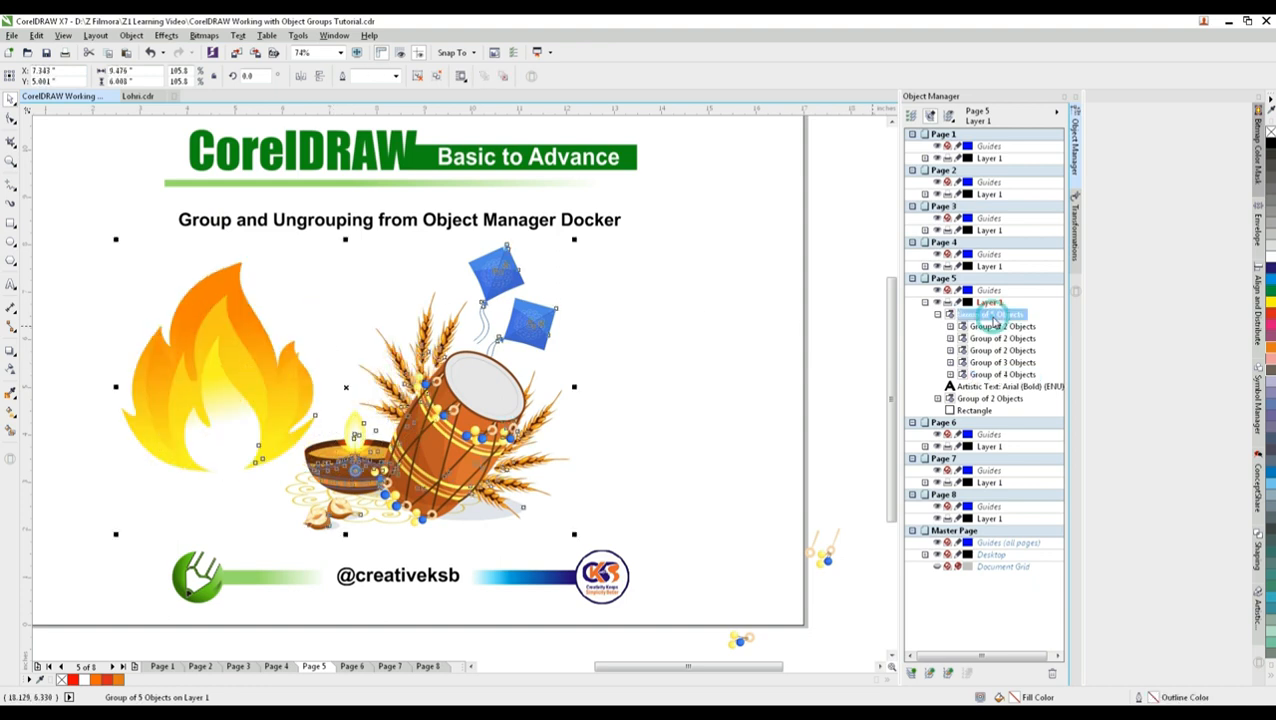
right_click(992, 317)
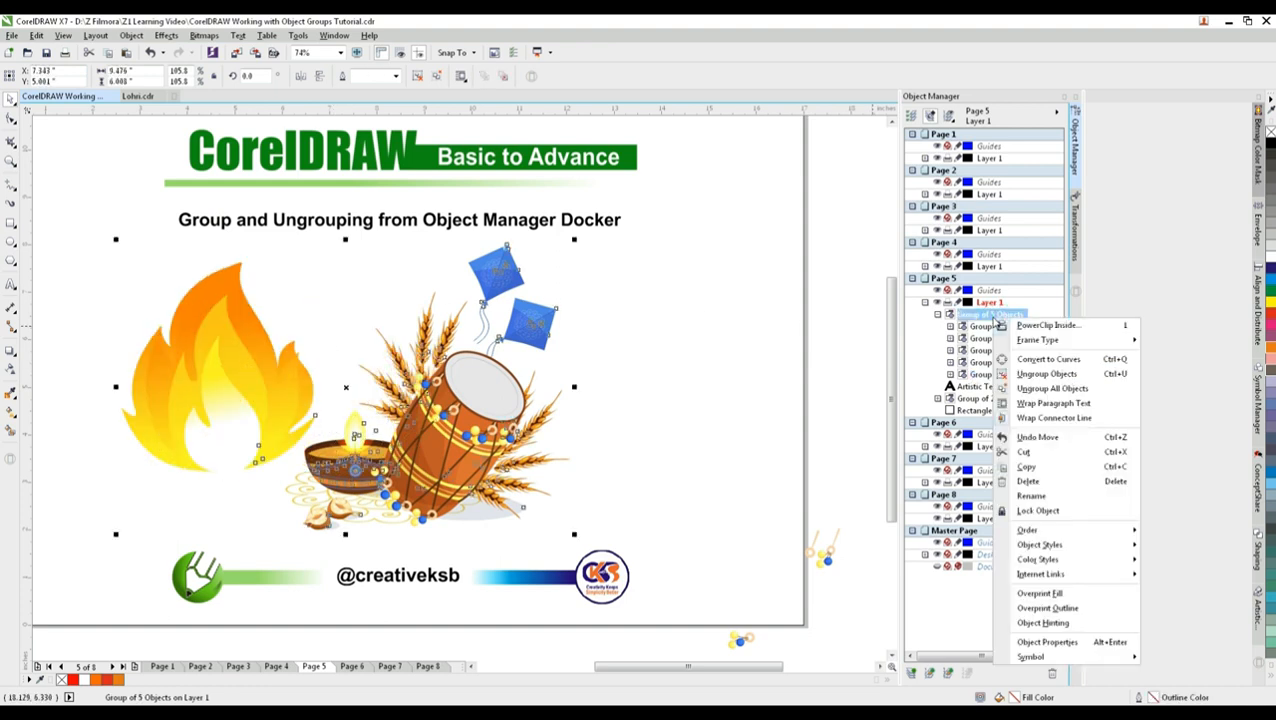
left_click(1052, 376)
left_click(638, 374)
left_click_drag(472, 419, 630, 426)
left_click_drag(379, 456, 429, 378)
left_click_drag(617, 409, 726, 368)
Step: Select the kites group and break it into individual curves from the Object Manager with Ungroup All Objects
left_click(523, 324)
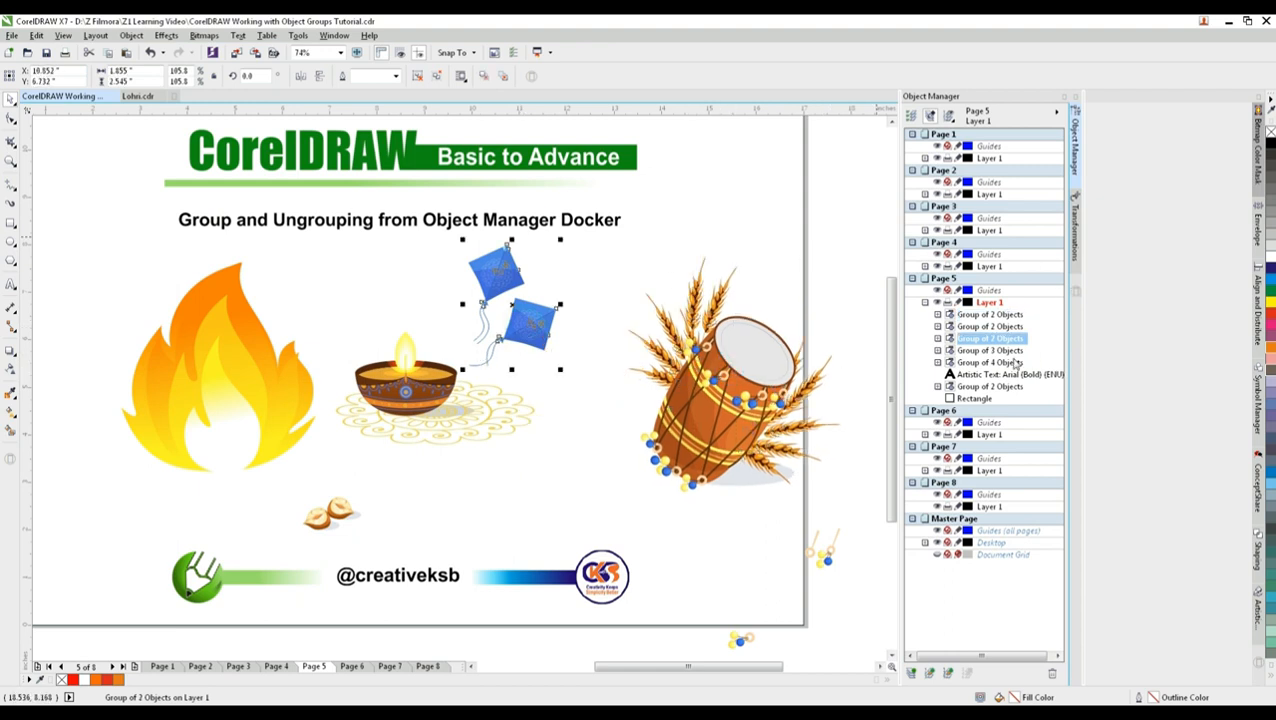
right_click(983, 342)
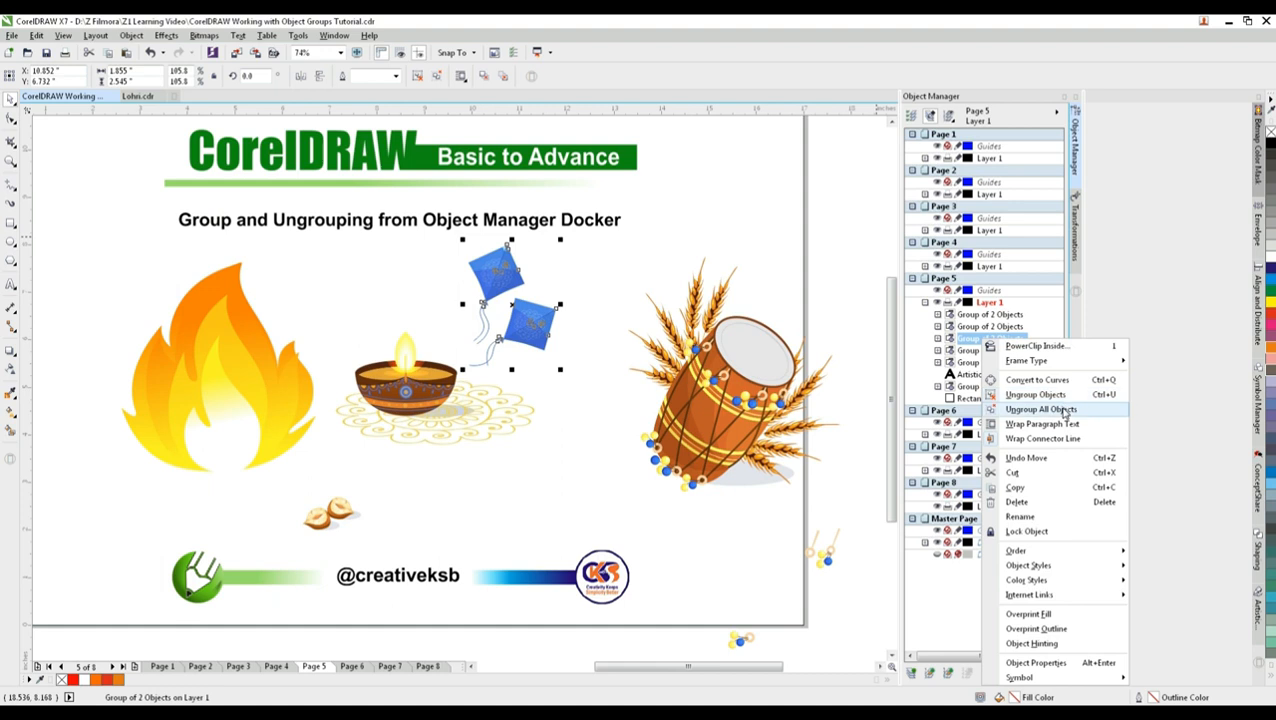
left_click(1062, 411)
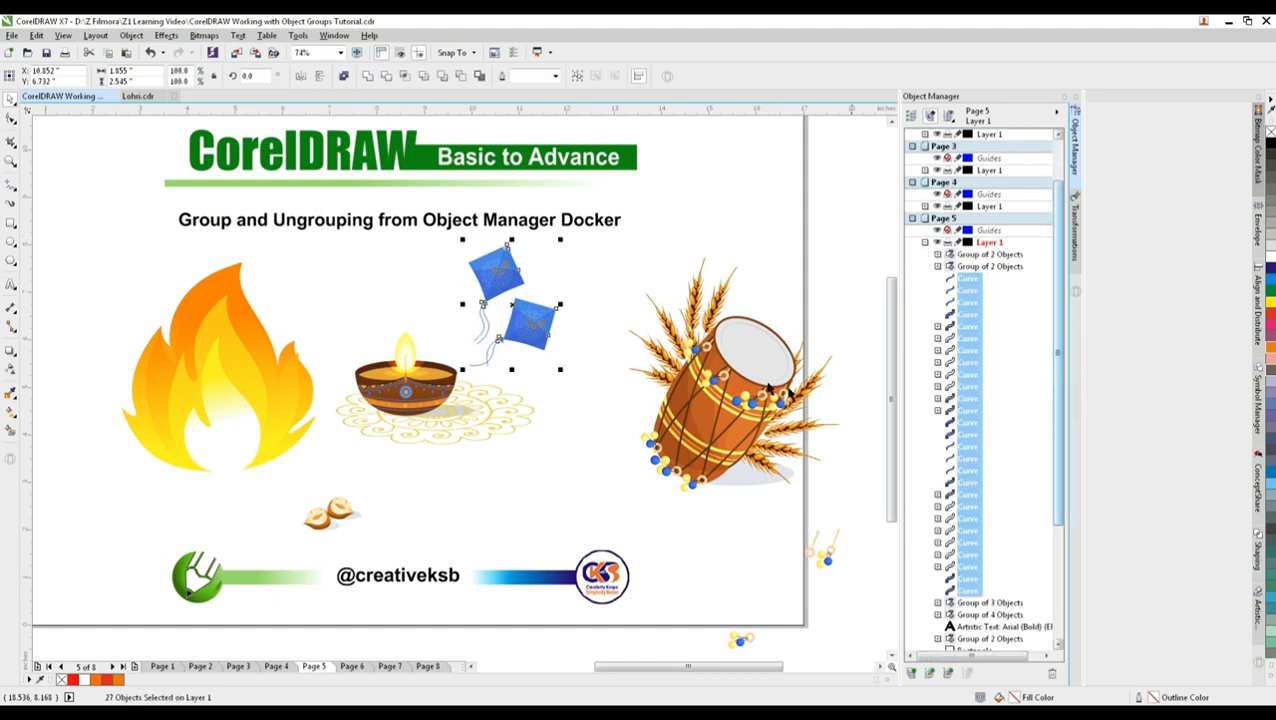
Step: Select individual curves of the kites and their strings to locate them in the Object Manager list
left_click(828, 254)
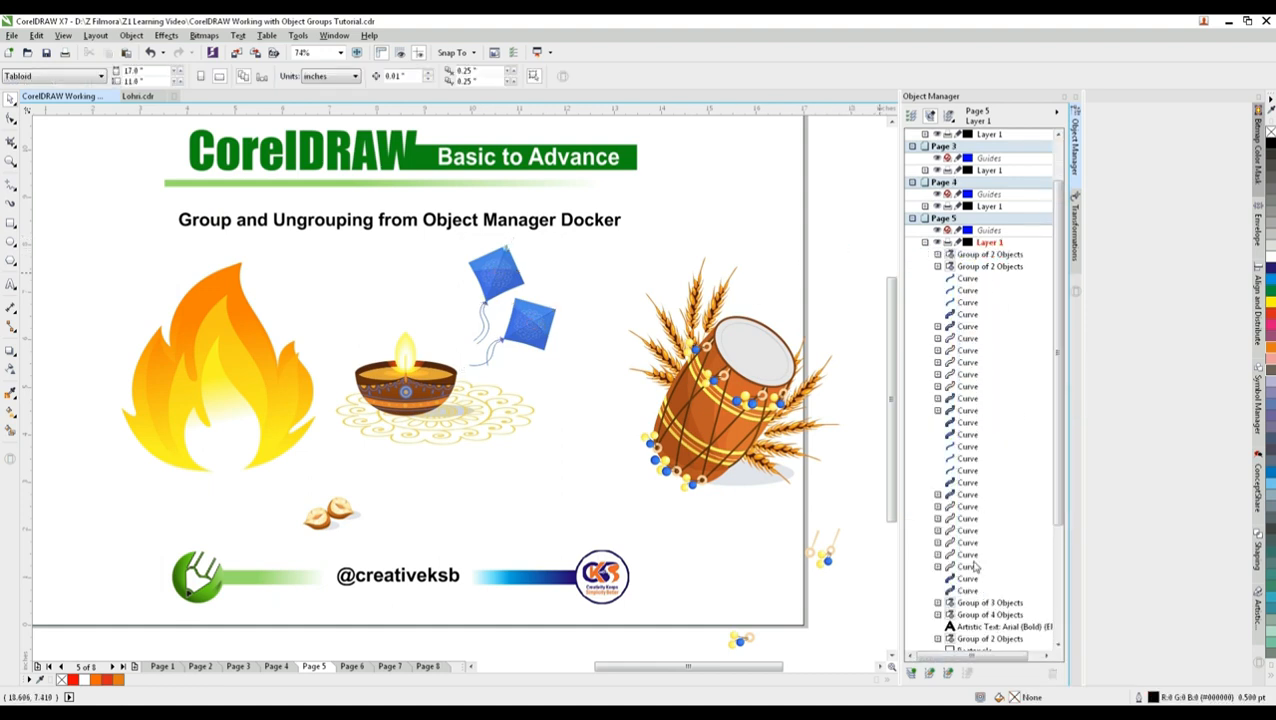
left_click(536, 315)
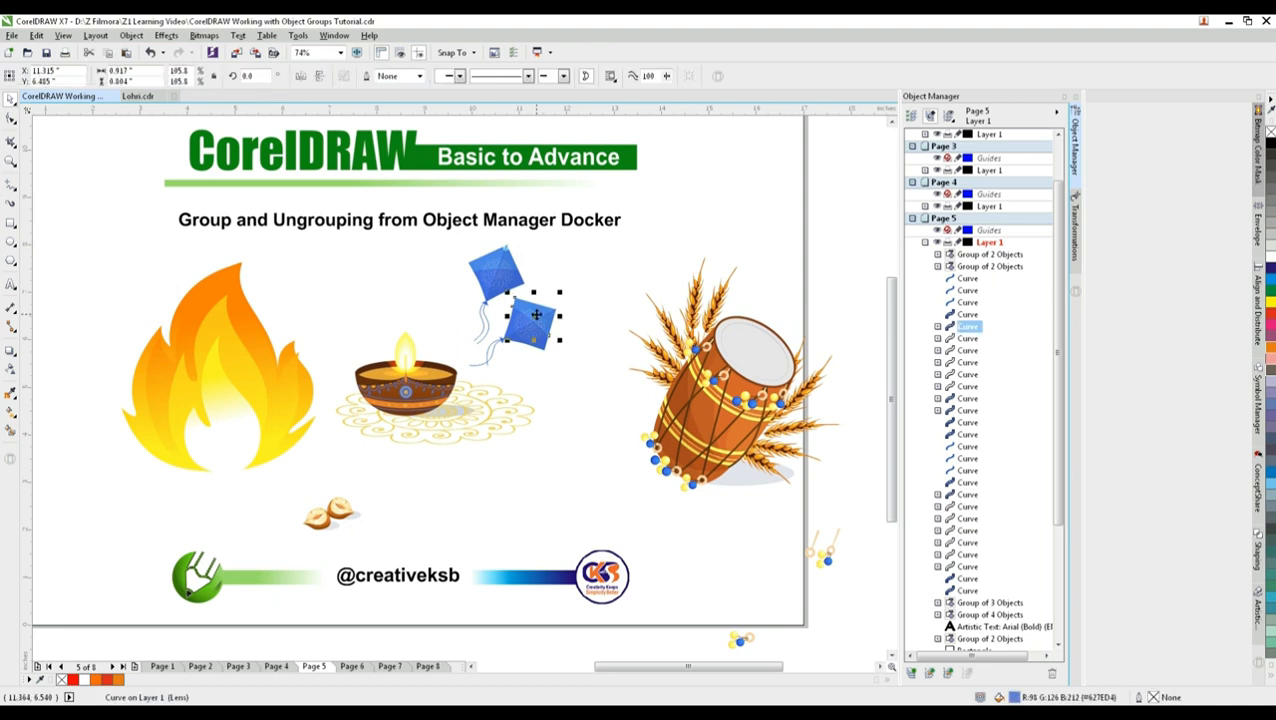
left_click(528, 337)
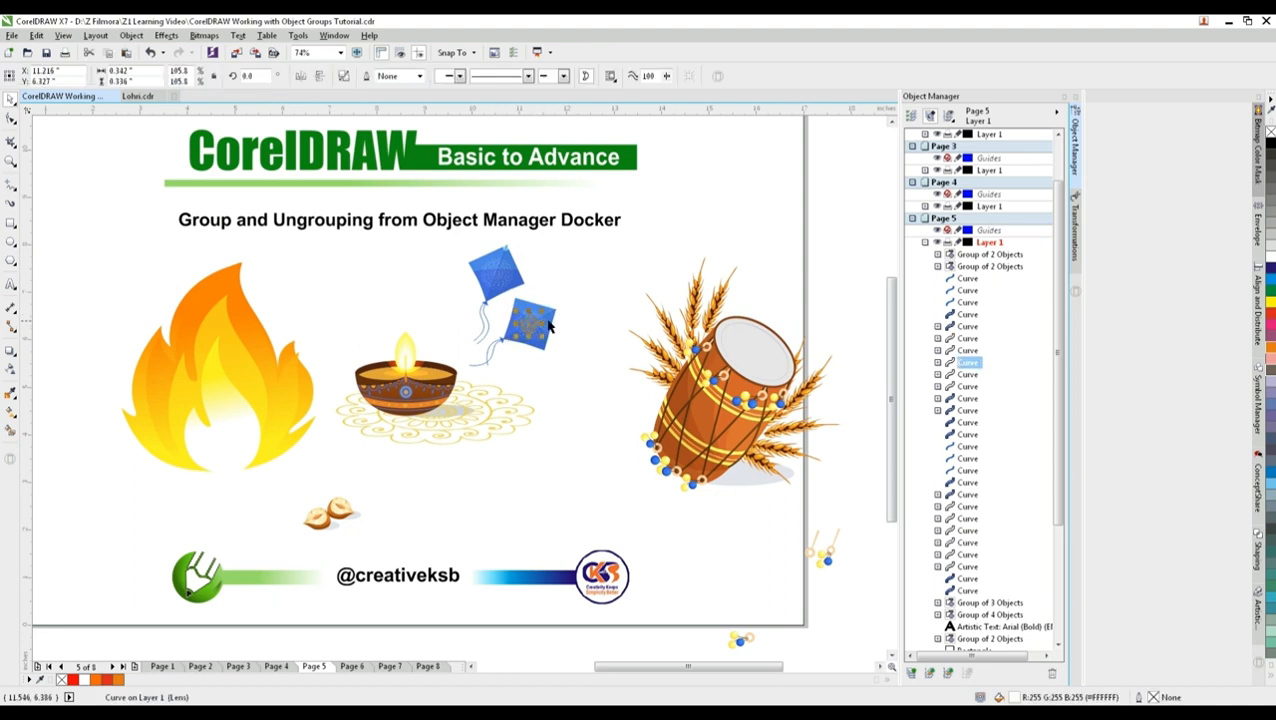
left_click(549, 317)
left_click(488, 359)
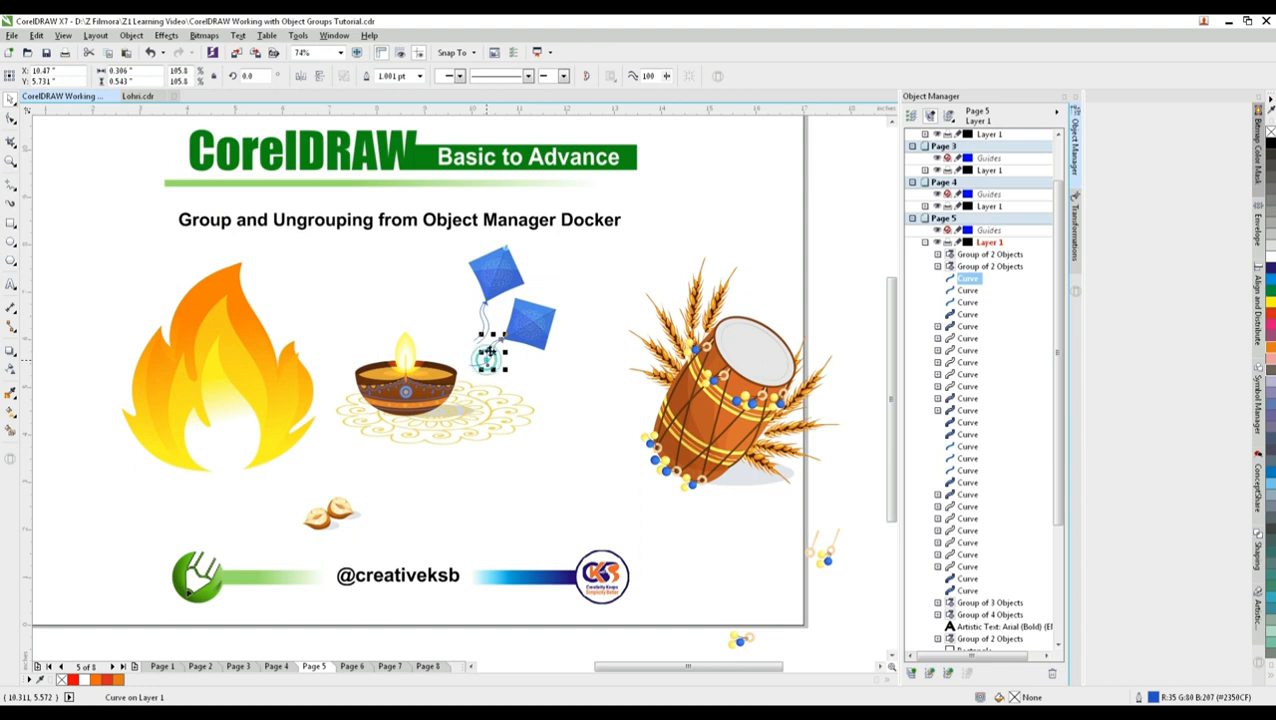
double_click(483, 319)
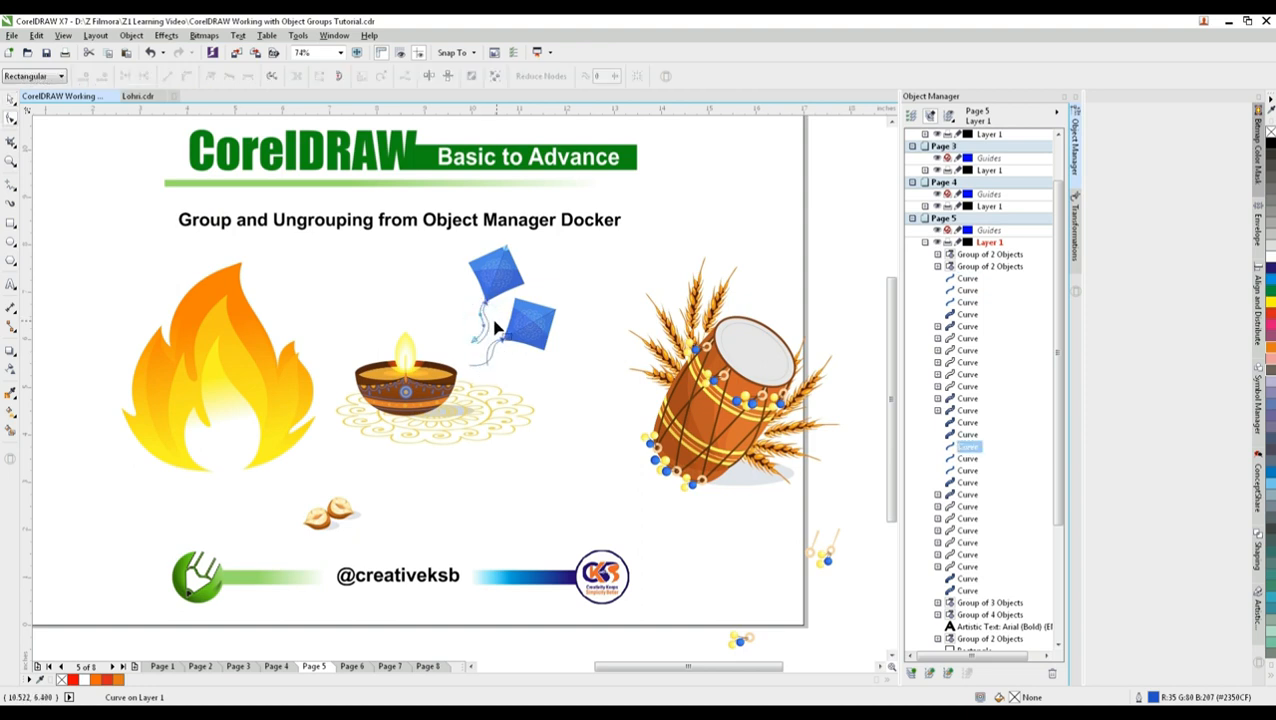
key("space")
Step: Move a kite string and part of the upper kite away from their original positions
mouse_move(487, 321)
left_mouse_down()
mouse_move(452, 321)
mouse_move(497, 321)
left_mouse_up()
left_click(503, 282)
left_click_drag(487, 276, 495, 320)
Step: Test-move the lamp group on page 5 and undo the move
left_click(467, 434)
left_click_drag(474, 428, 582, 490)
key("ctrl+z")
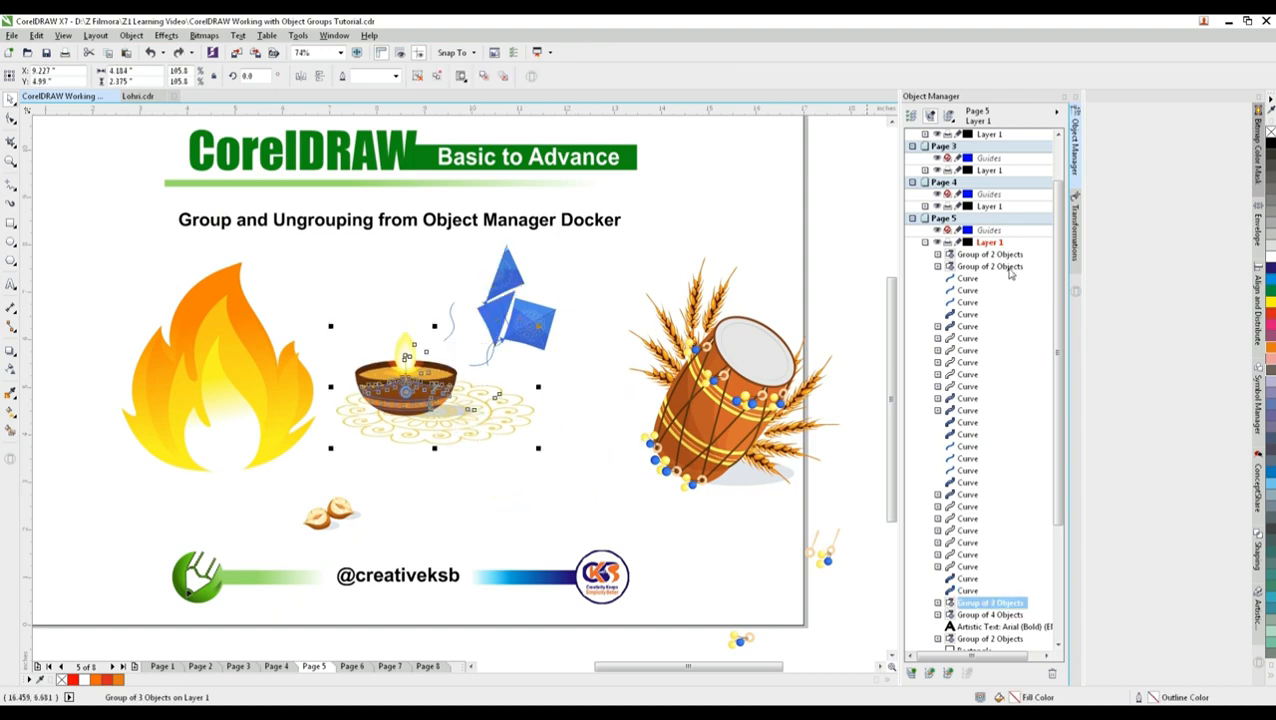
Step: Ungroup the lamp group from the Object Manager, then move the lamp up and the rangoli pattern down
right_click(990, 607)
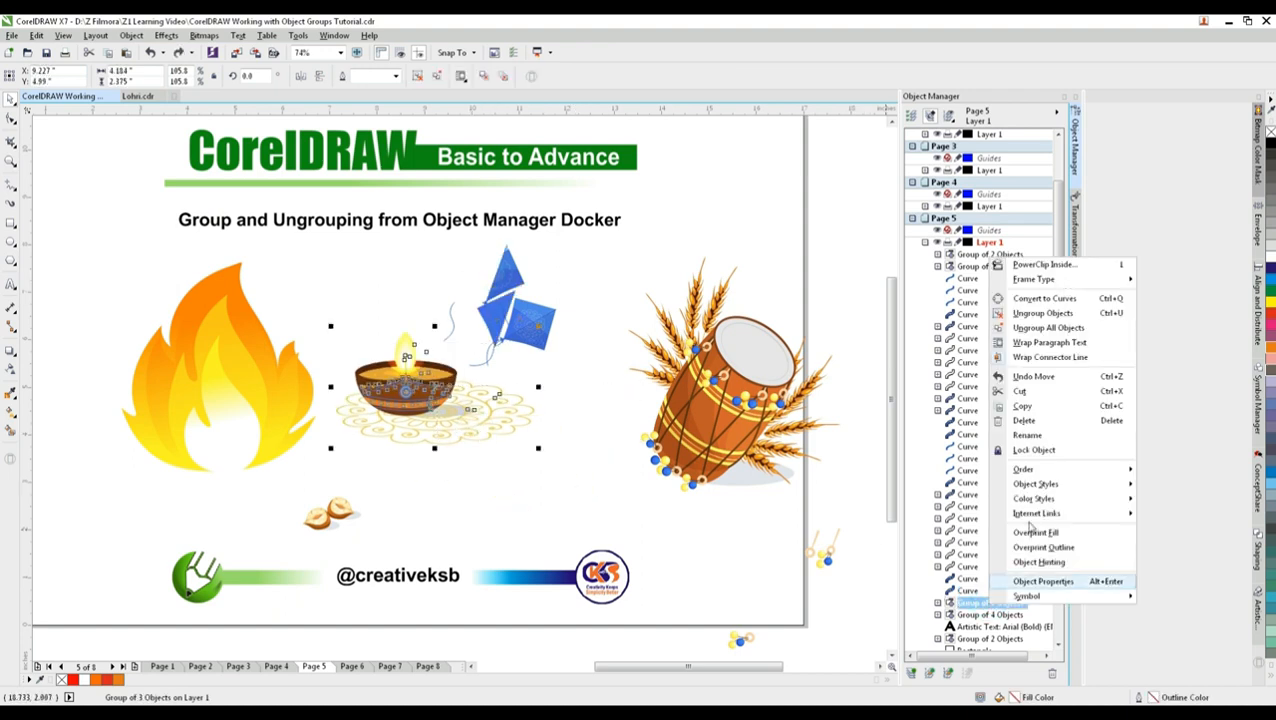
left_click(1045, 313)
left_click_drag(422, 388, 408, 338)
left_click_drag(456, 418, 466, 469)
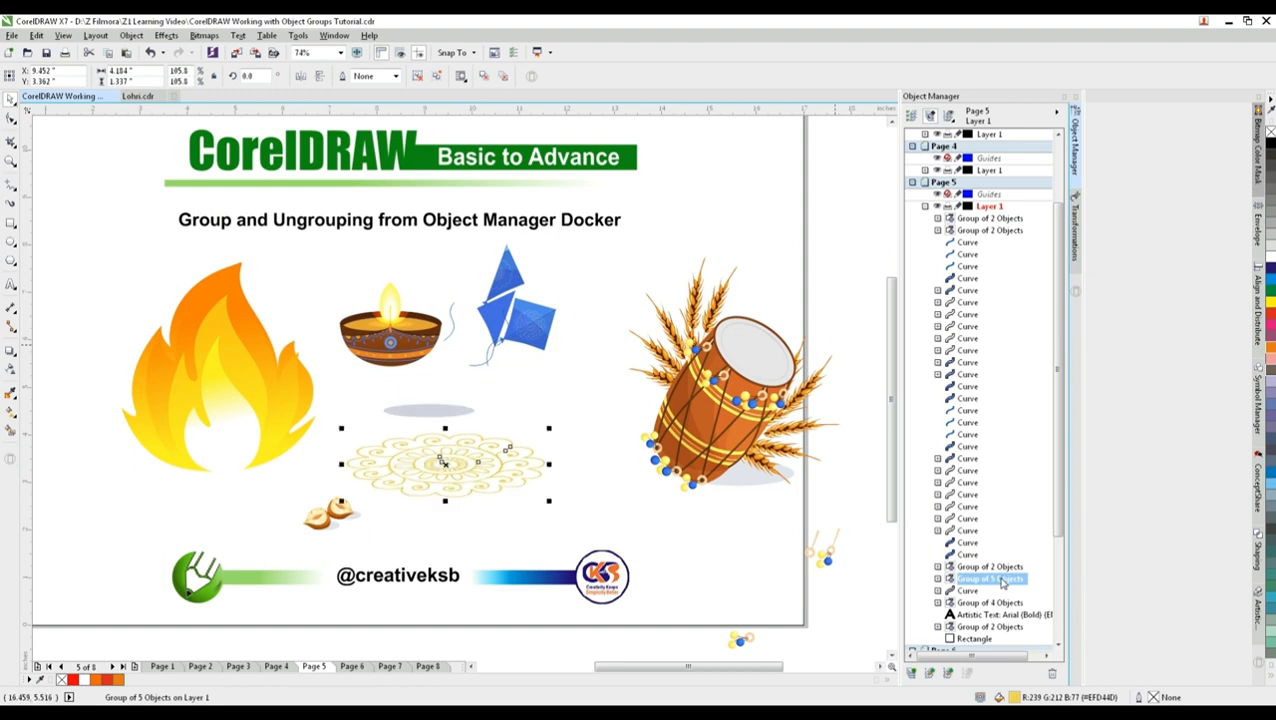
Step: Ungroup the rangoli pattern from the Object Manager and move one of its curves up and to the right
right_click(1002, 581)
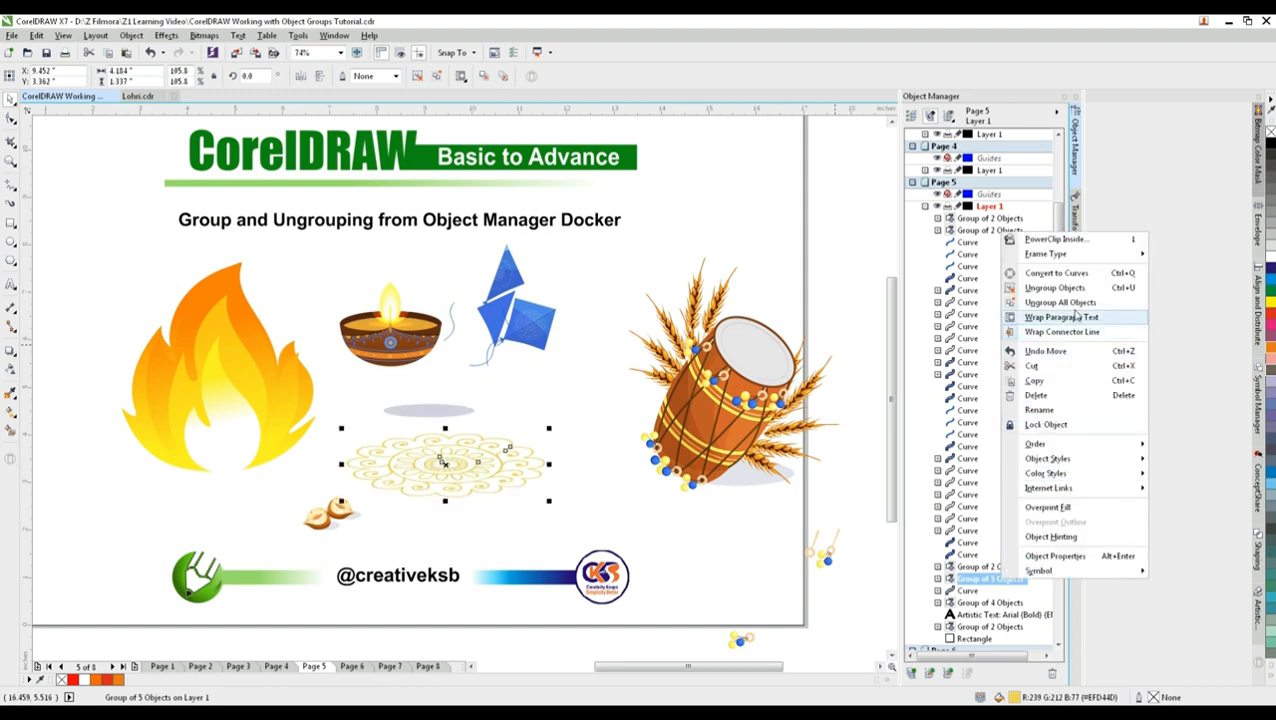
left_click(1058, 288)
left_click(515, 518)
left_click_drag(455, 474, 544, 408)
Step: Go to page 6, select the festival artwork group, and break it up one level with Ungroup Objects
left_click(352, 666)
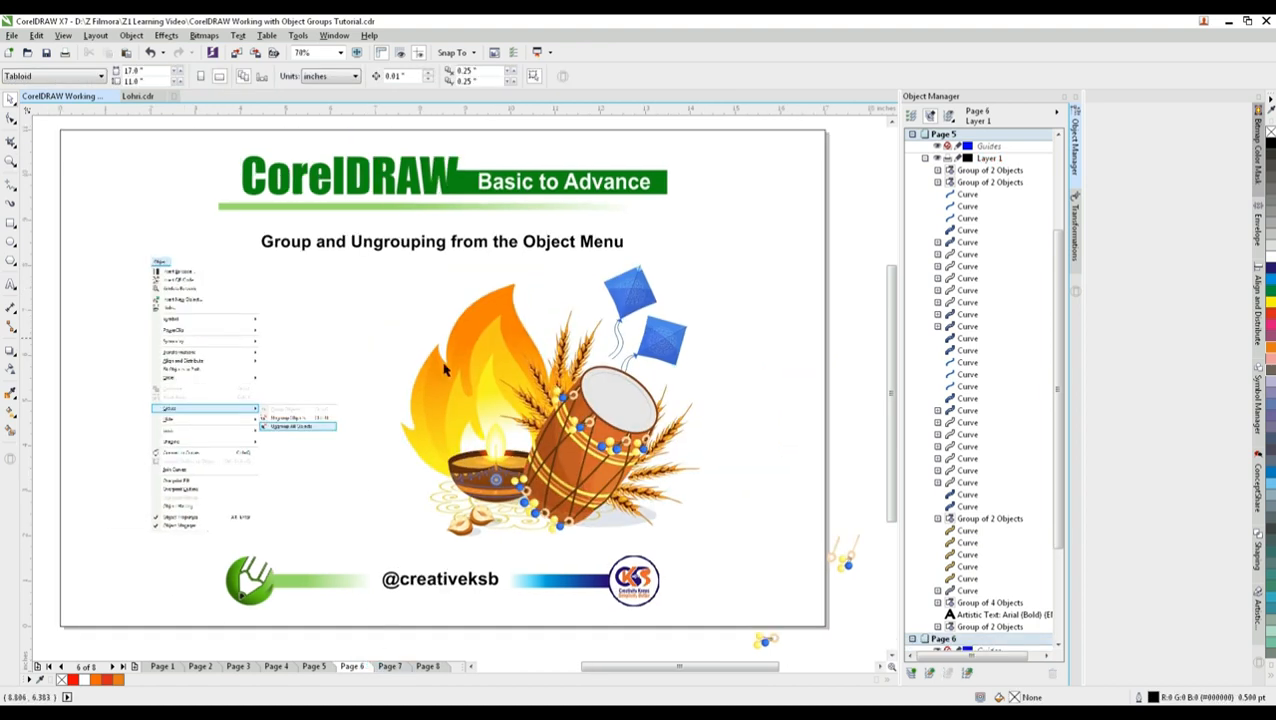
left_click(505, 398)
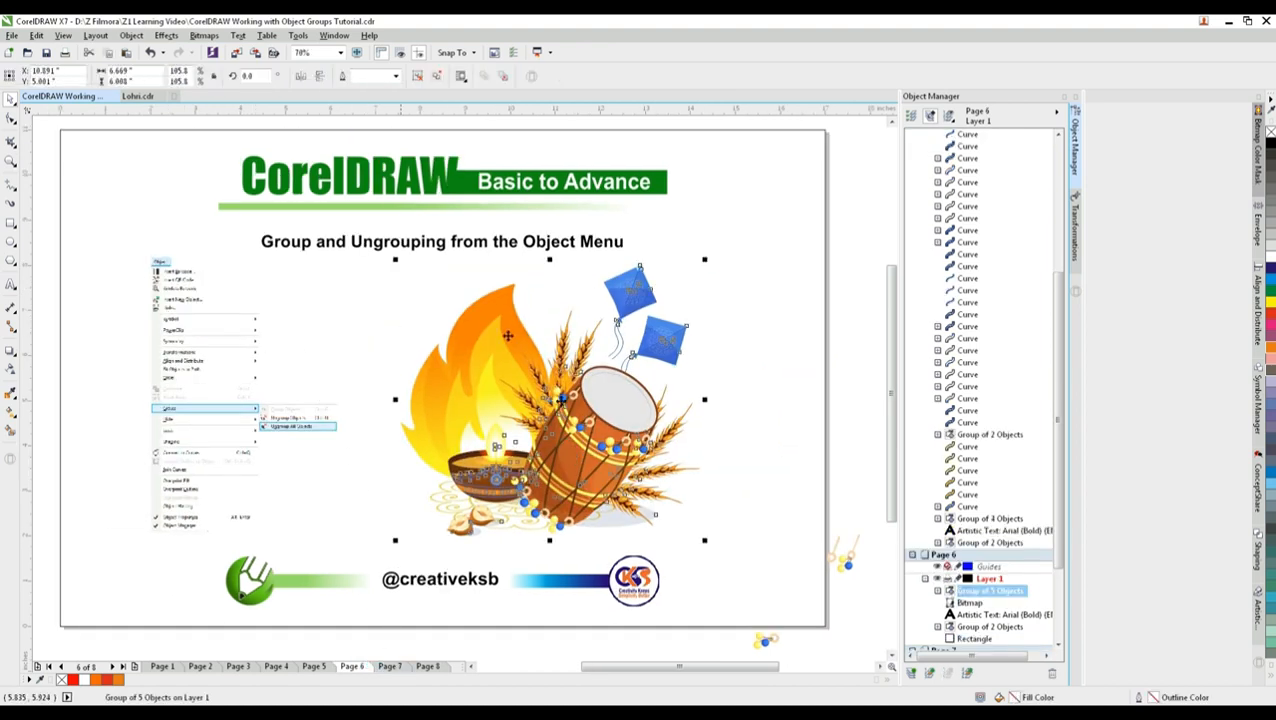
left_click(132, 36)
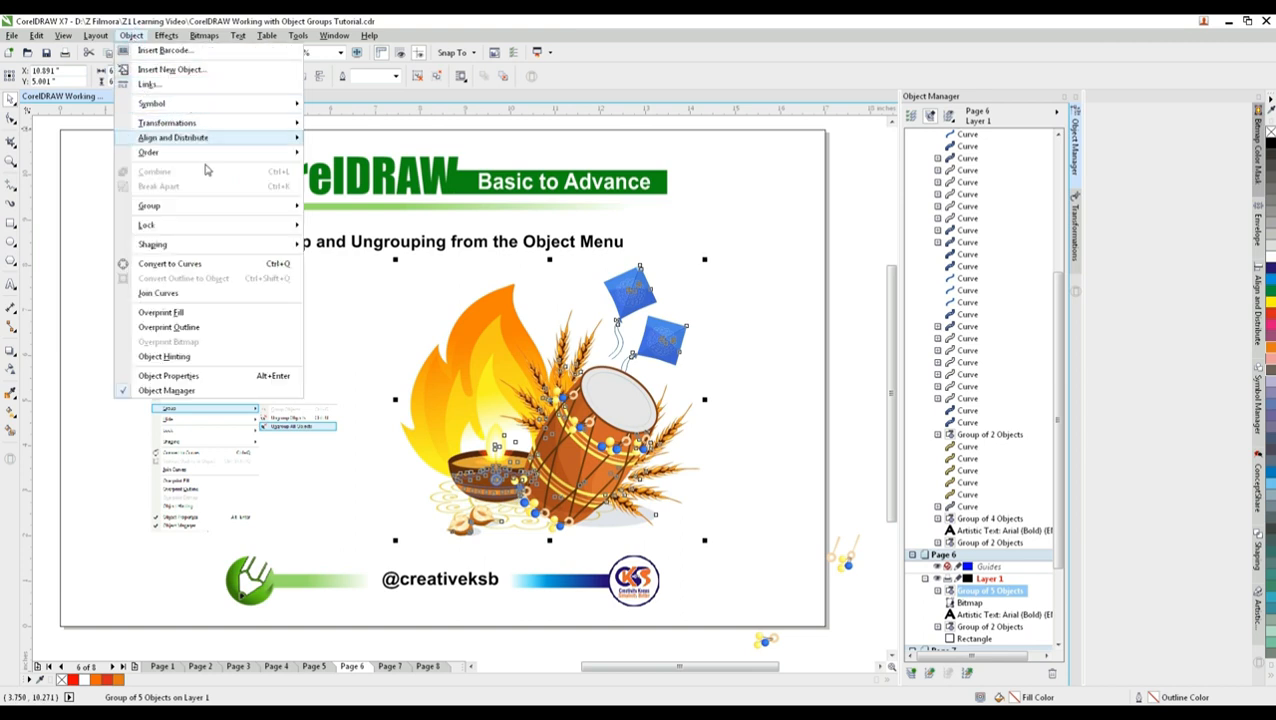
mouse_move(210, 214)
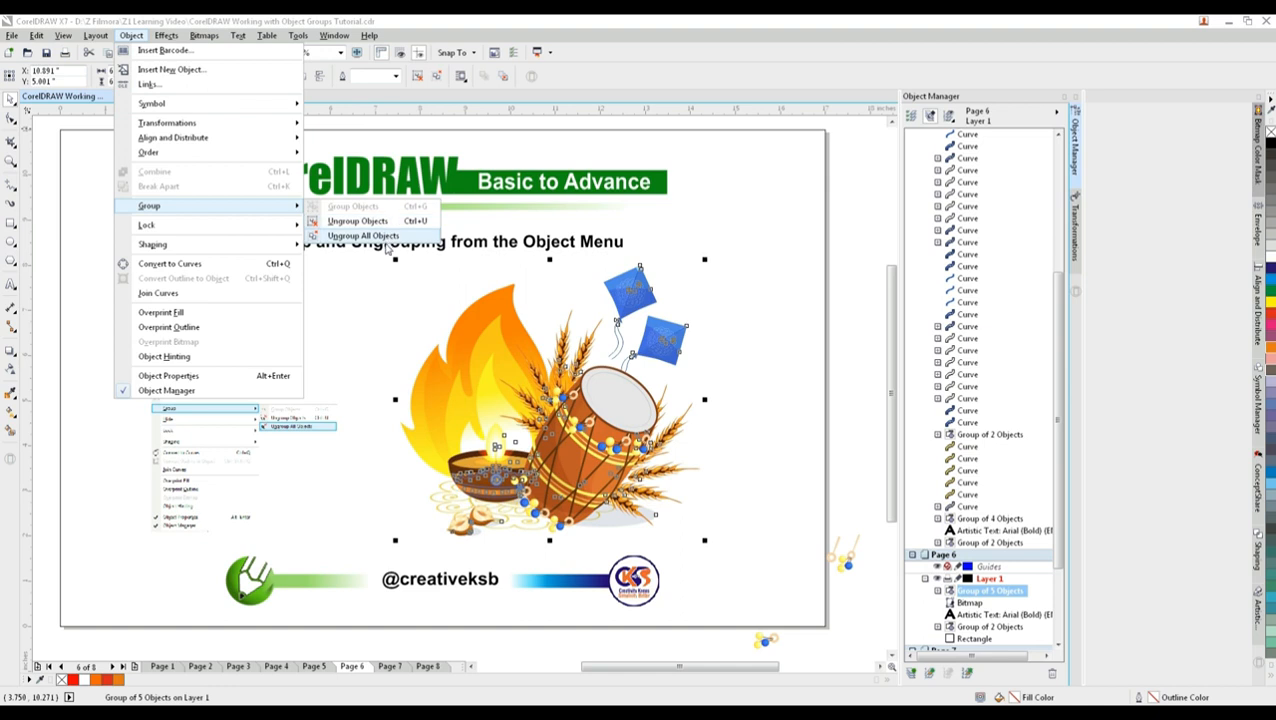
left_click(612, 399)
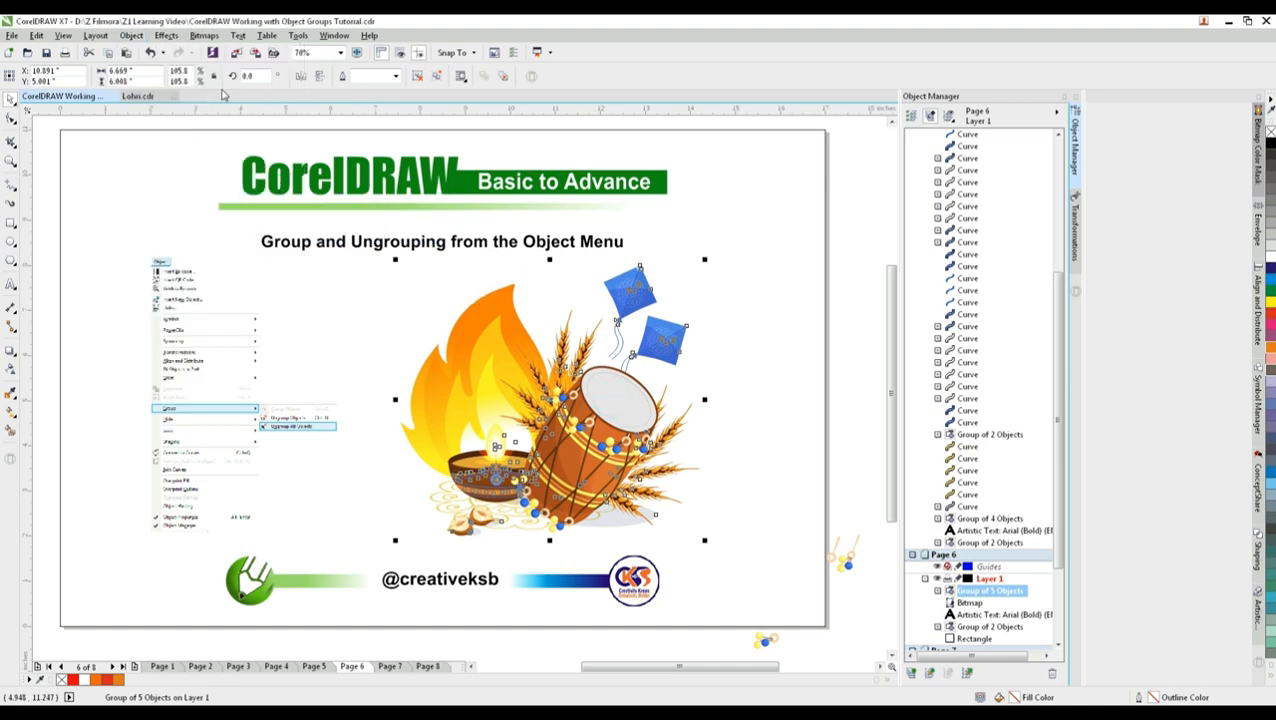
left_click(131, 35)
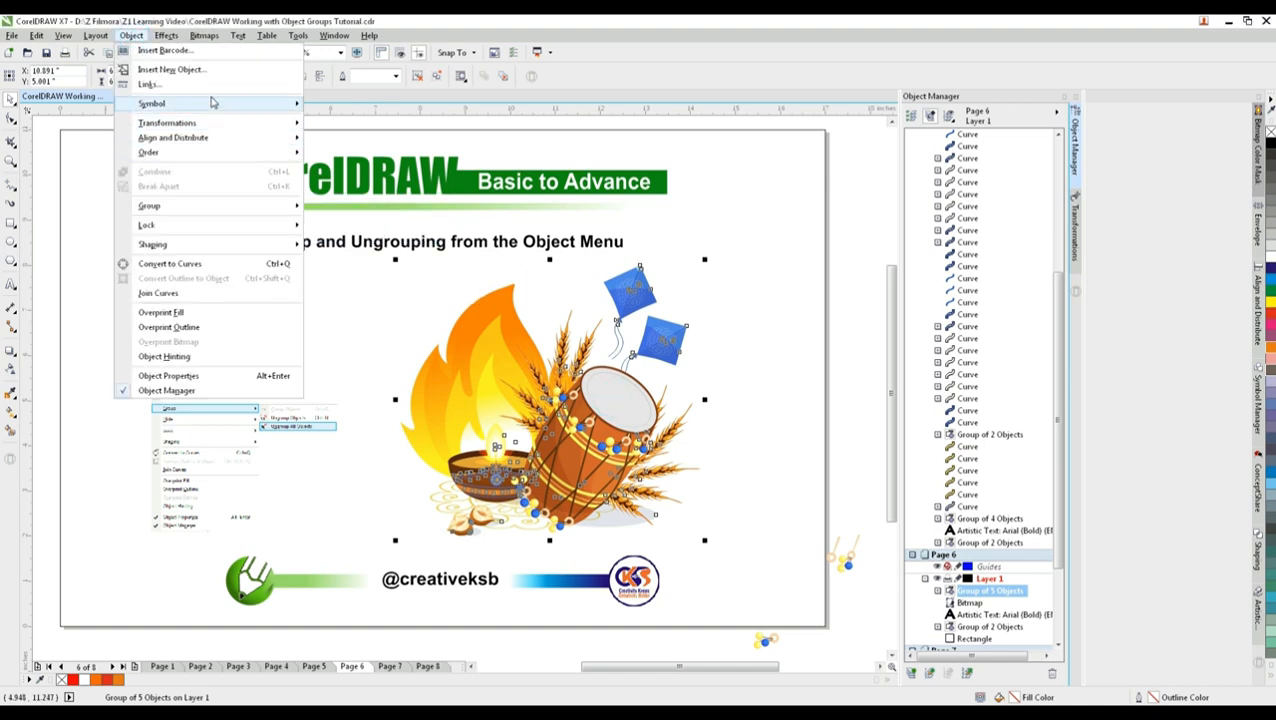
mouse_move(191, 214)
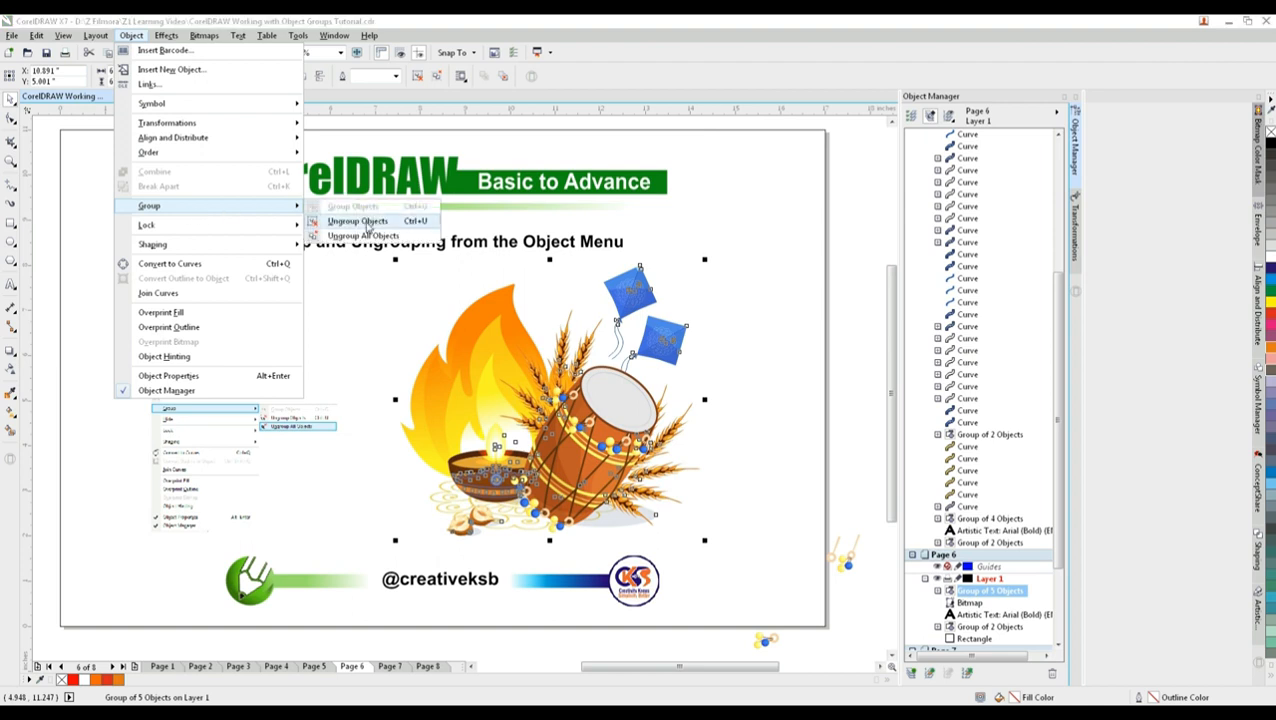
left_click(365, 220)
Step: Test-move the drum group on page 6 and undo the move
left_click(723, 336)
left_click_drag(603, 410, 772, 402)
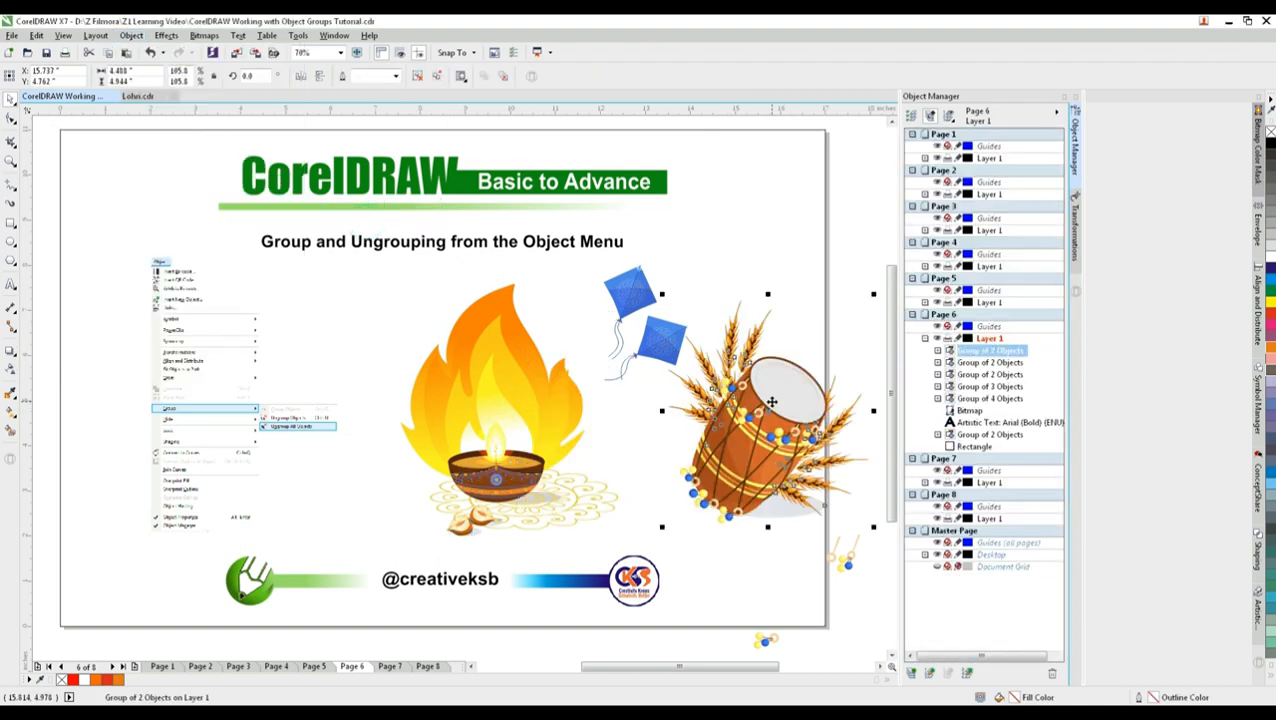
key("ctrl+z")
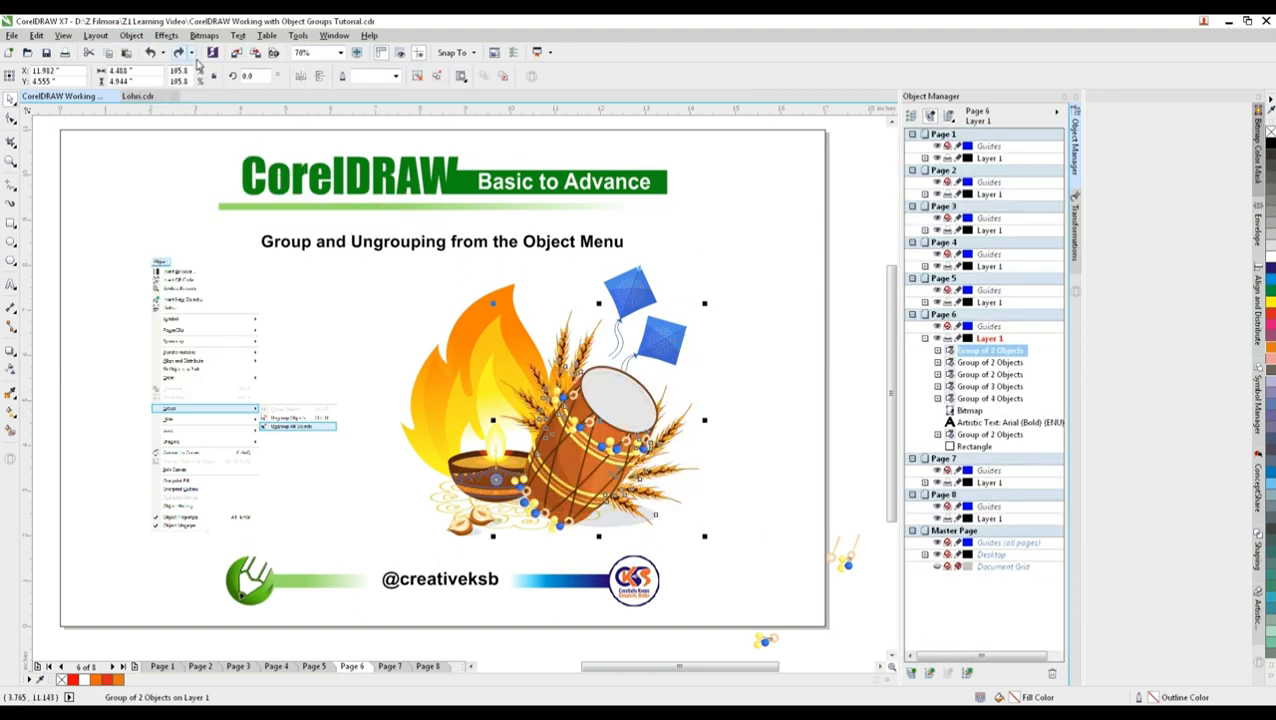
Step: Break the page 6 drum group up one level with Ungroup Objects
left_click(133, 37)
left_click(730, 366)
left_click(131, 36)
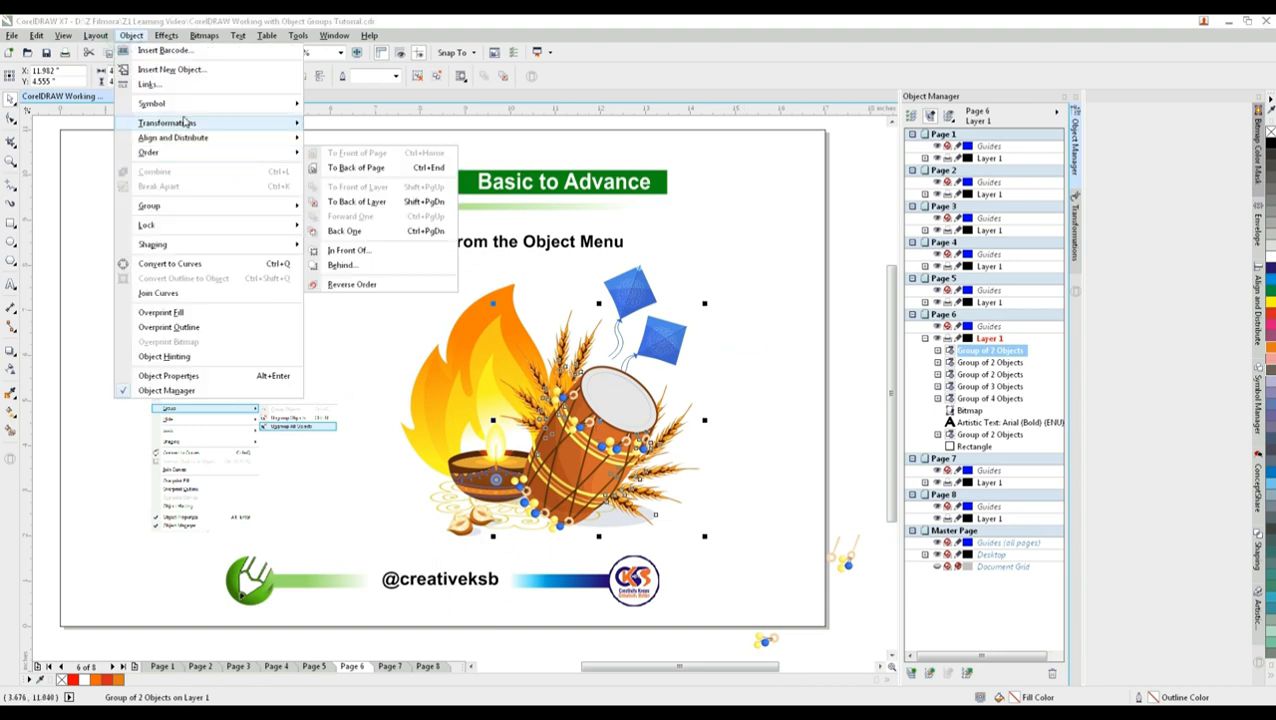
mouse_move(222, 208)
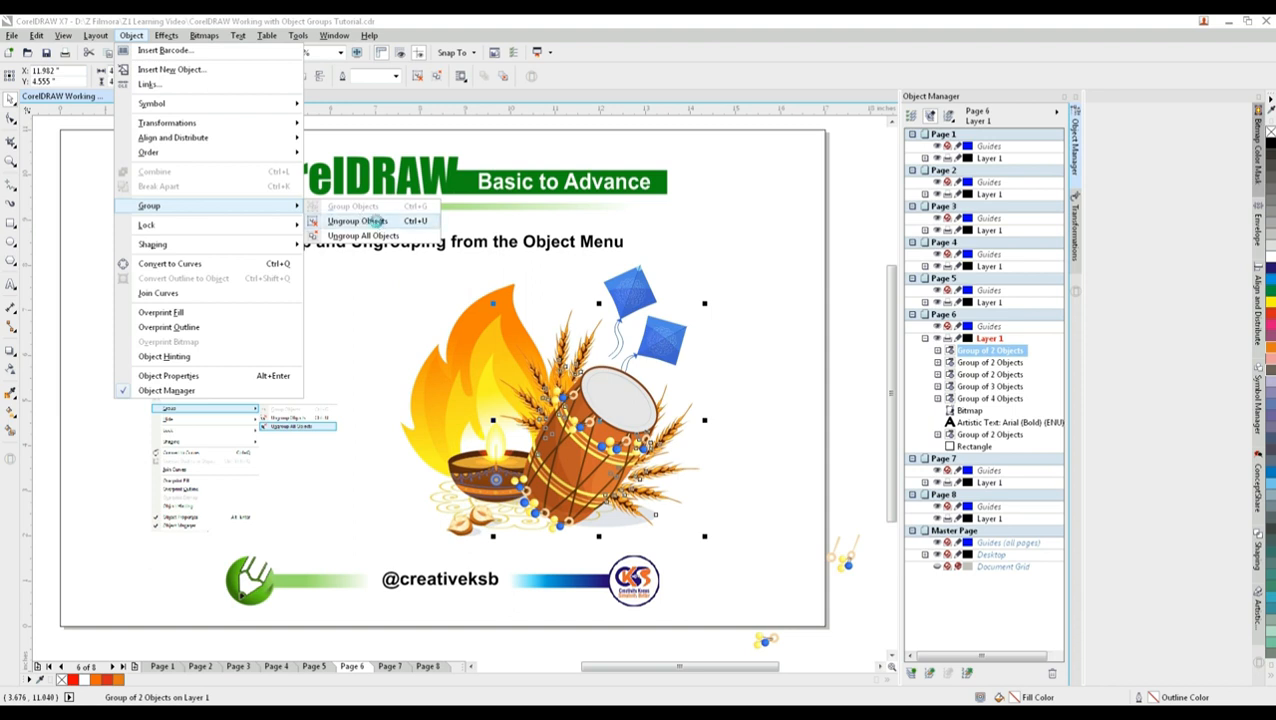
left_click(358, 220)
Step: Test-move the drum part separated on page 6 and undo the move
left_click(746, 407)
left_click_drag(579, 432, 726, 442)
key("ctrl+z")
Step: Add the flame and the kites to the selected drum part on page 6 and combine them with Group Objects
left_click(484, 305, "shift")
left_click(630, 282, "shift")
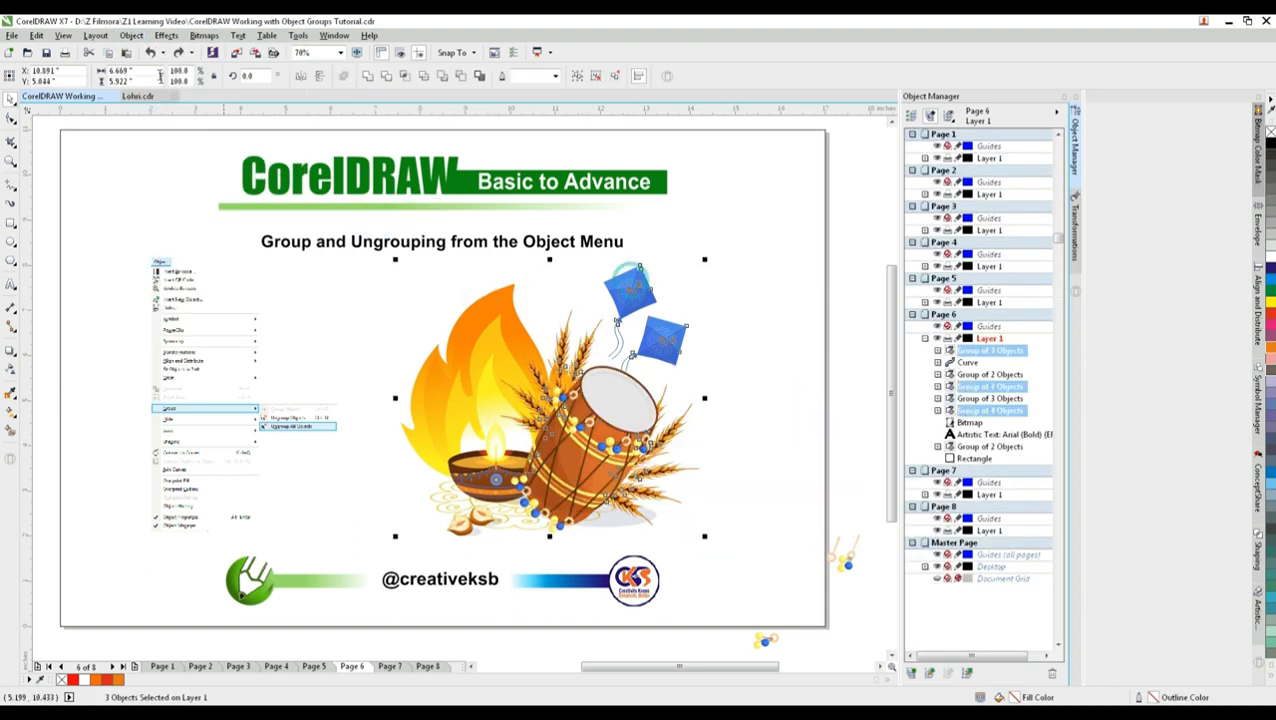
left_click(131, 35)
mouse_move(168, 124)
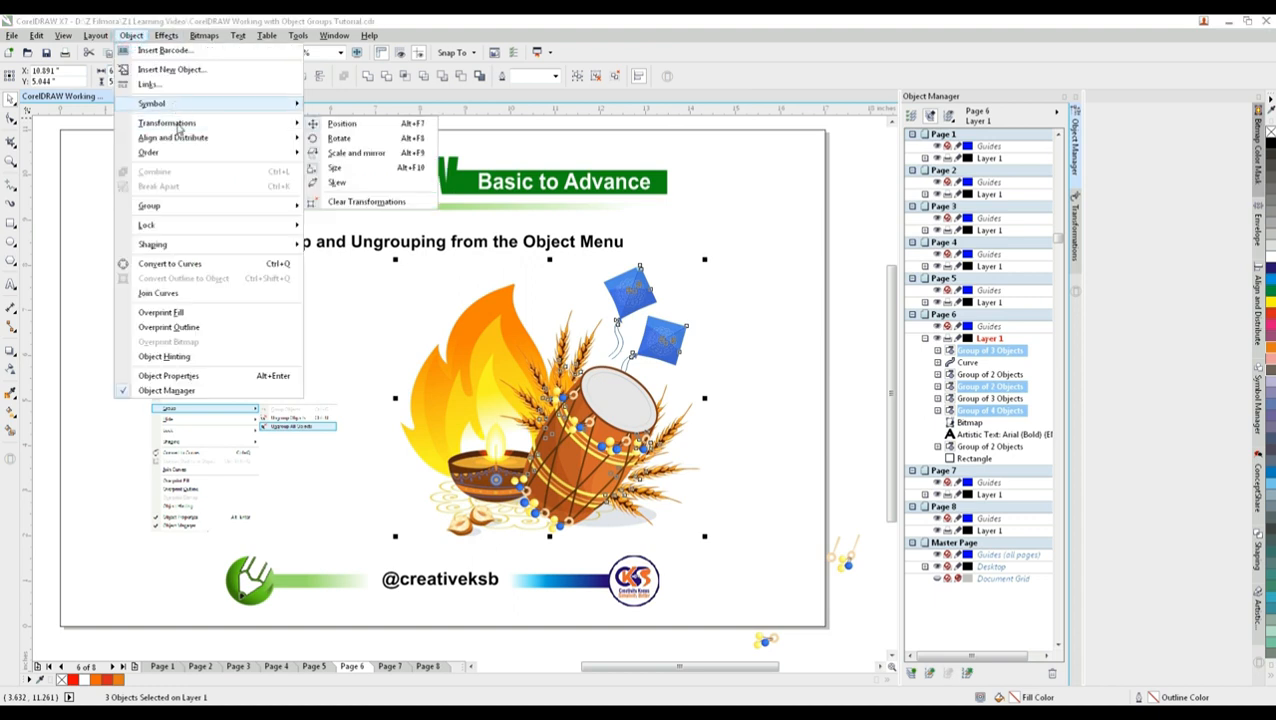
mouse_move(196, 208)
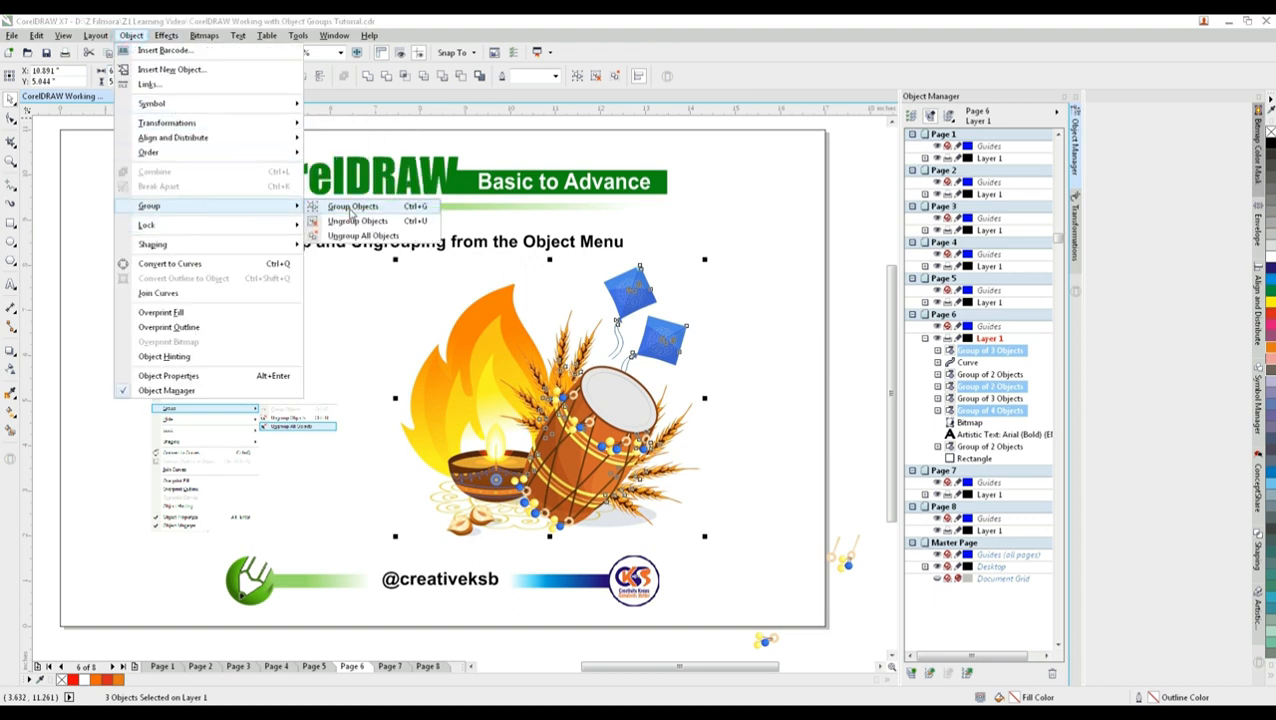
left_click(351, 213)
Step: Select the group of drum part, flame and kites and send it to the back of the layer
left_click(709, 374)
left_click(502, 448)
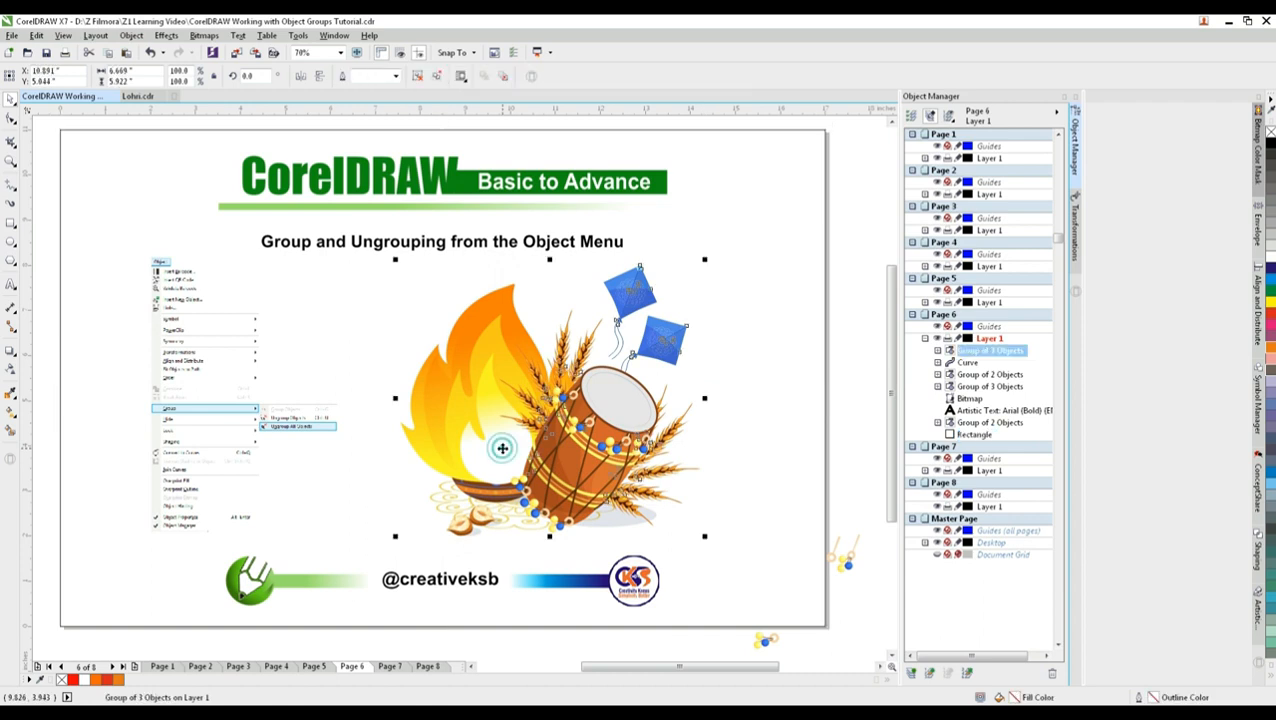
key("shift+Page_Down")
Step: Add the lamp group to the selection and group it with the drum, flame and kites group
left_click(492, 482, "shift")
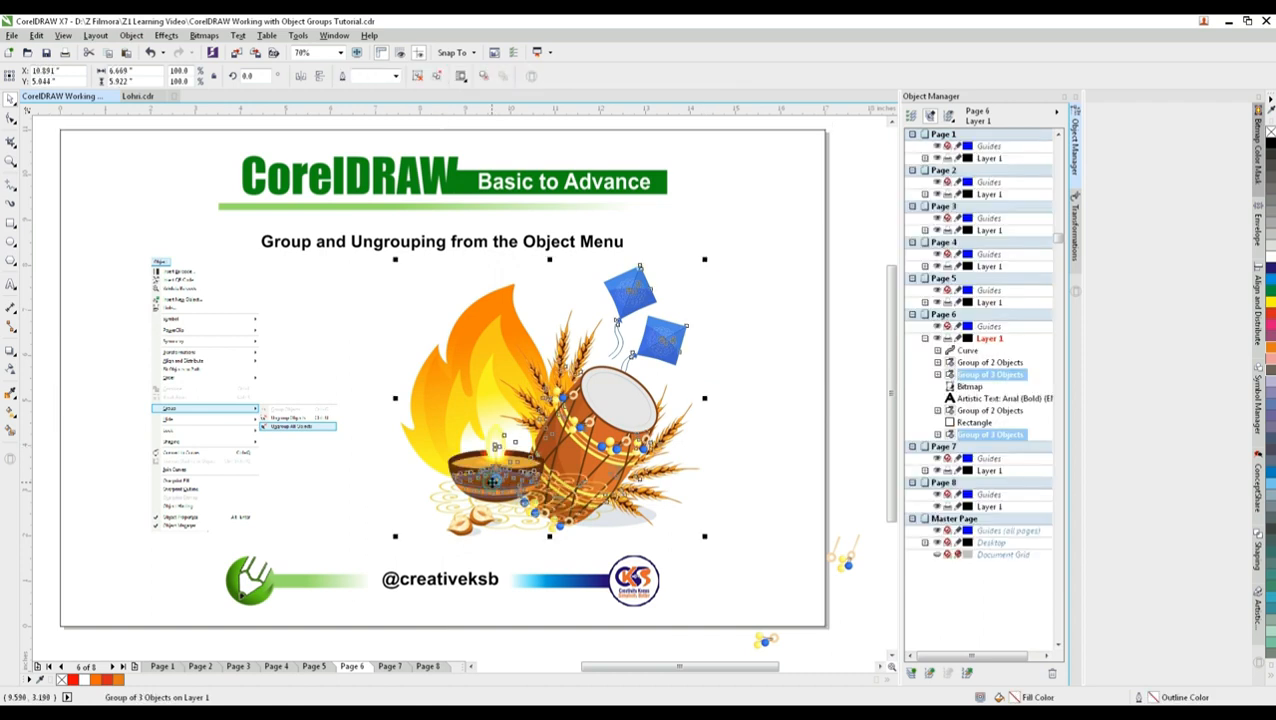
right_click(573, 440)
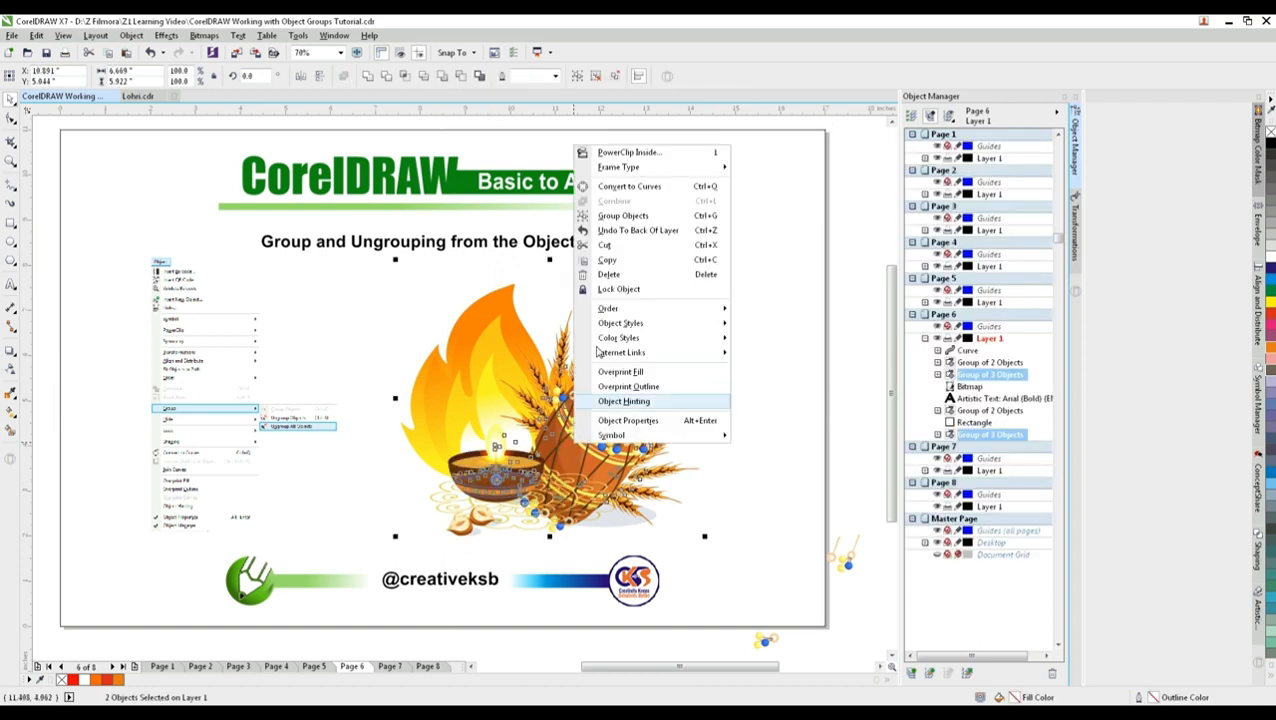
left_click(640, 214)
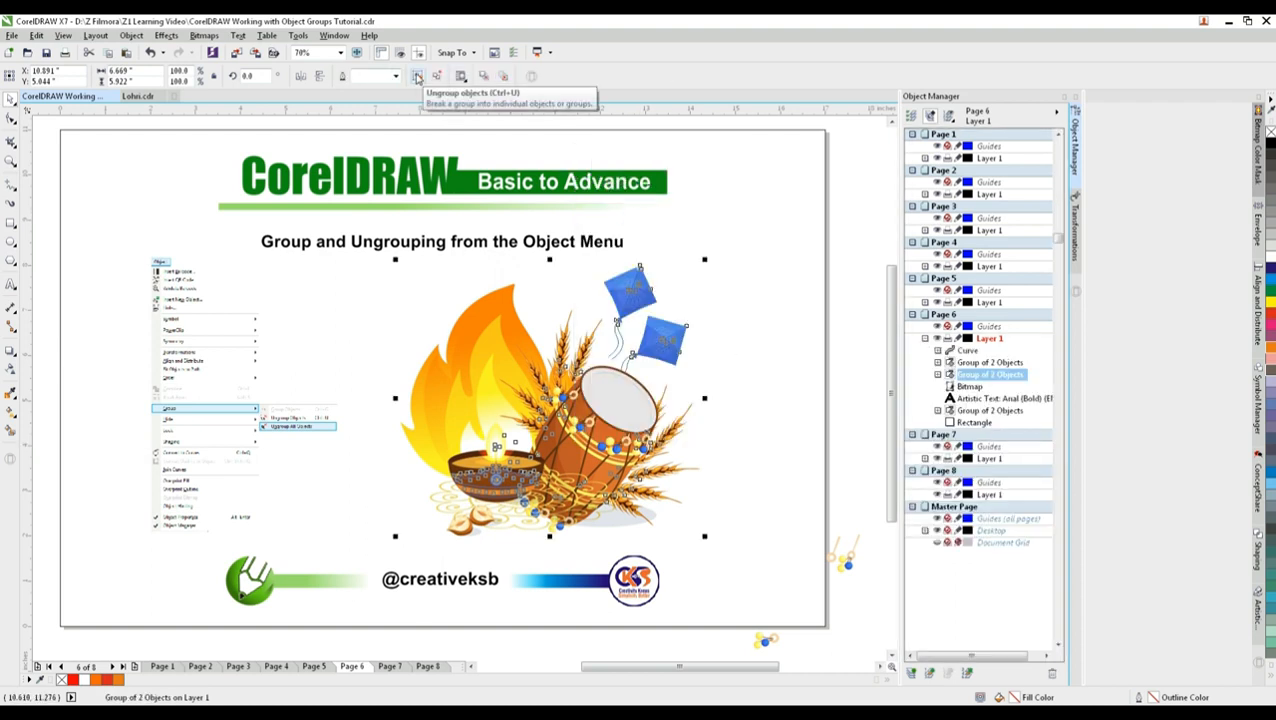
Step: Ungroup the combined lamp and drum, flame and kites group, and select the drum, flame and kites group
left_click(418, 78)
left_click(756, 327)
left_click(594, 430)
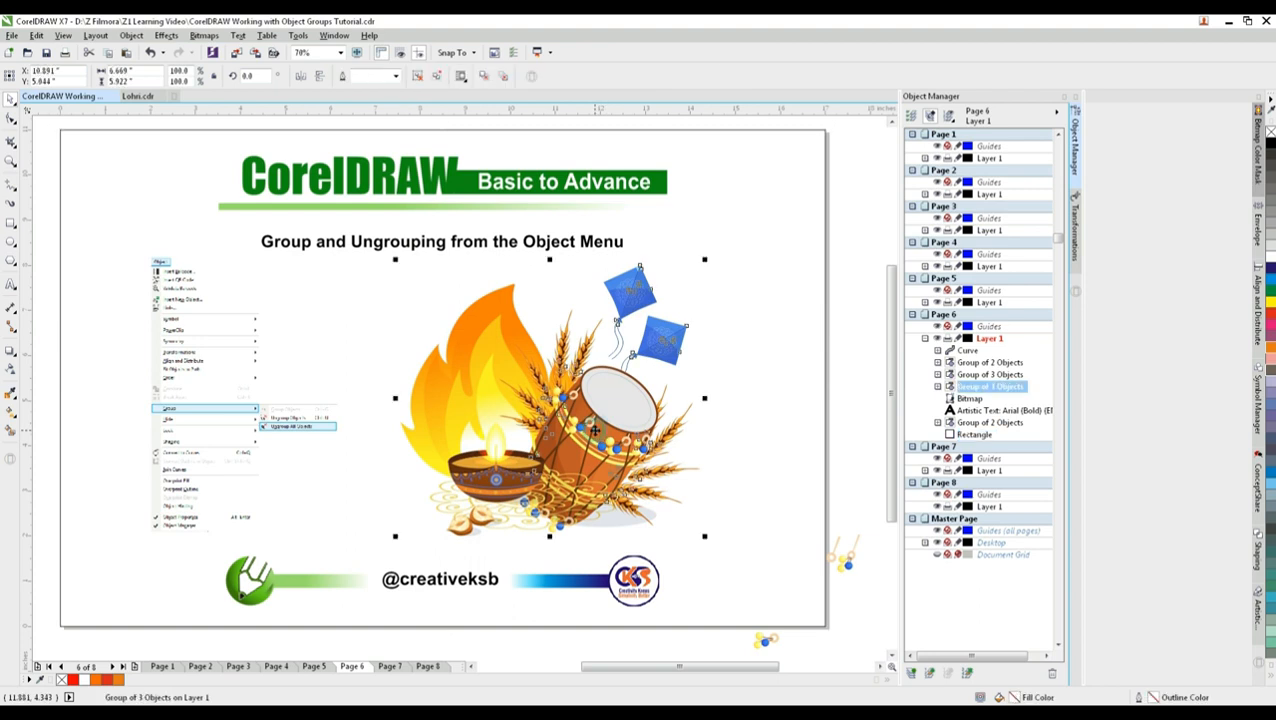
Step: Ungroup the selected drum, flame and kites group on page 6, then test-move the drum part and undo that move
right_click(1007, 390)
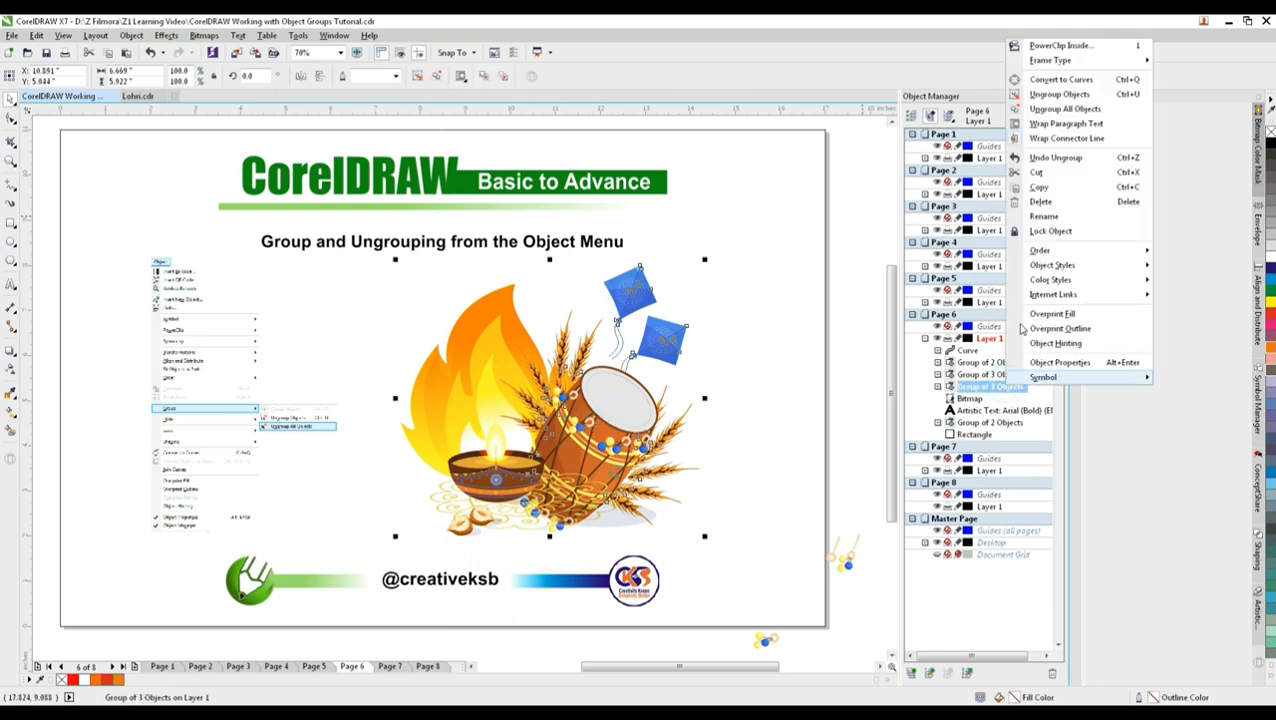
left_click(1046, 96)
left_click(754, 412)
left_click_drag(600, 446, 706, 446)
key("ctrl+z")
Step: Go to page 7, select the artwork group, and expand it in the Object Manager down to the nested drum and wheat groups
left_click(390, 668)
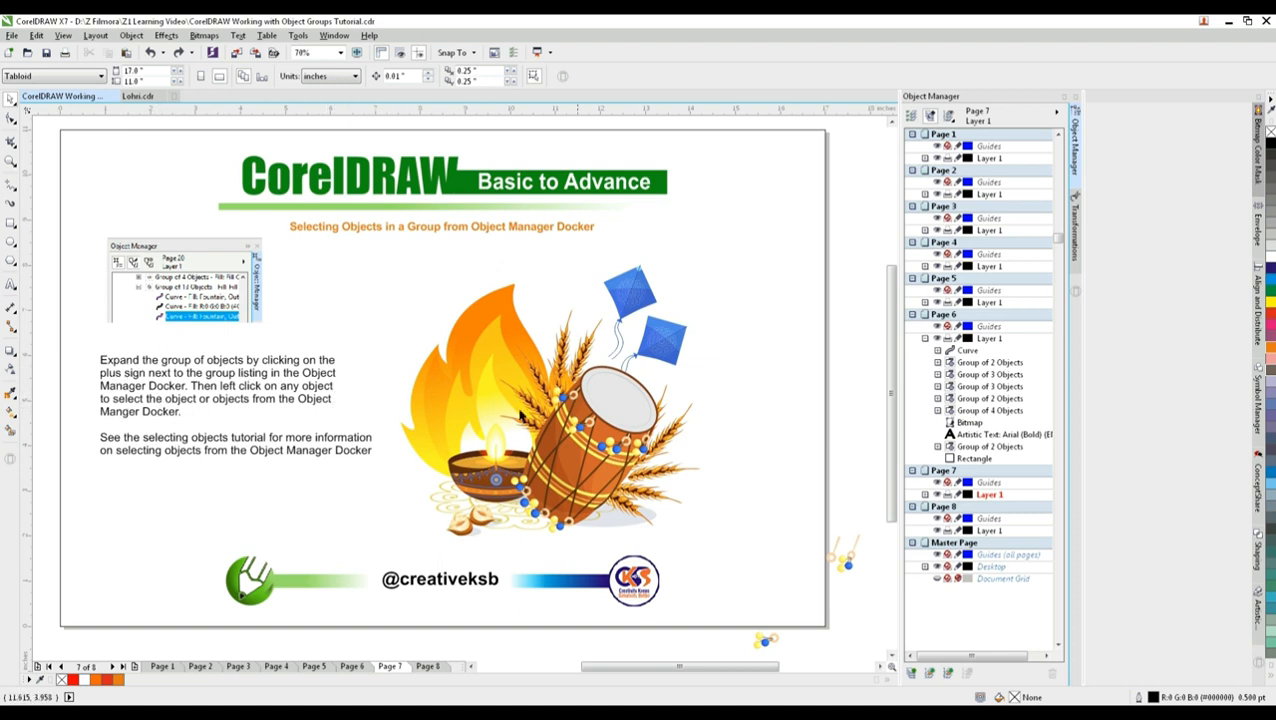
left_click(474, 372)
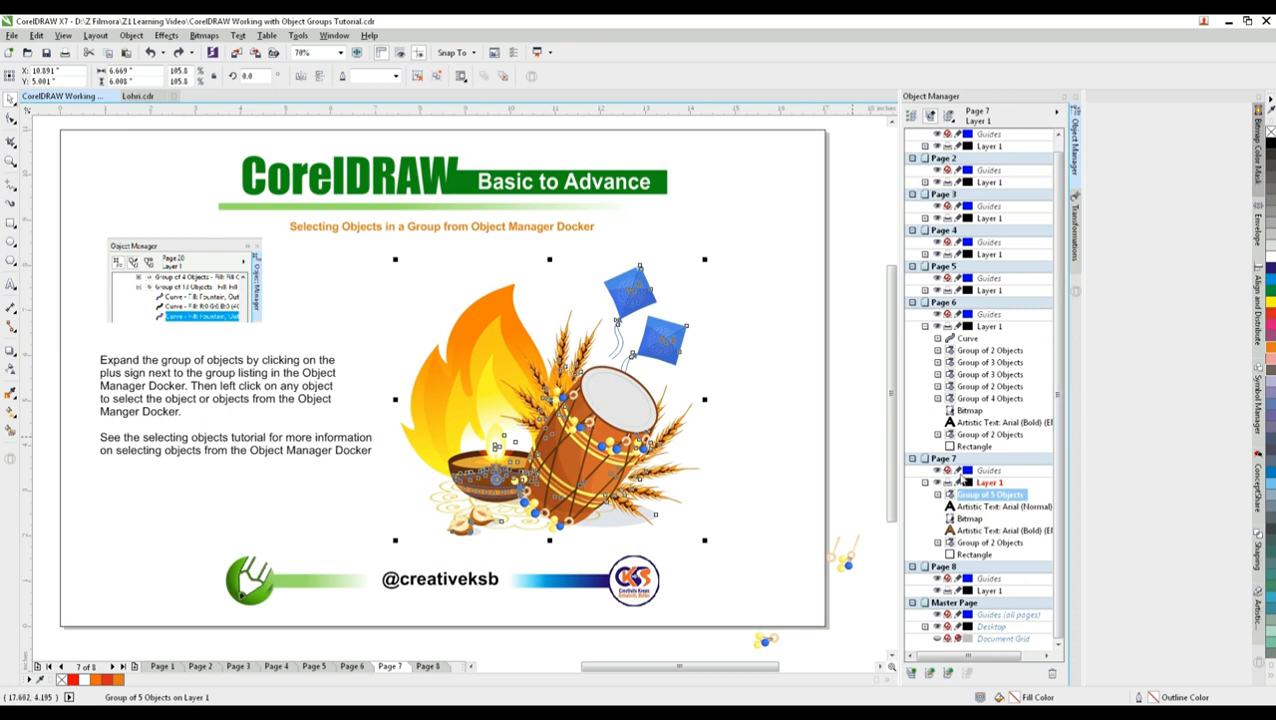
left_click(937, 494)
scroll(998, 490, "down", 2)
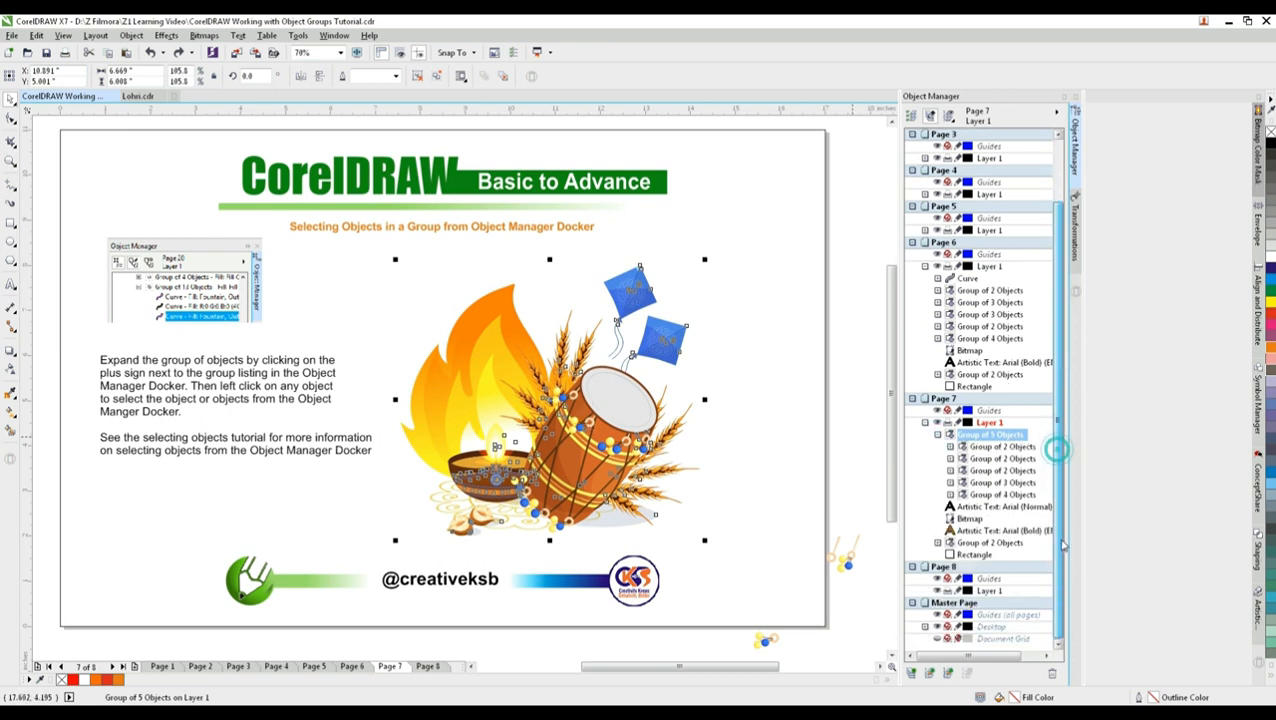
left_click(950, 446)
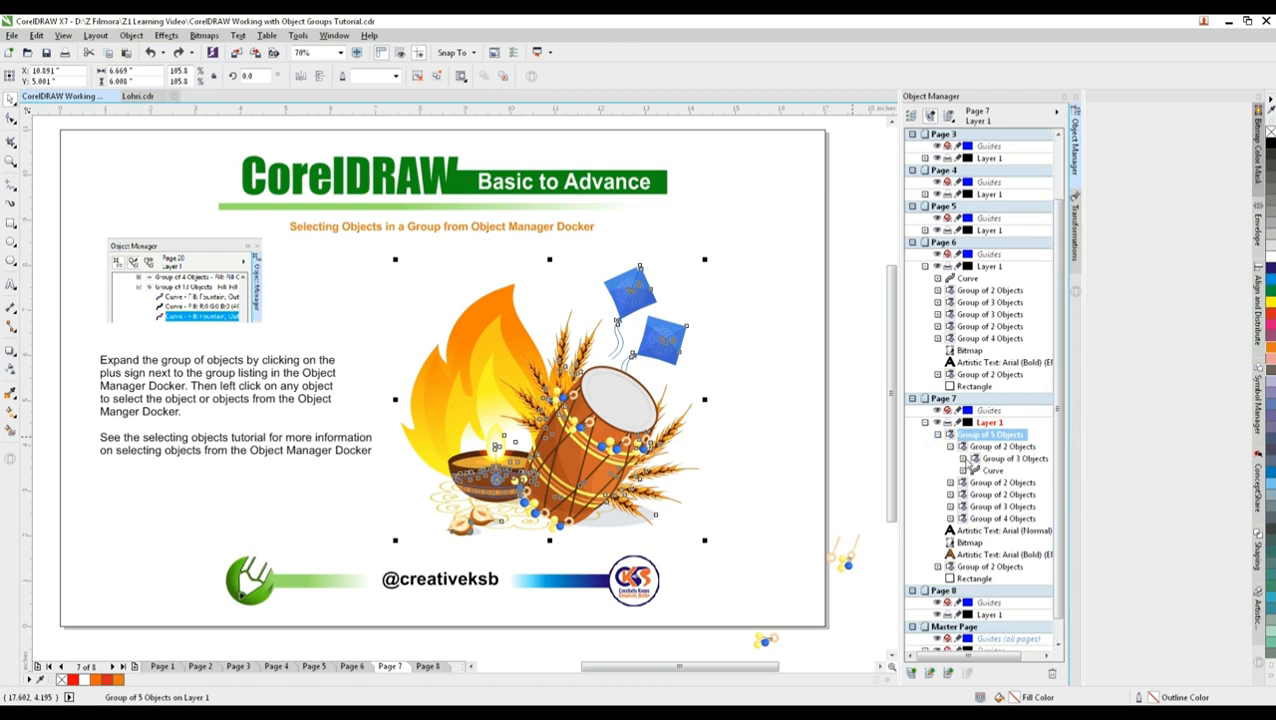
left_click(963, 458)
Step: Select the drum and the upper wheat stalks separately within the group, and try moving each away from the artwork, undoing both moves
left_click(1010, 471)
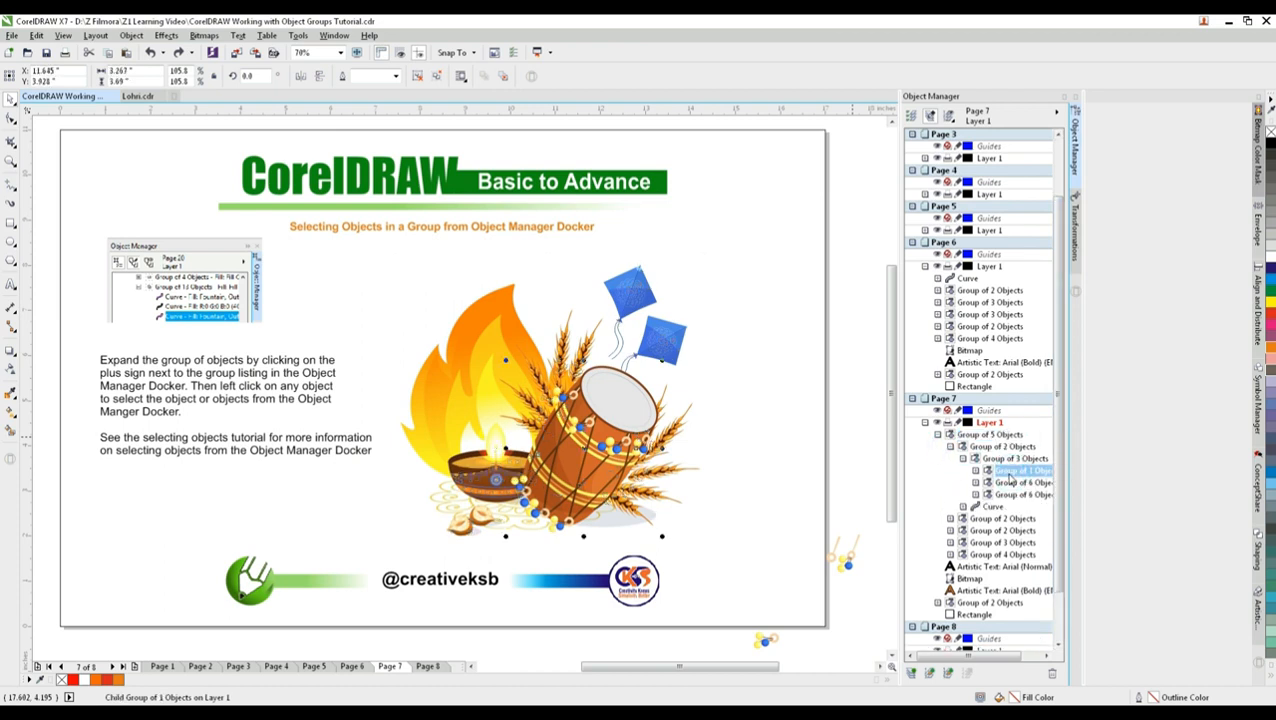
left_click_drag(767, 434, 767, 434)
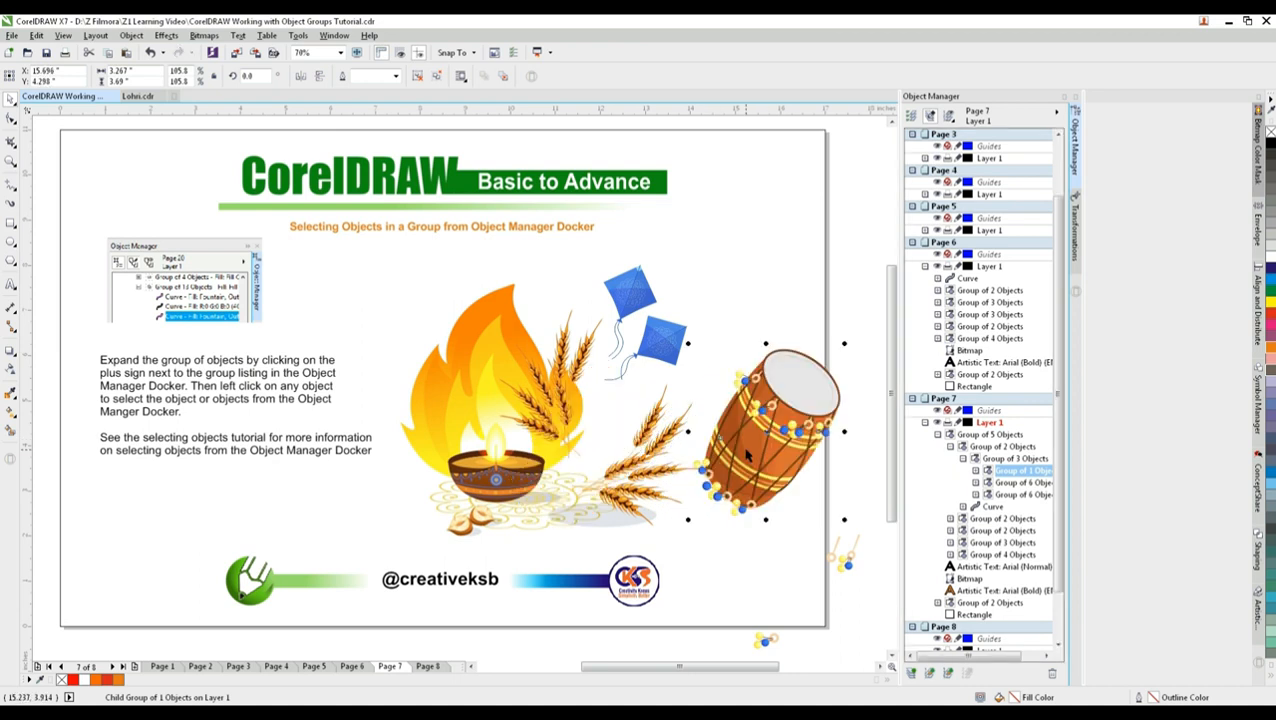
key("ctrl+z")
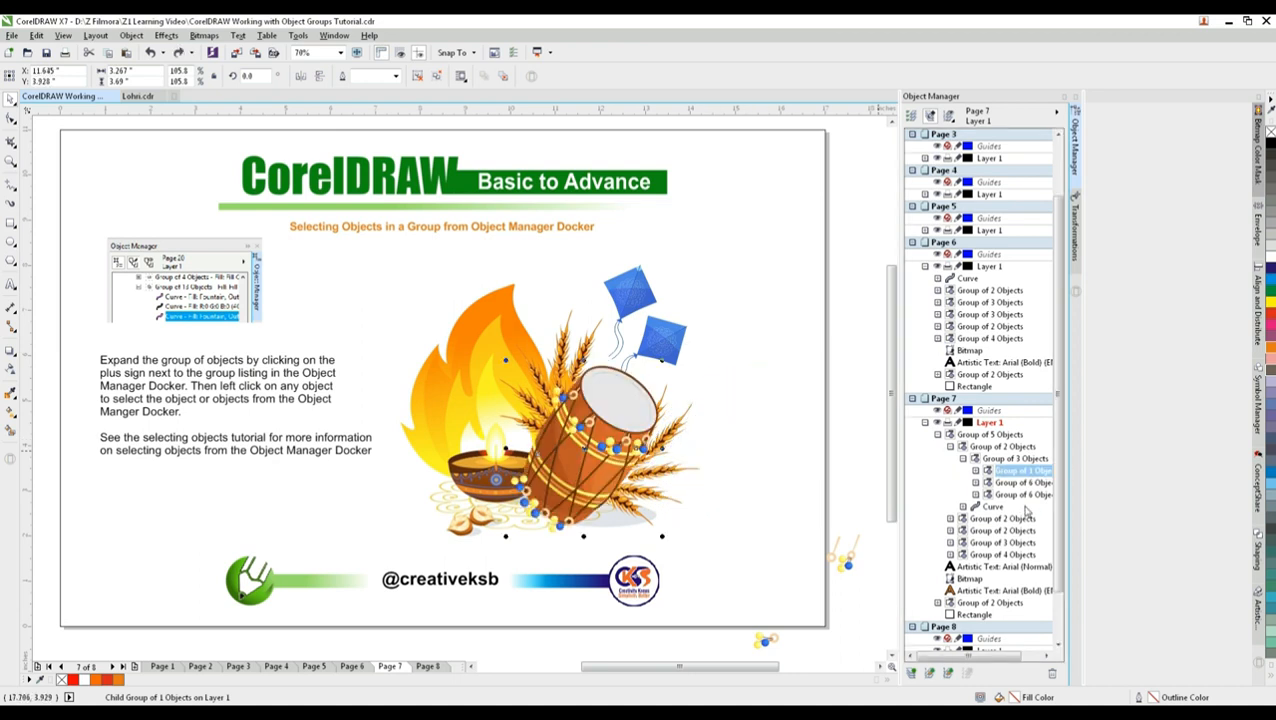
left_click(1022, 495)
left_click_drag(549, 385, 783, 296)
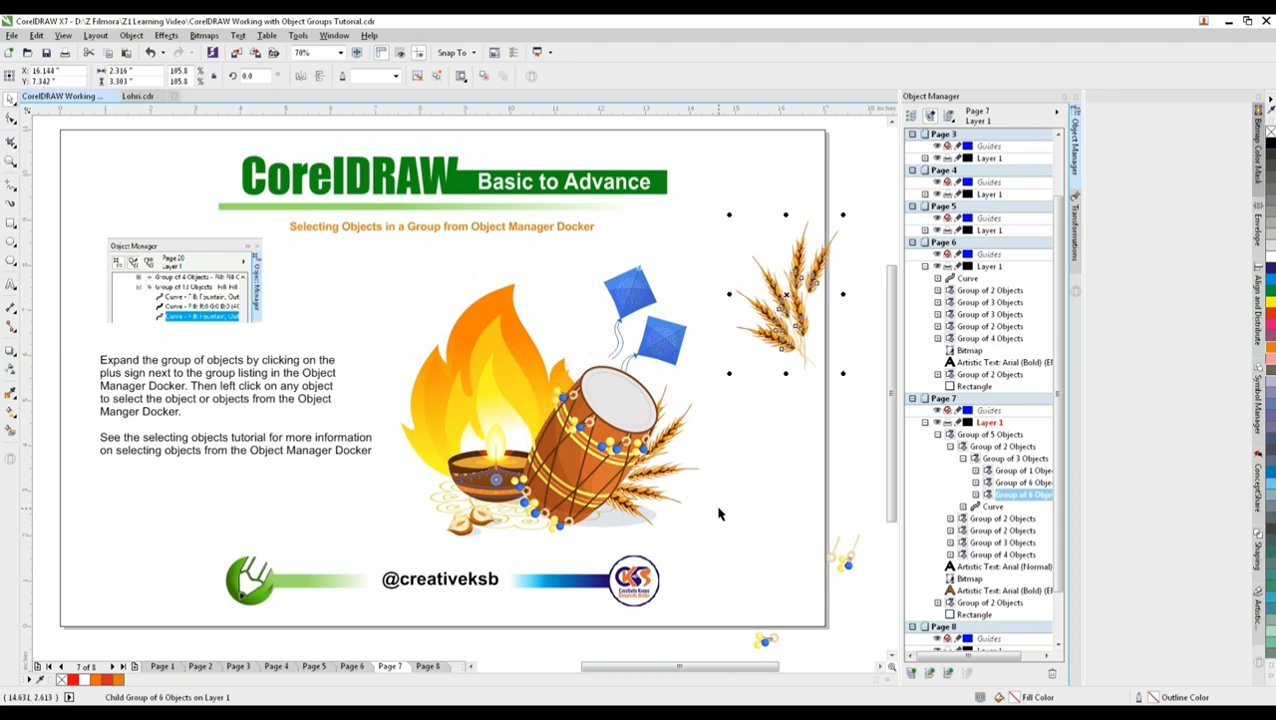
key("ctrl+z")
Step: Try moving the pair of nuts, then expand their group to try moving a single nut, undoing the moves
left_click(1020, 519)
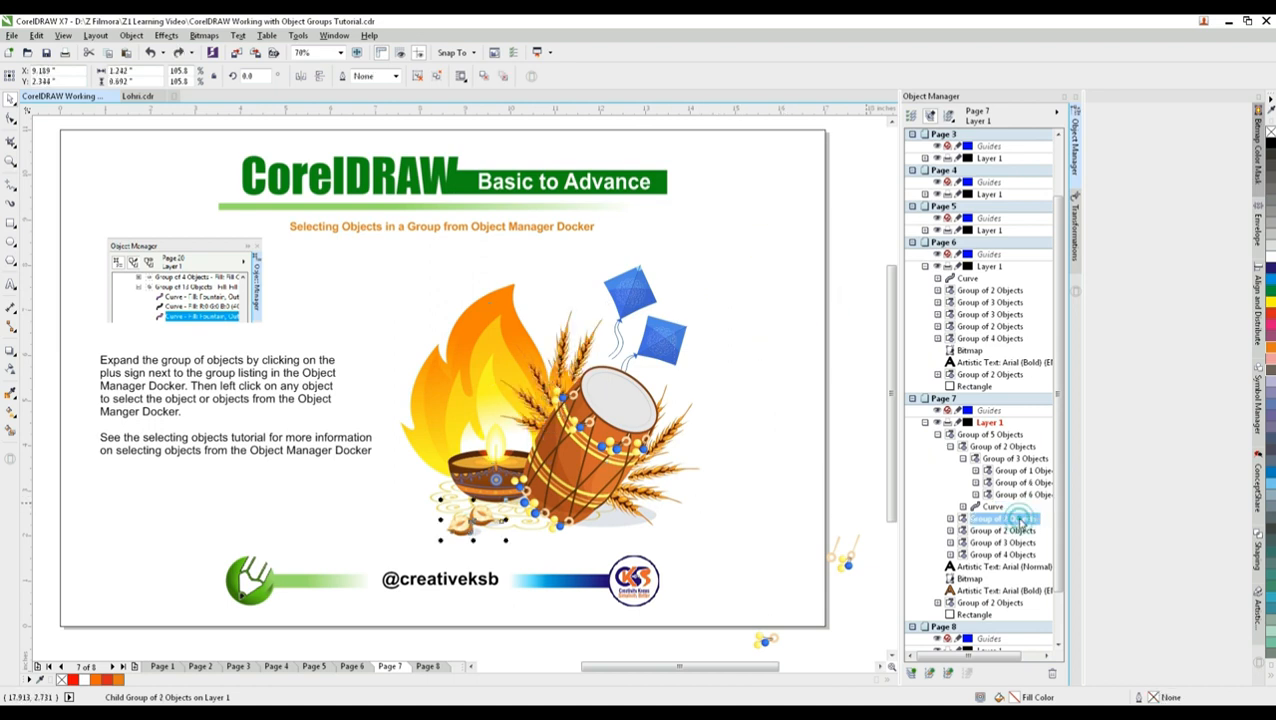
left_click_drag(470, 522, 362, 512)
key("ctrl+z")
left_click(950, 518)
left_click(1012, 531)
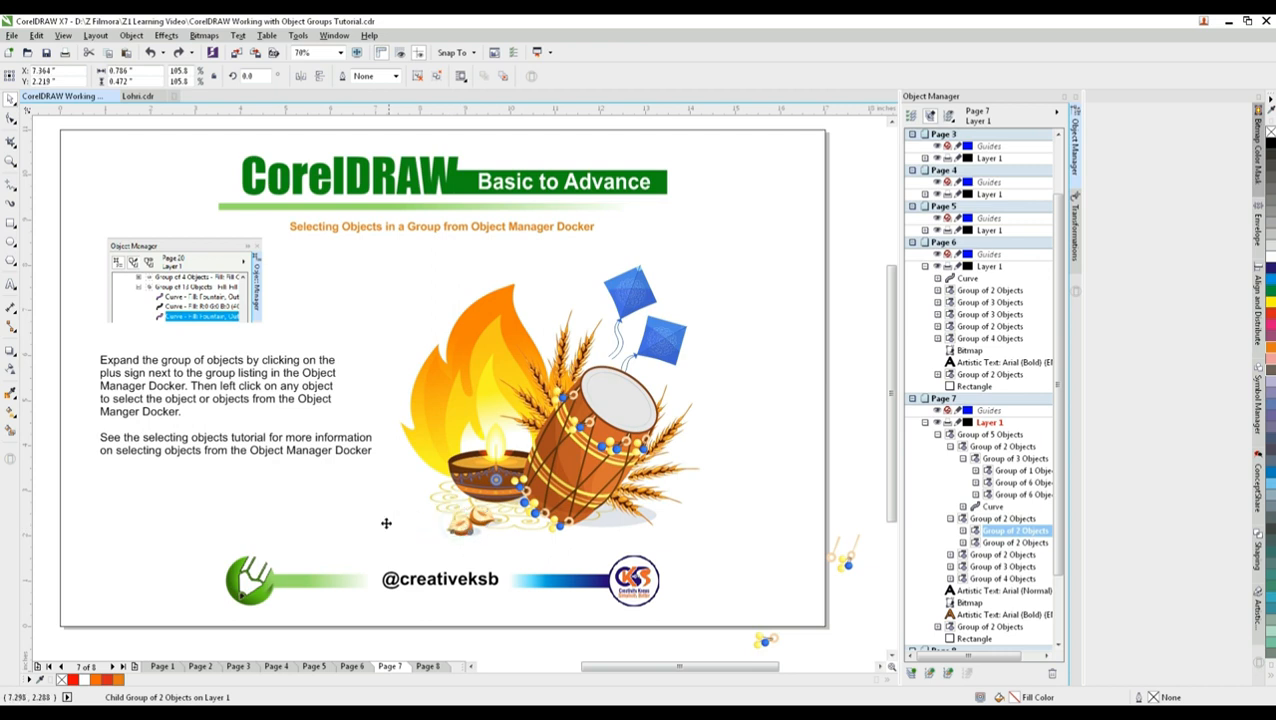
left_click(1015, 542)
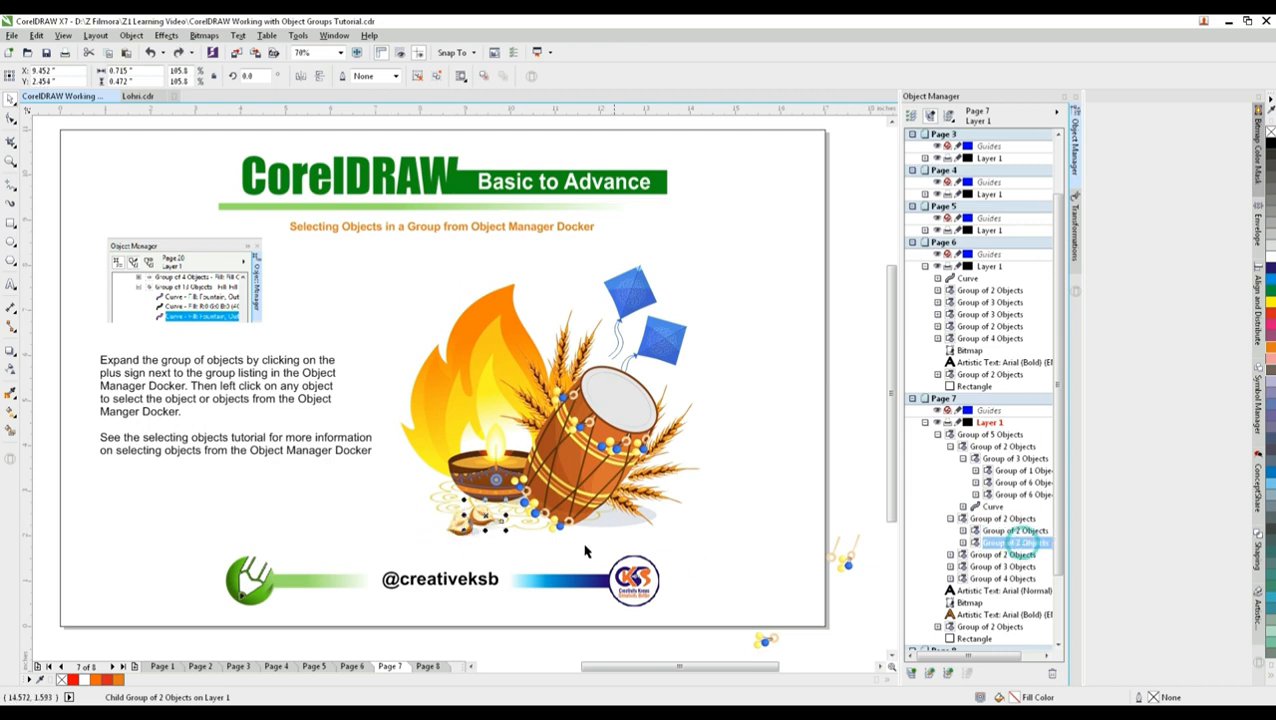
left_click_drag(551, 552, 552, 553)
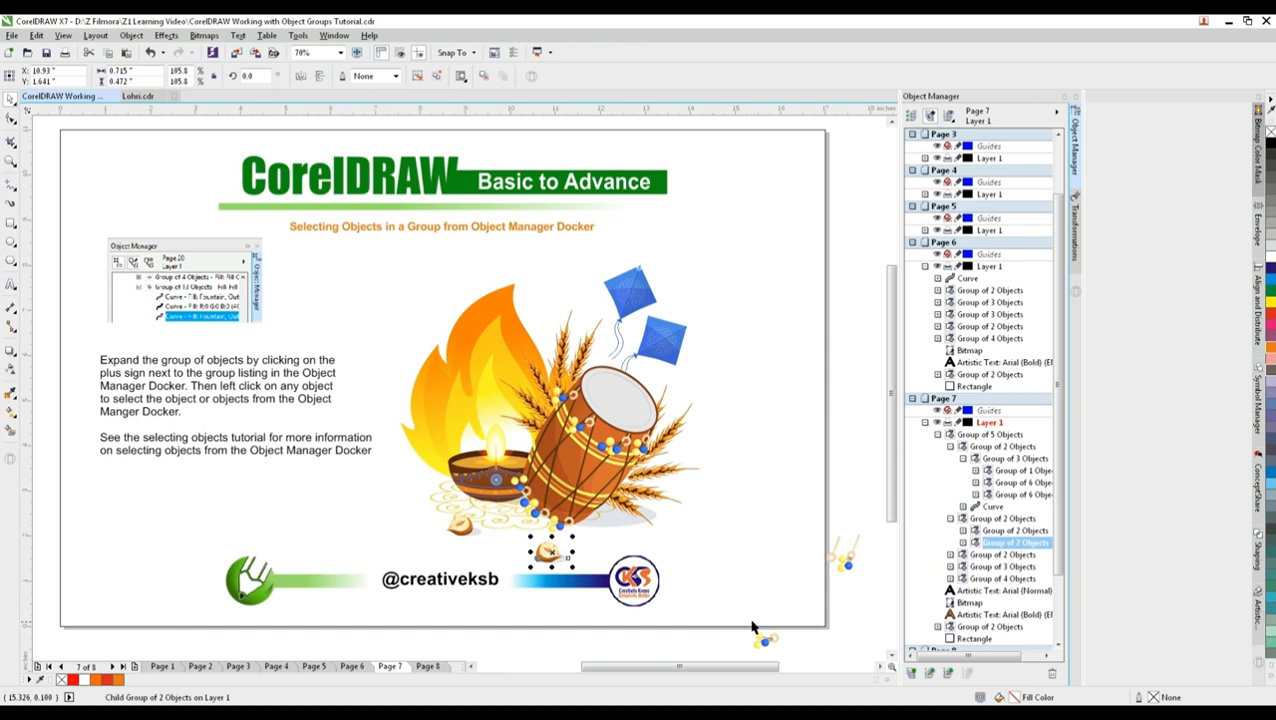
key("ctrl+z")
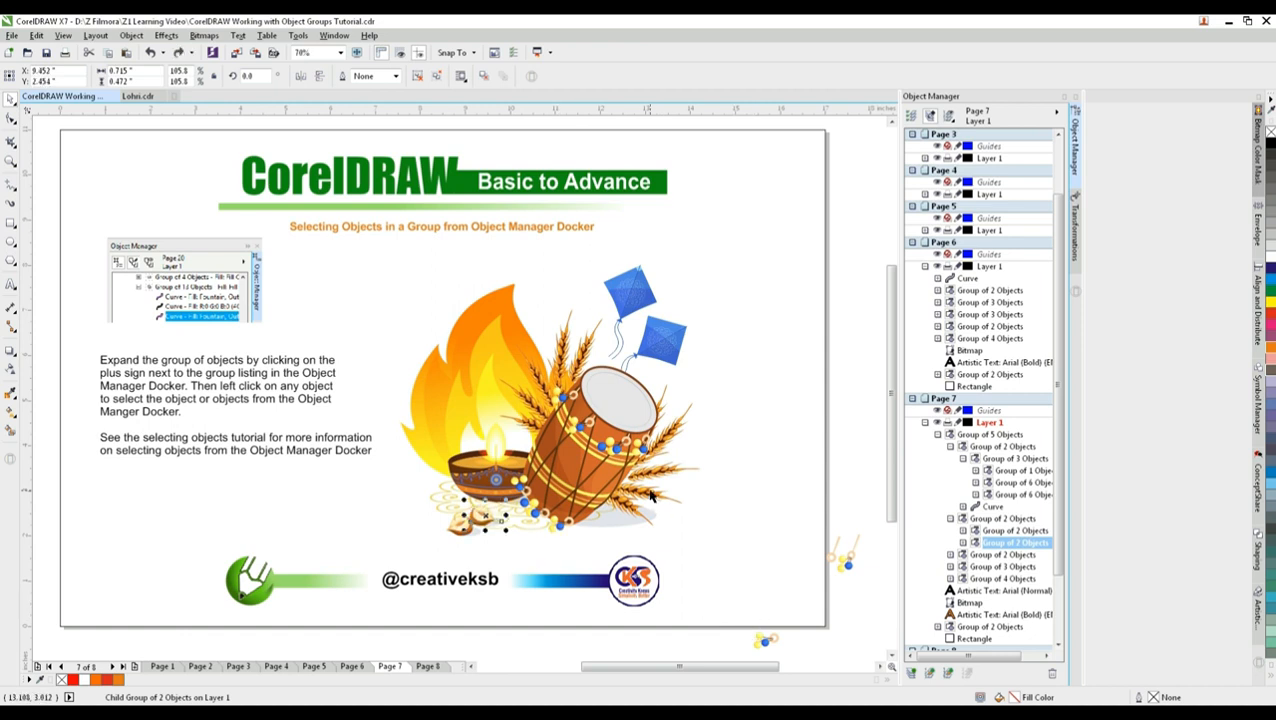
Step: Move the lamp child group to the page's upper right corner and expand its listing in the Object Manager
left_click(998, 566)
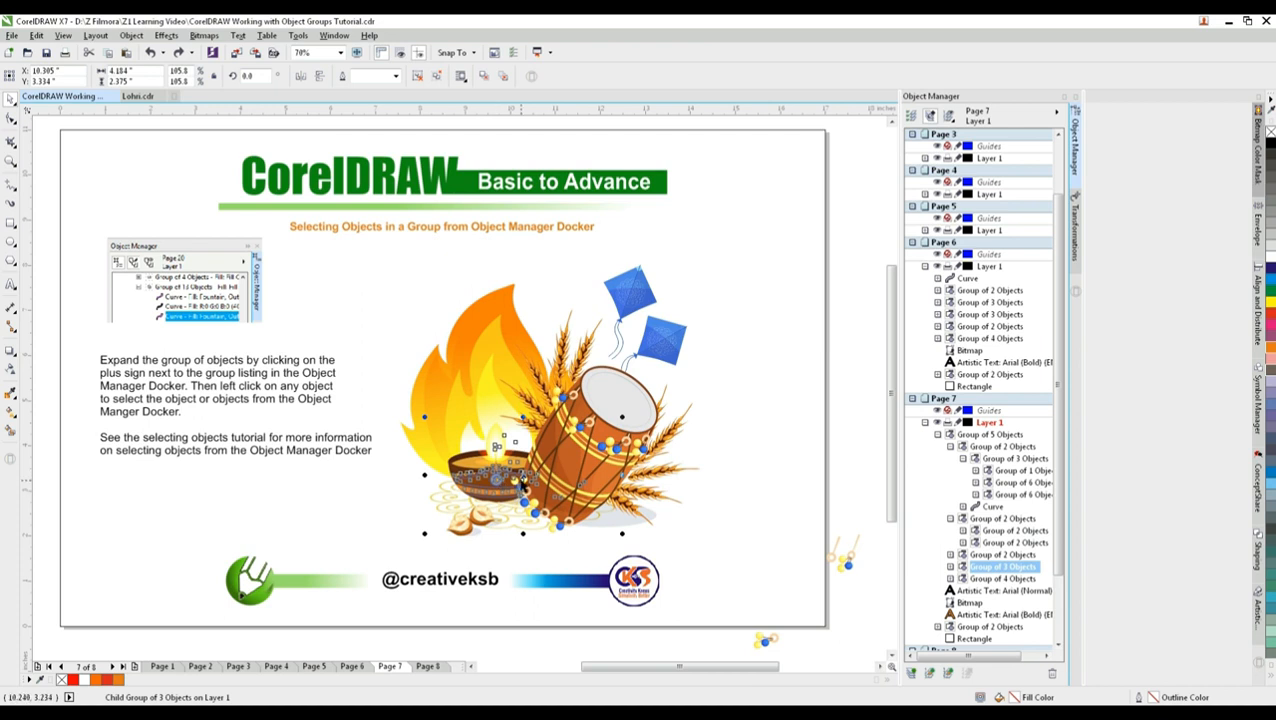
left_click_drag(522, 474, 780, 260)
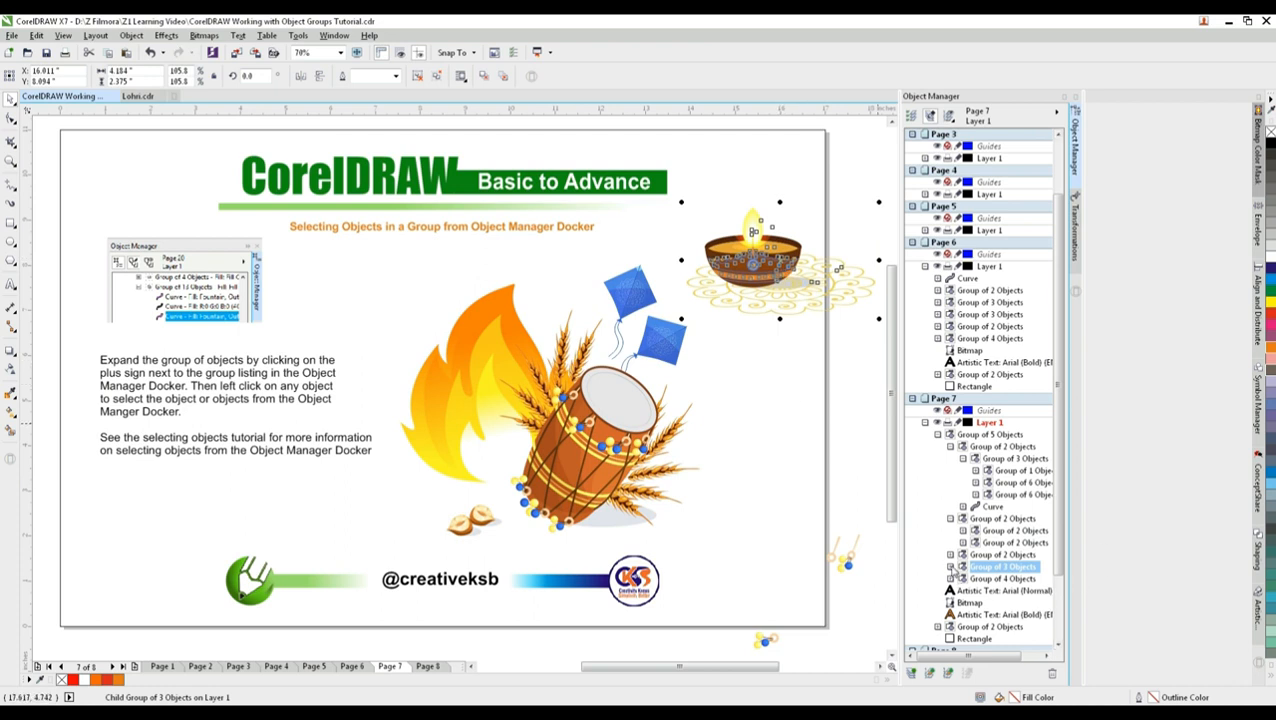
left_click(951, 567)
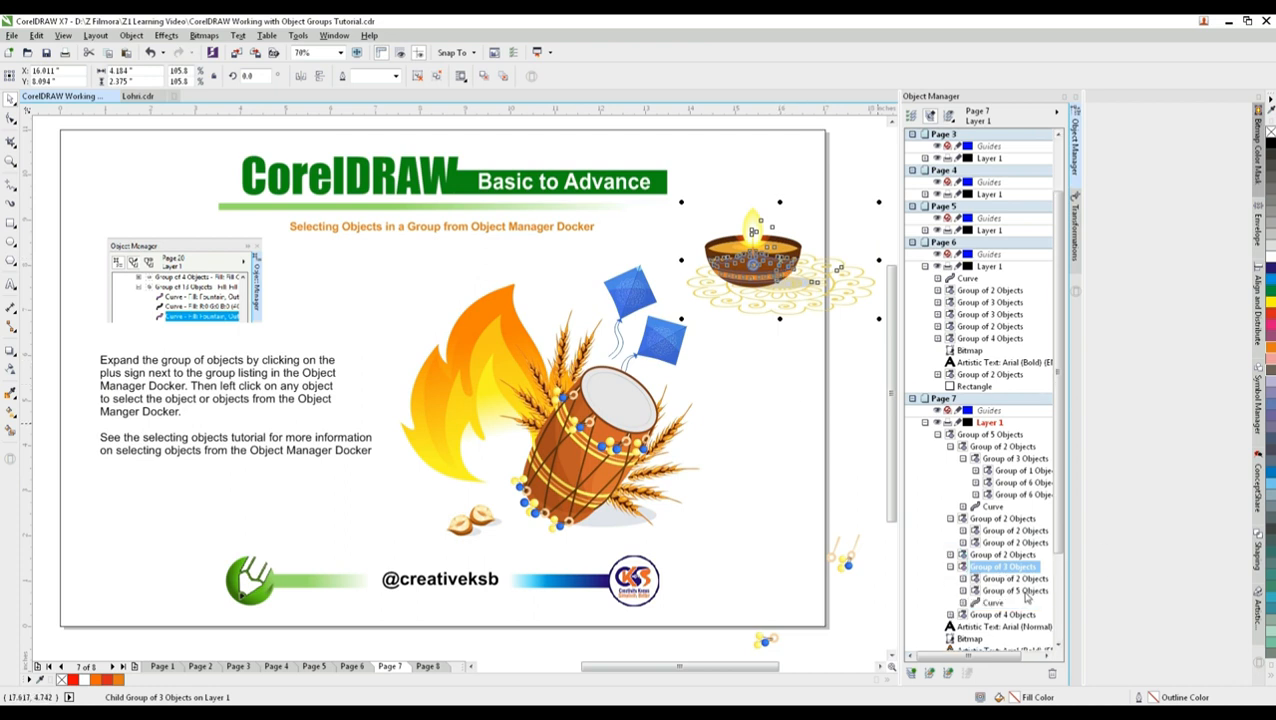
Step: Move the lamp group's grey shadow curve and yellow floral floor pattern individually to below the lamp
left_click(992, 603)
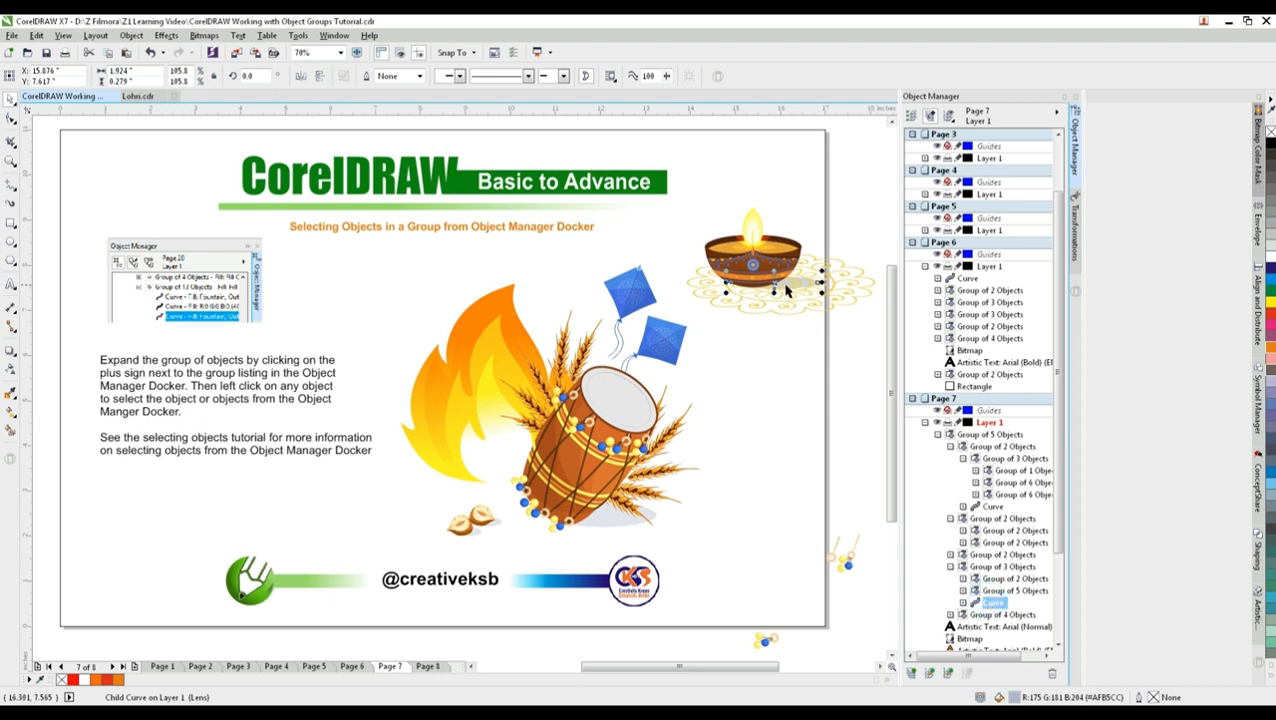
left_click_drag(776, 285, 776, 360)
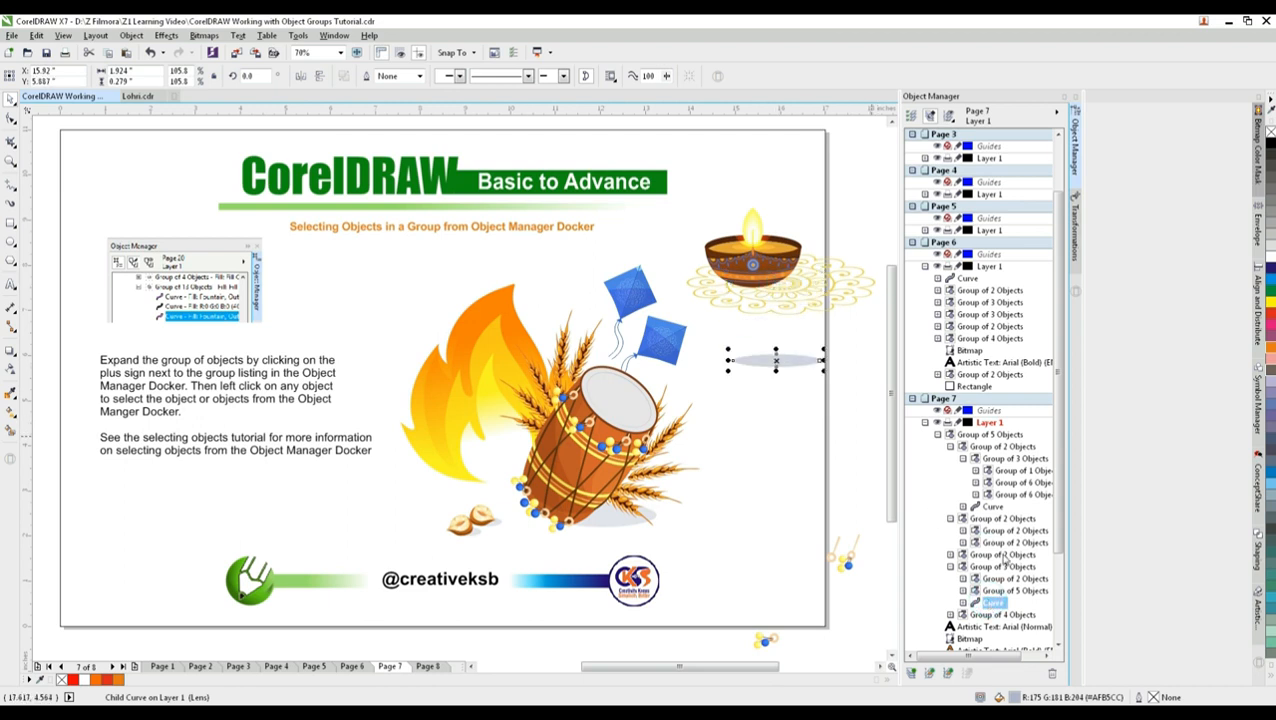
left_click(1018, 591)
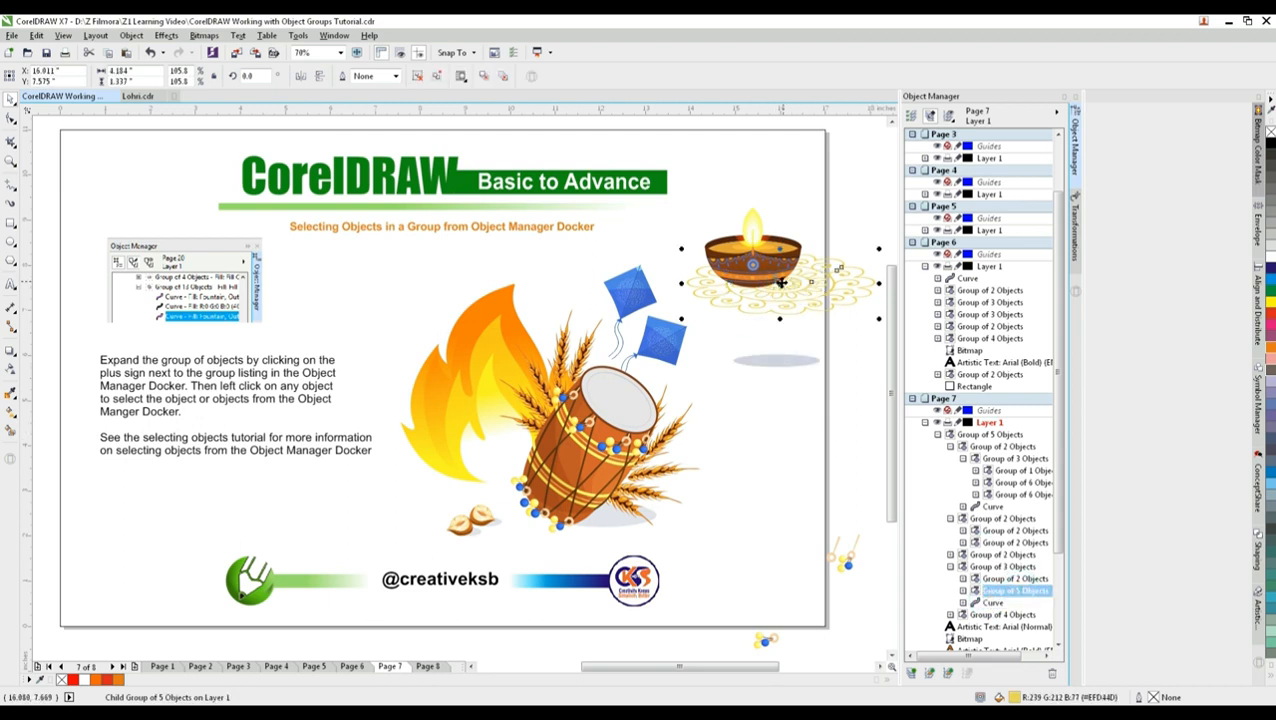
left_click_drag(779, 285, 789, 380)
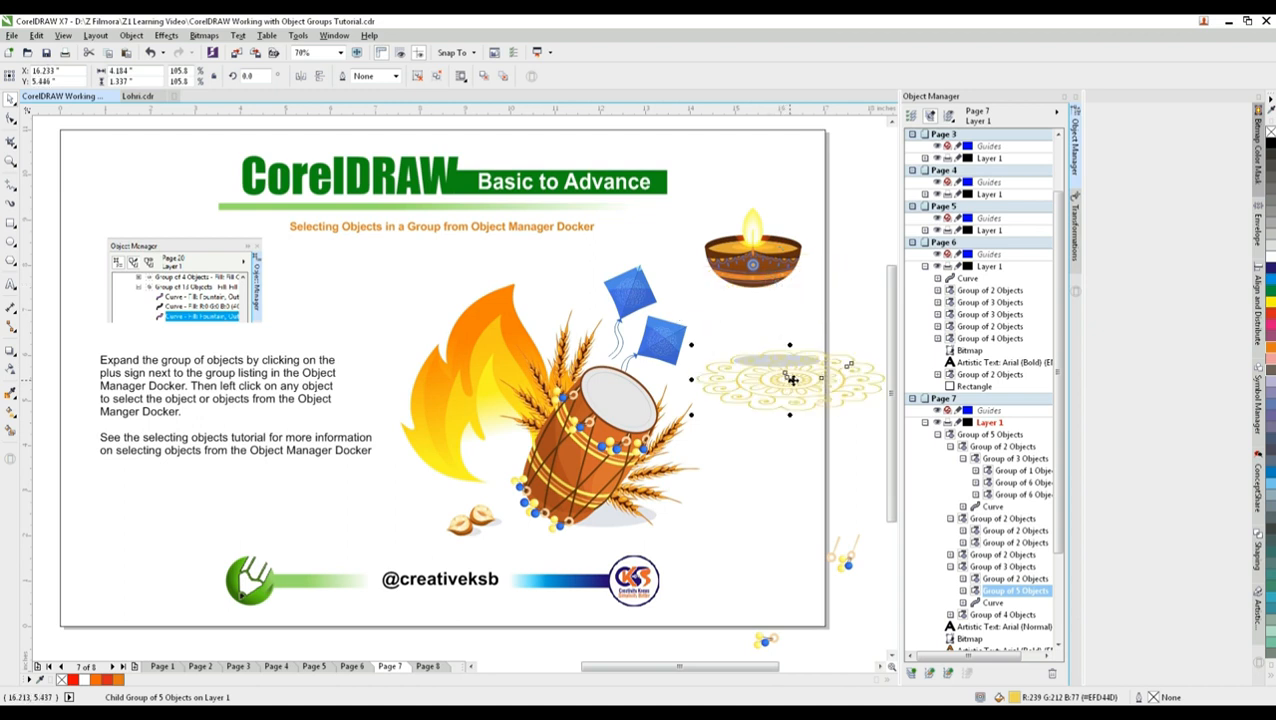
Step: Expand the lamp's own group, move its round ornament below the bowl, and select the child group with the remaining lamp parts
left_click(1012, 579)
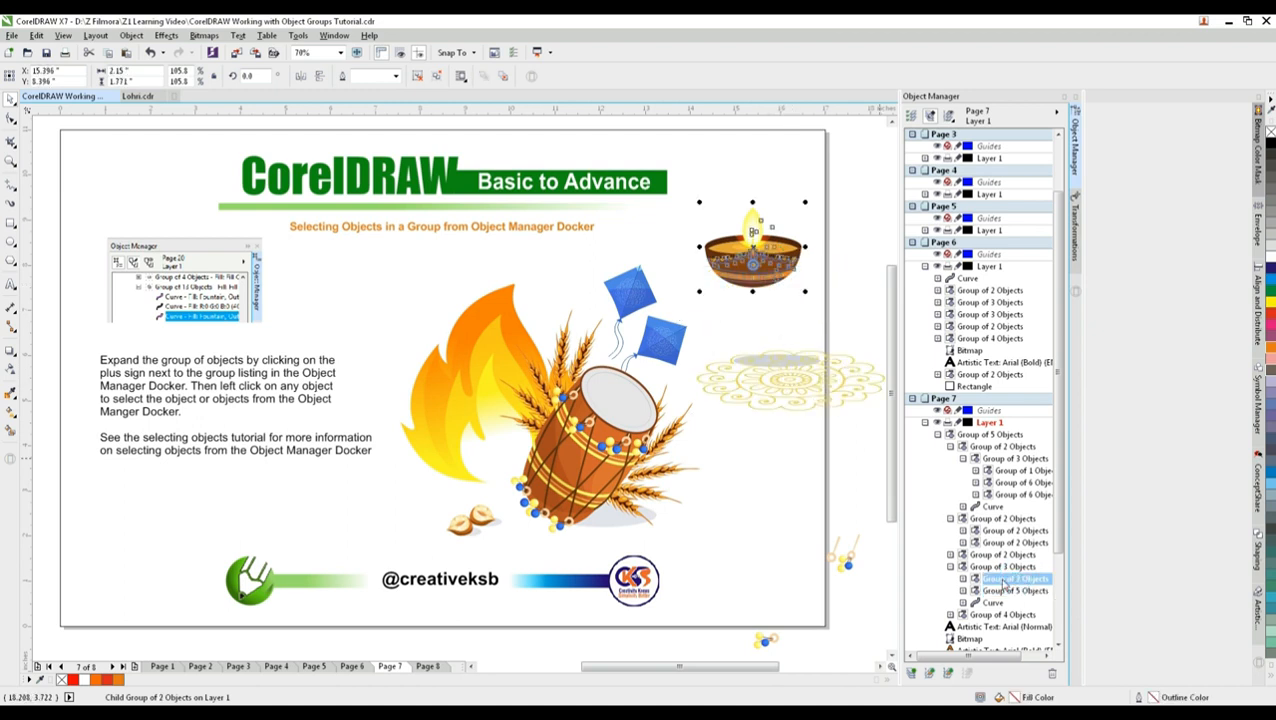
left_click(963, 580)
left_click(1015, 591)
left_click_drag(754, 263, 745, 318)
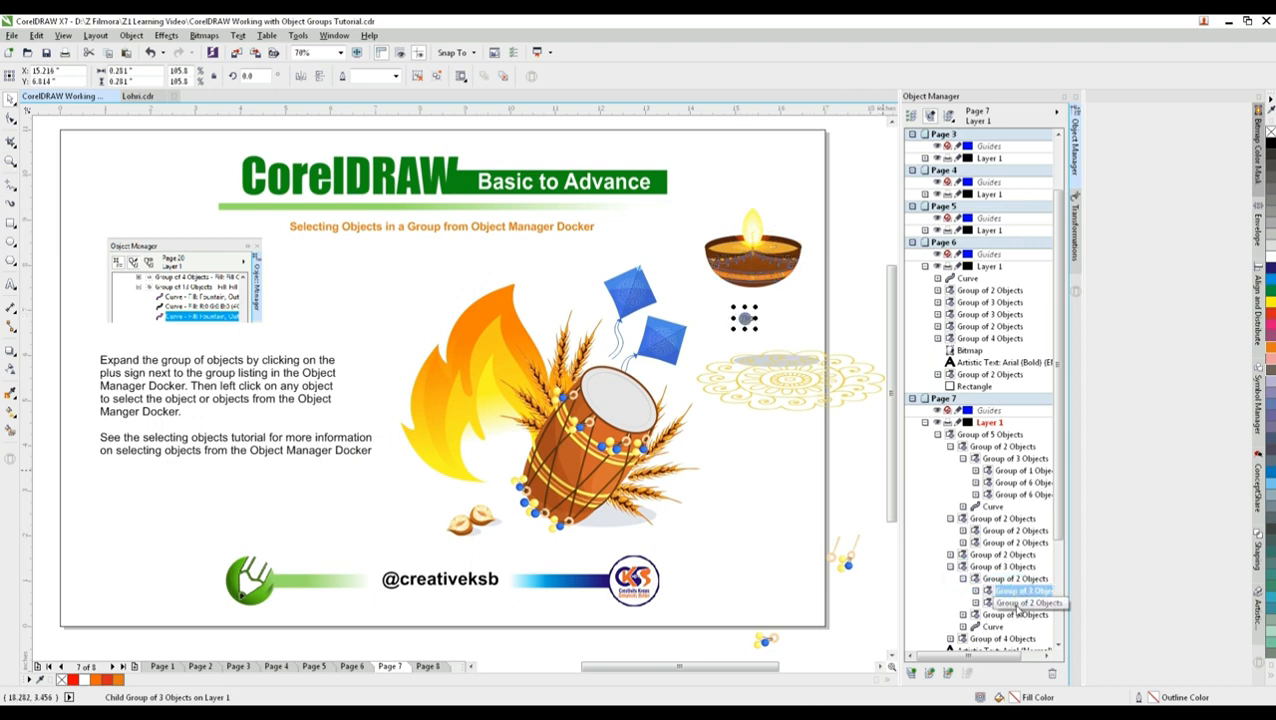
left_click(1018, 603)
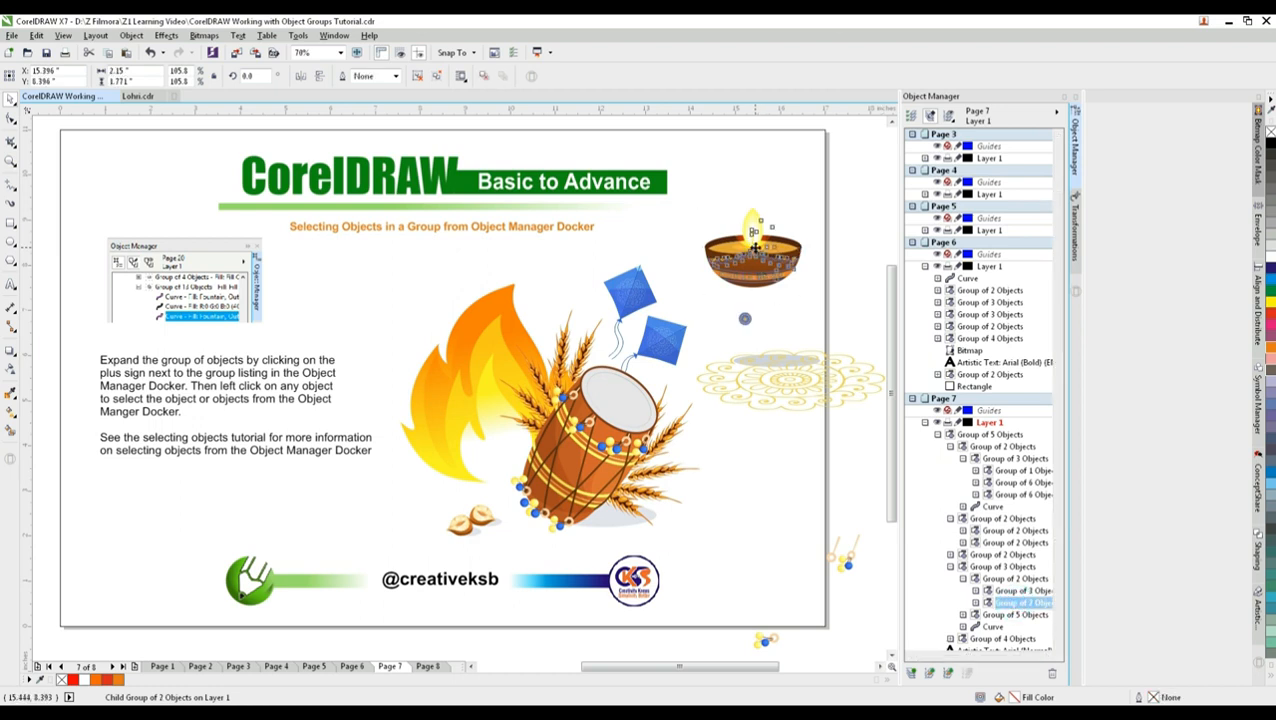